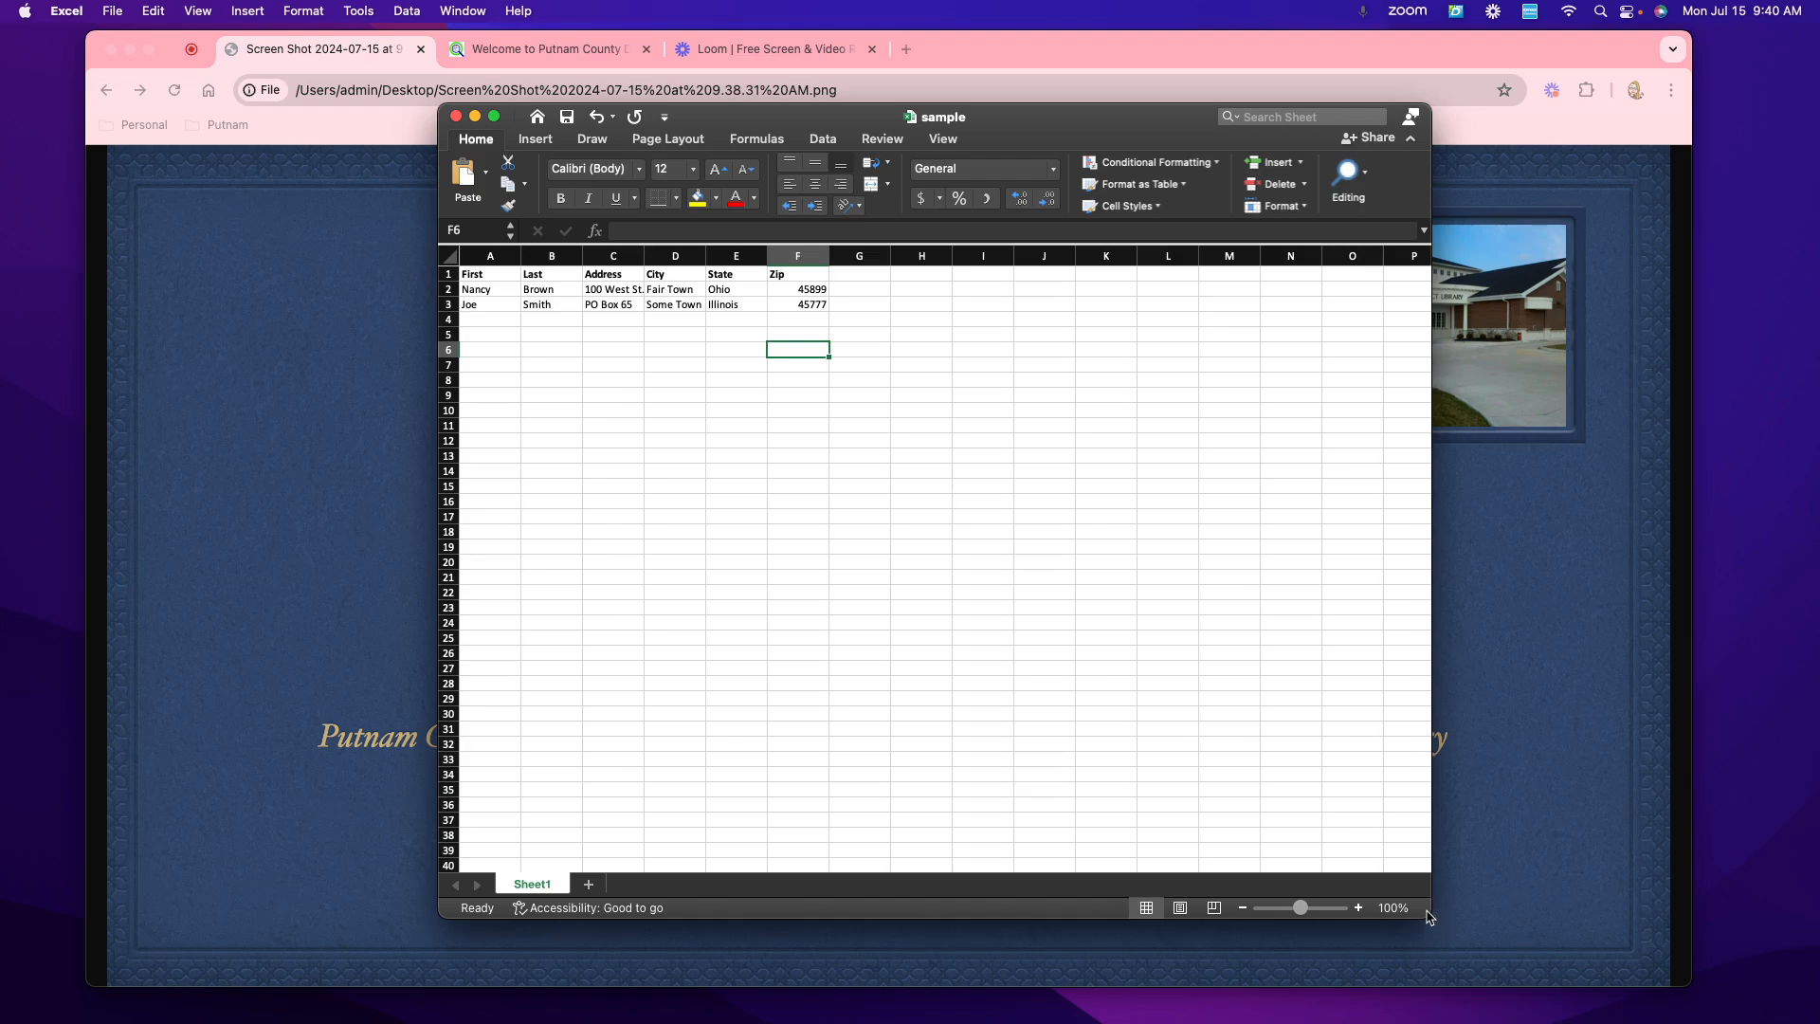
Step: Enlarge and reposition the sample workbook window, and set the font size of cells A1:F3 to 18
left_click_drag(1430, 919, 1727, 936)
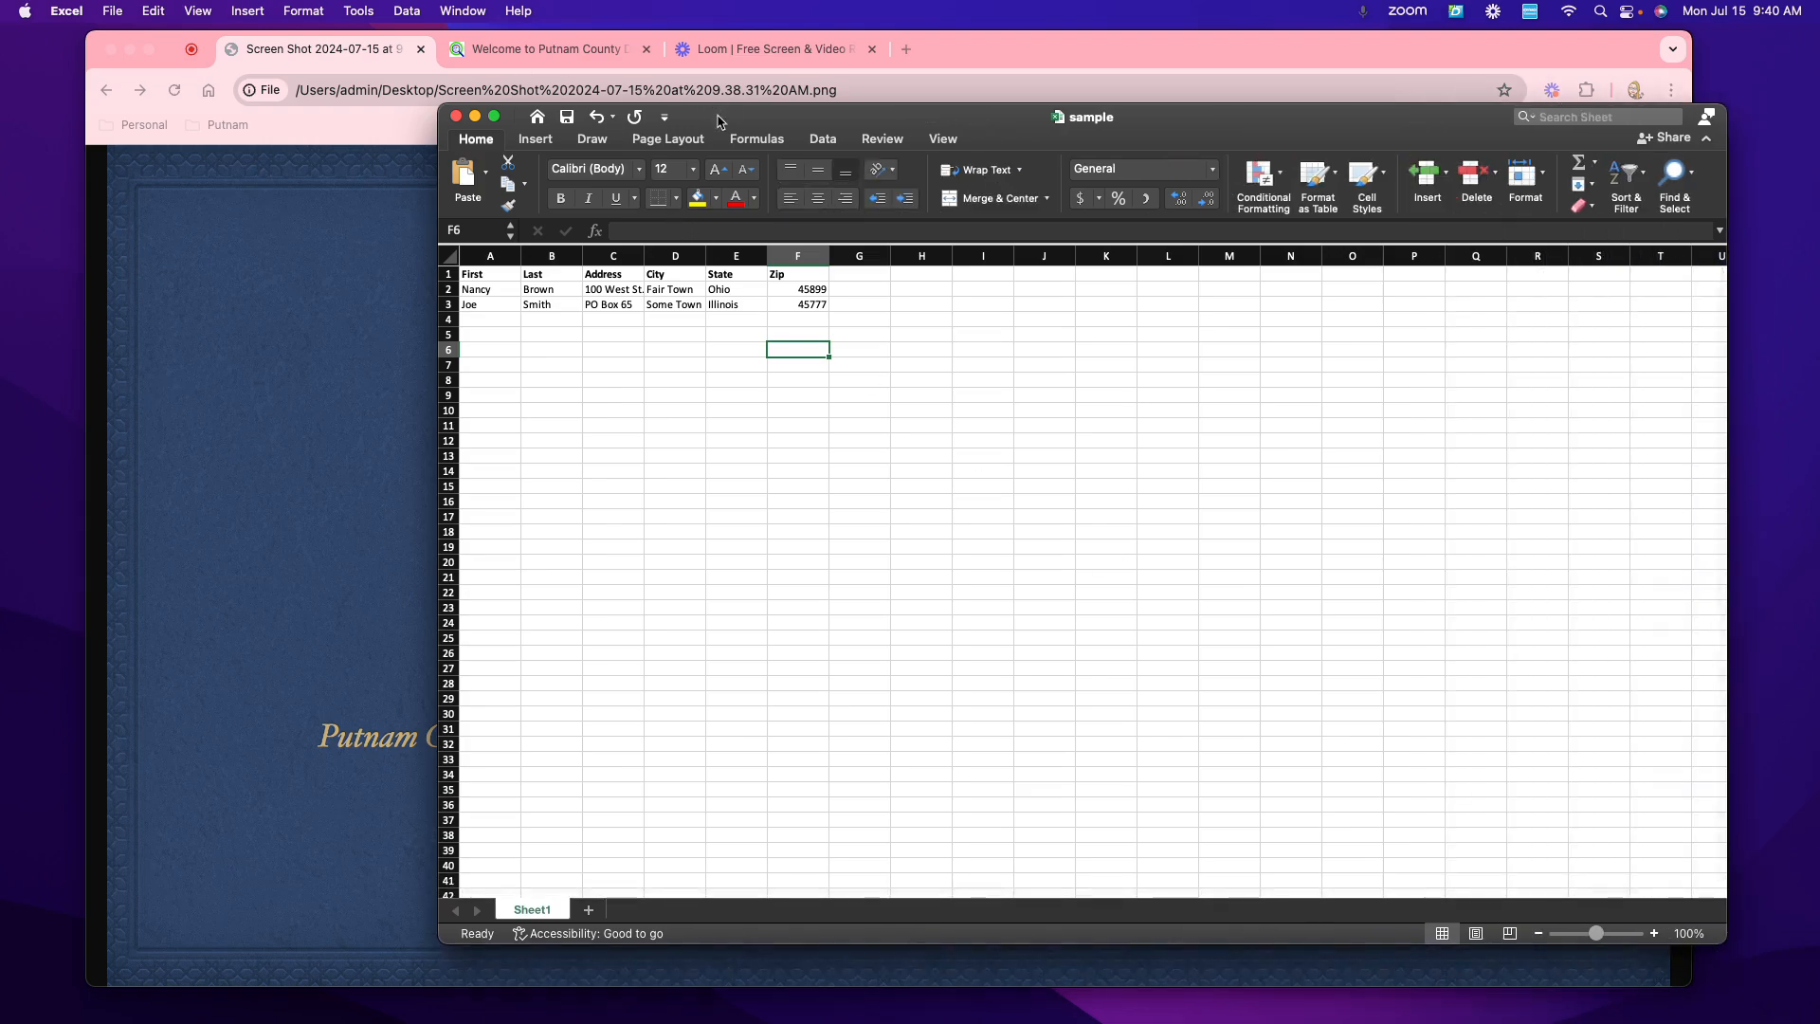
left_click_drag(834, 118, 686, 80)
left_click(327, 236)
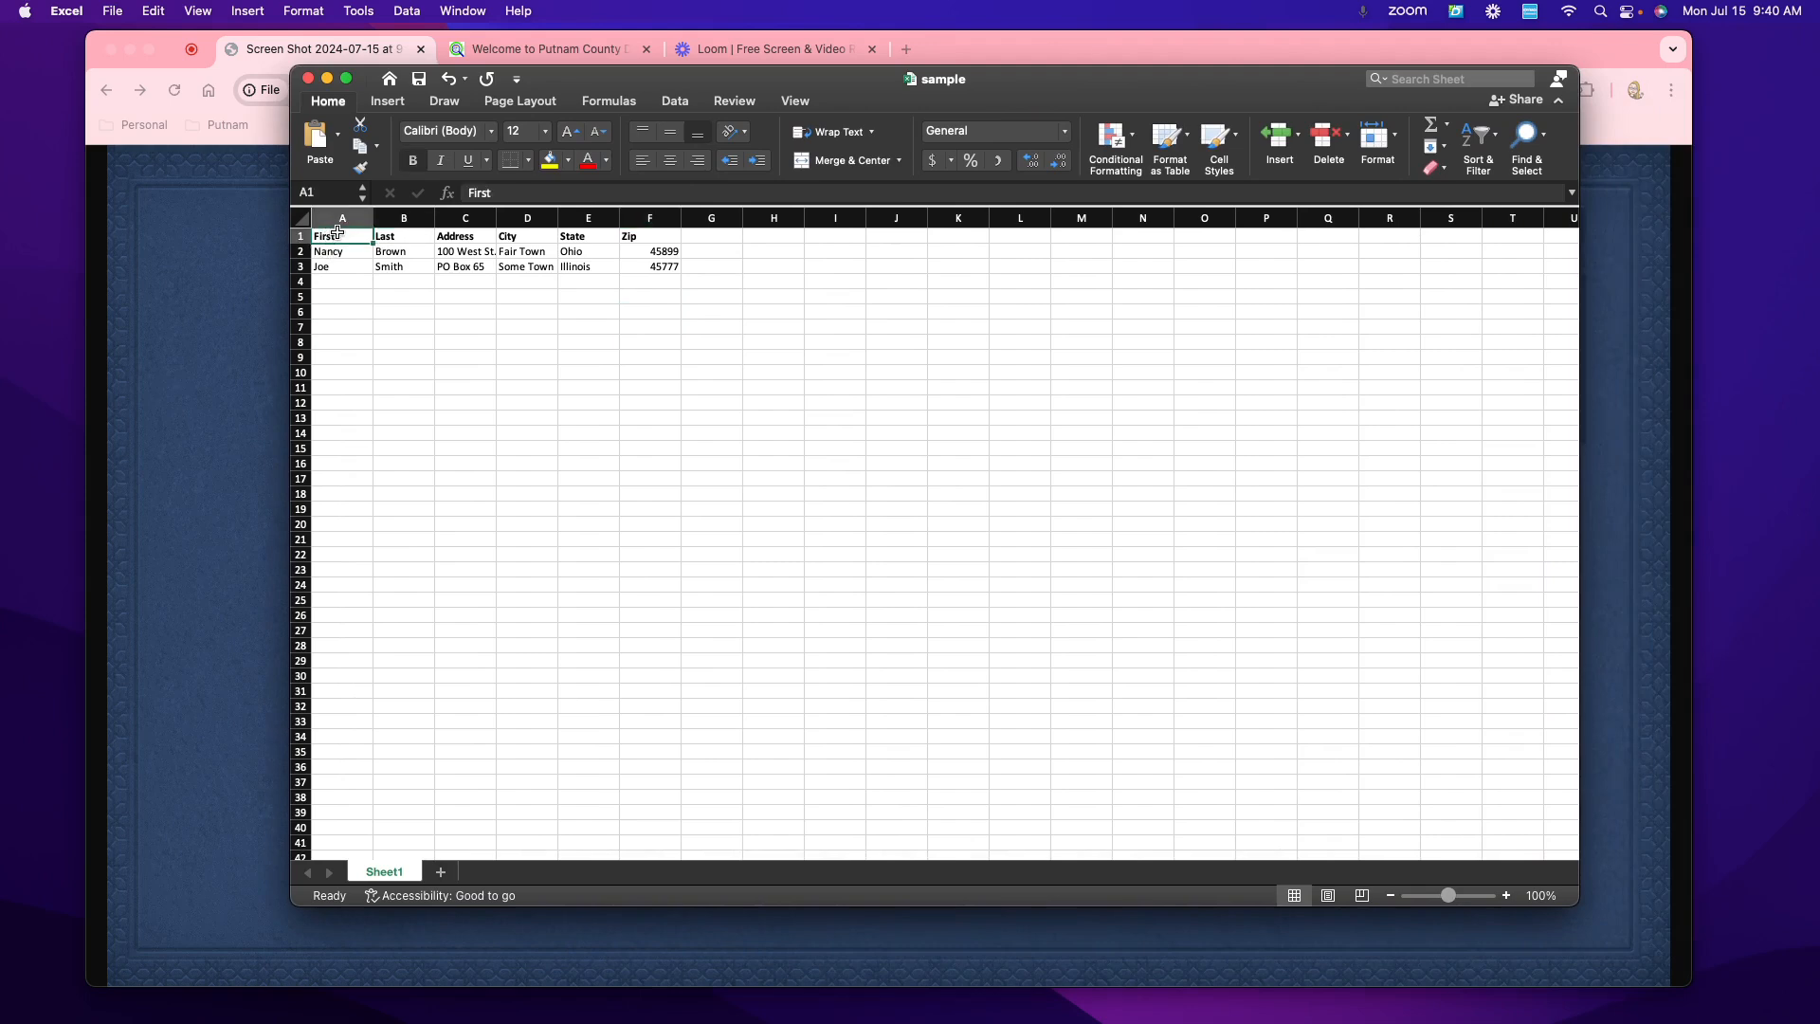
left_click(670, 272, "shift")
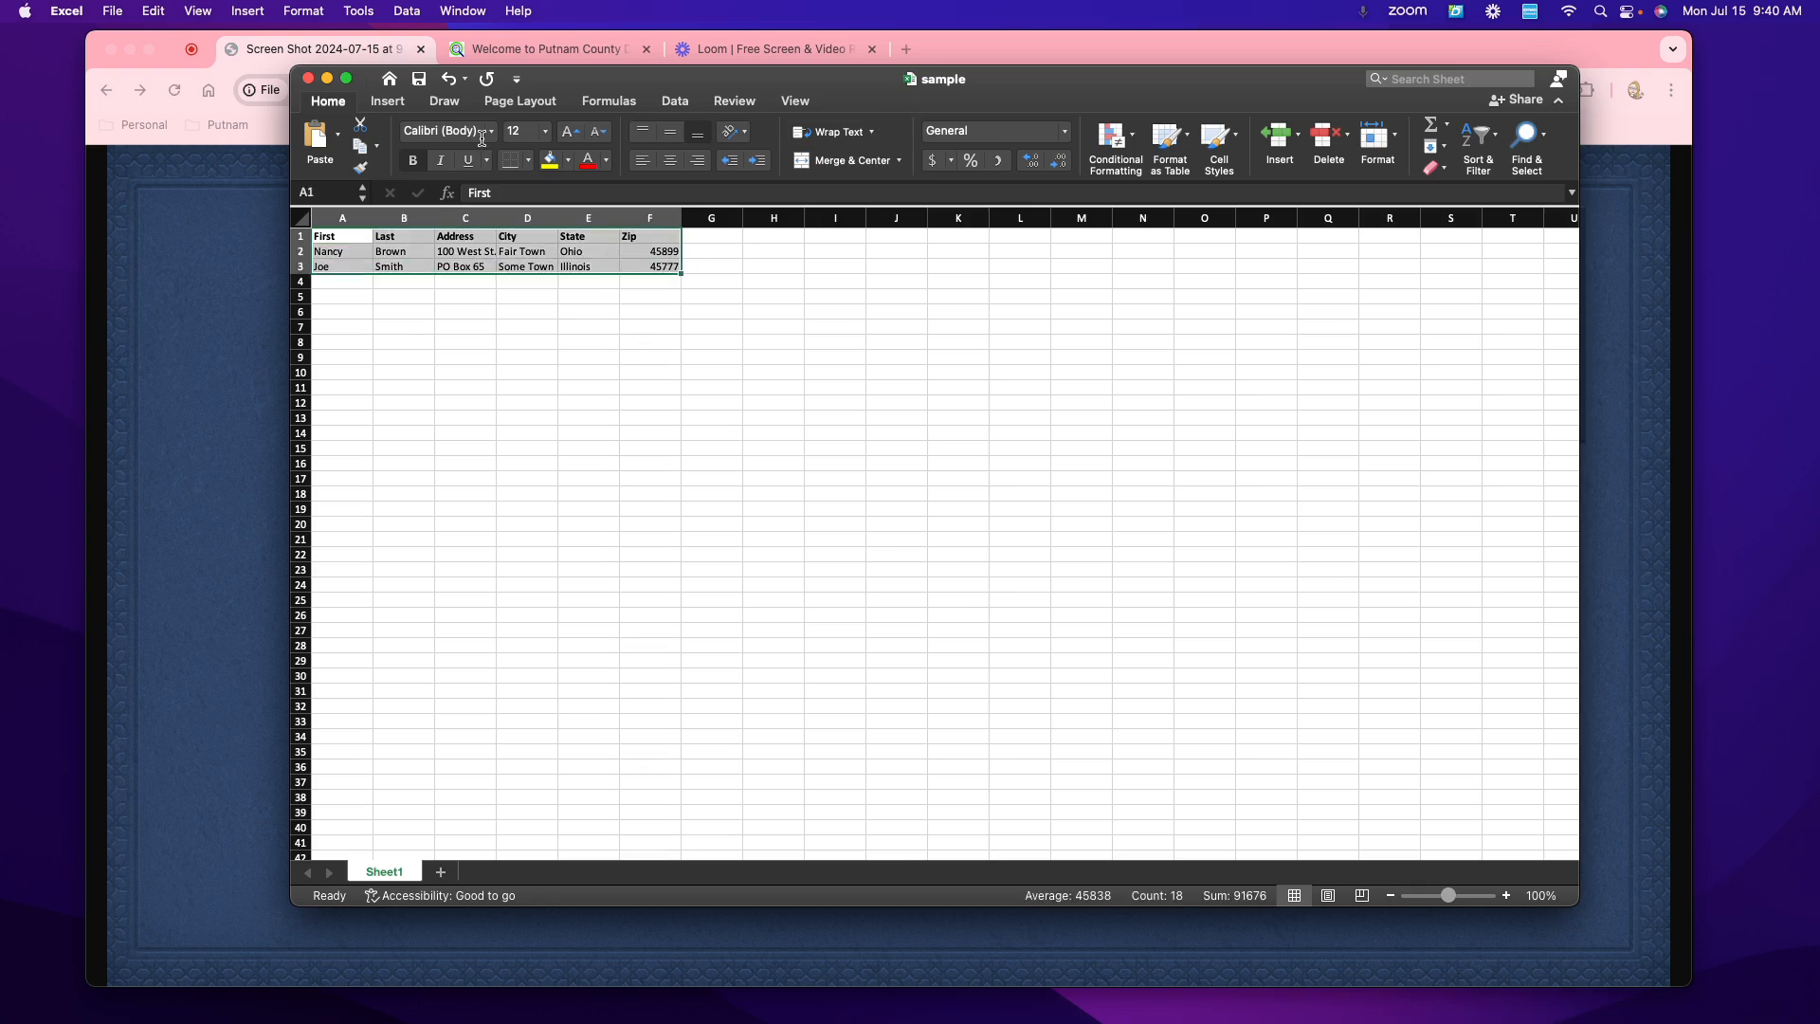
left_click(546, 134)
left_click(881, 374)
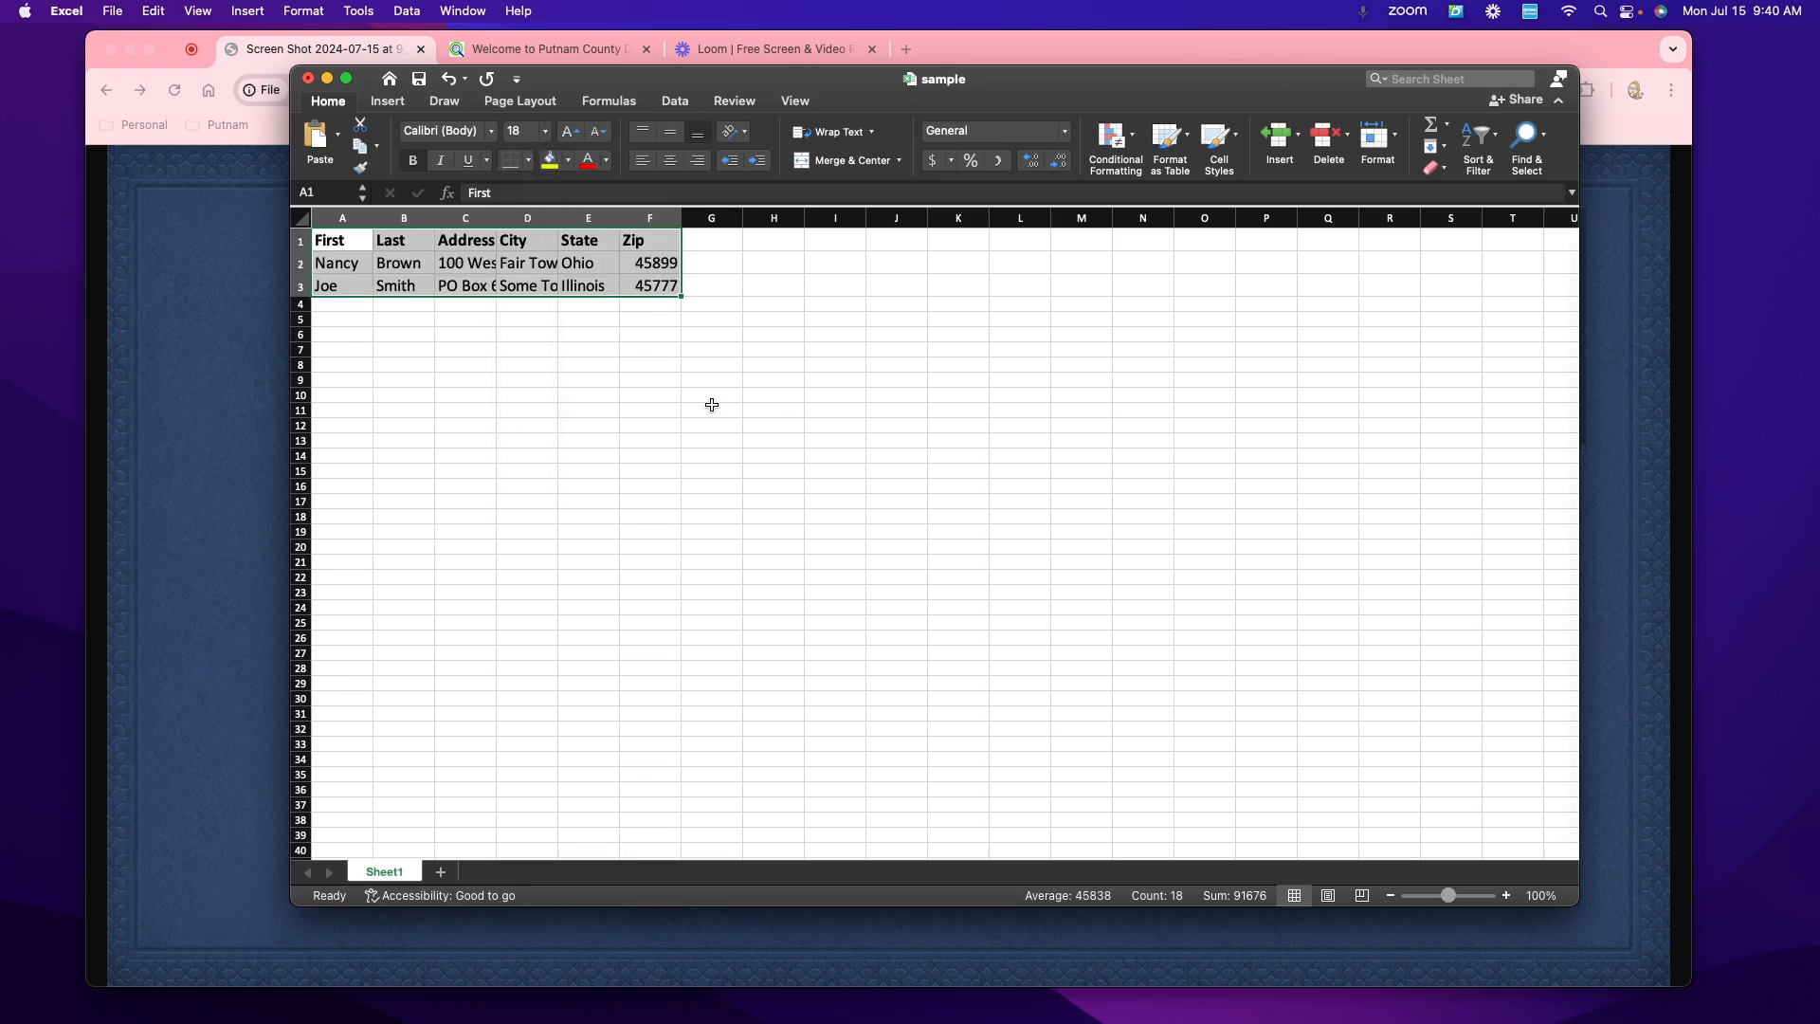
left_click(761, 423)
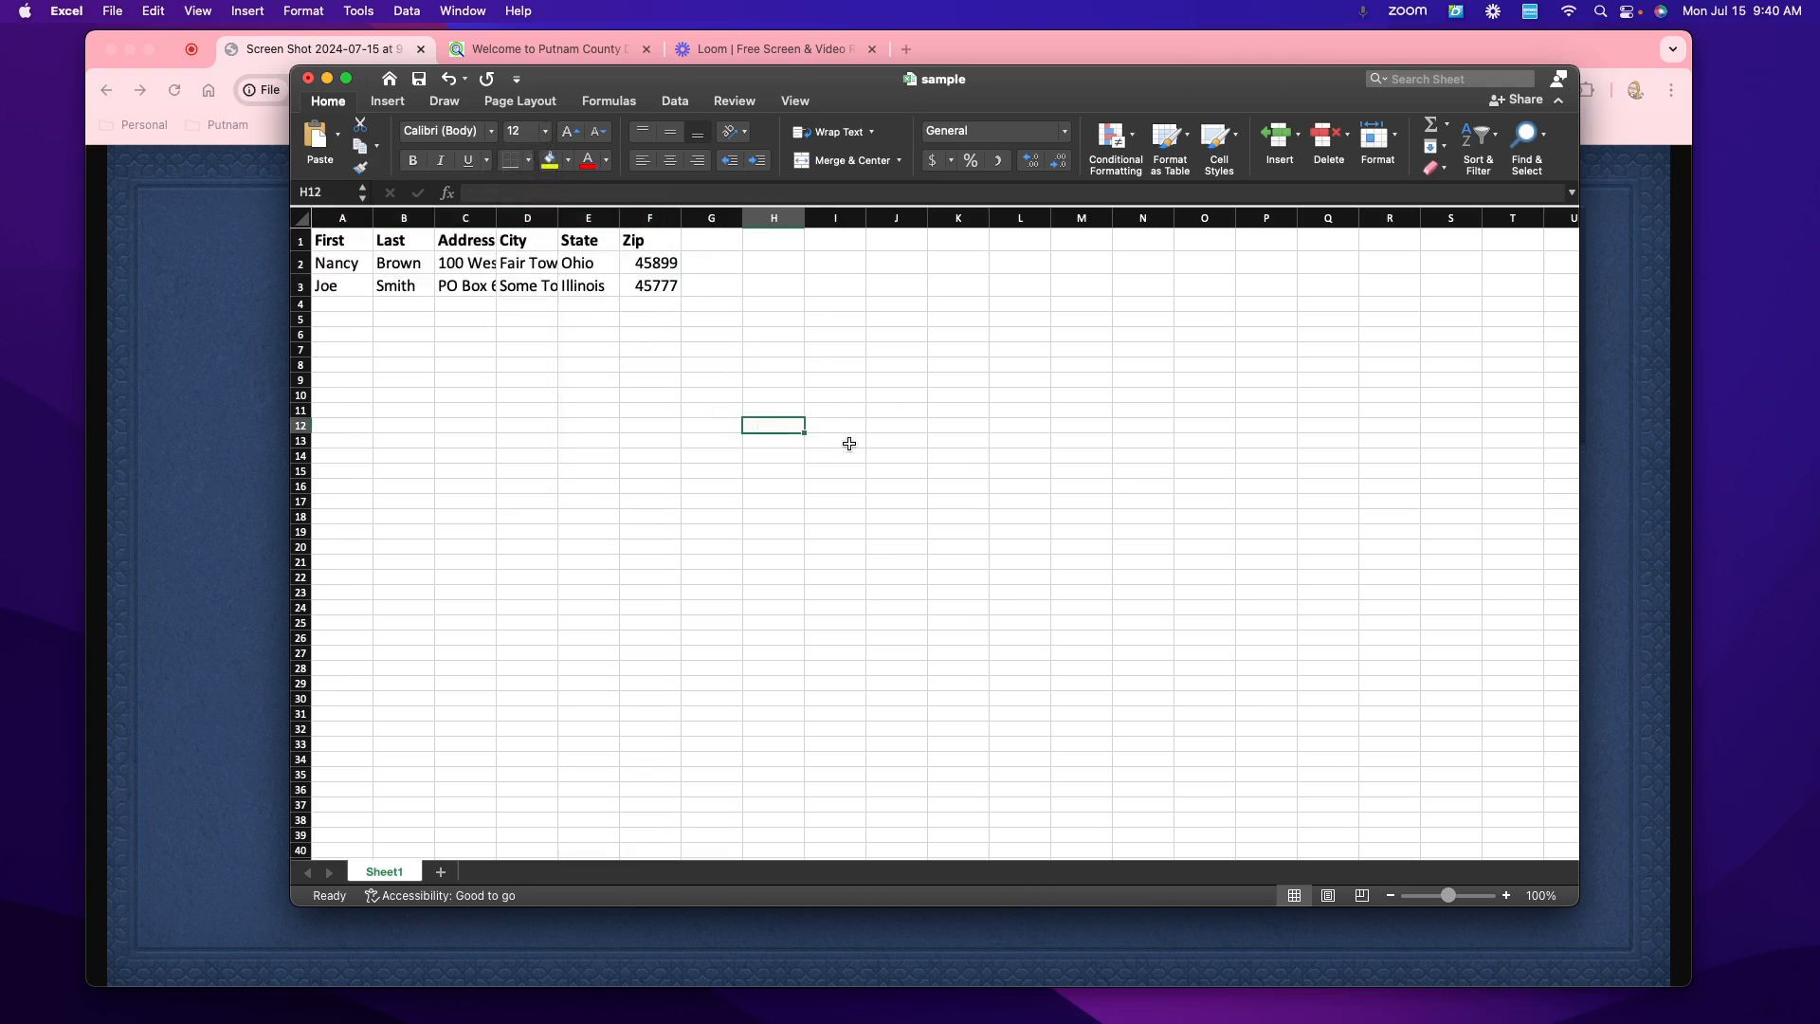
Step: Widen the City and Address columns to fit their contents
double_click(558, 218)
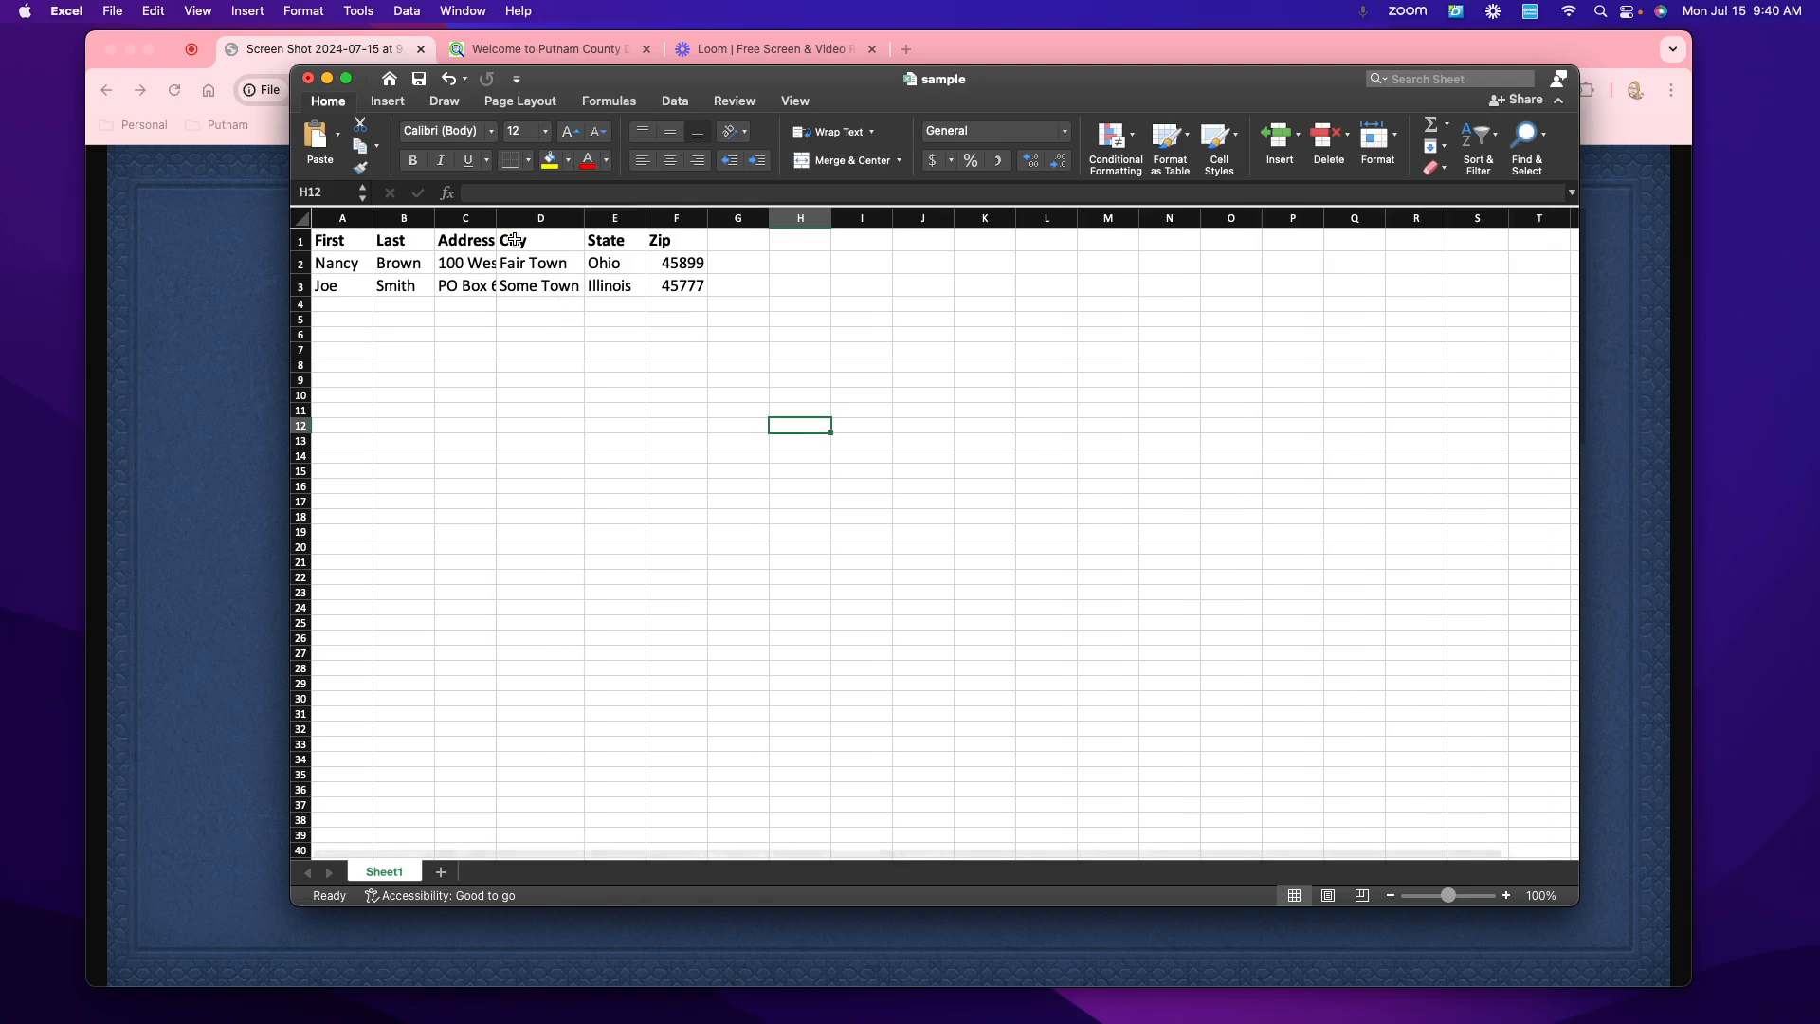
left_click_drag(497, 218, 499, 218)
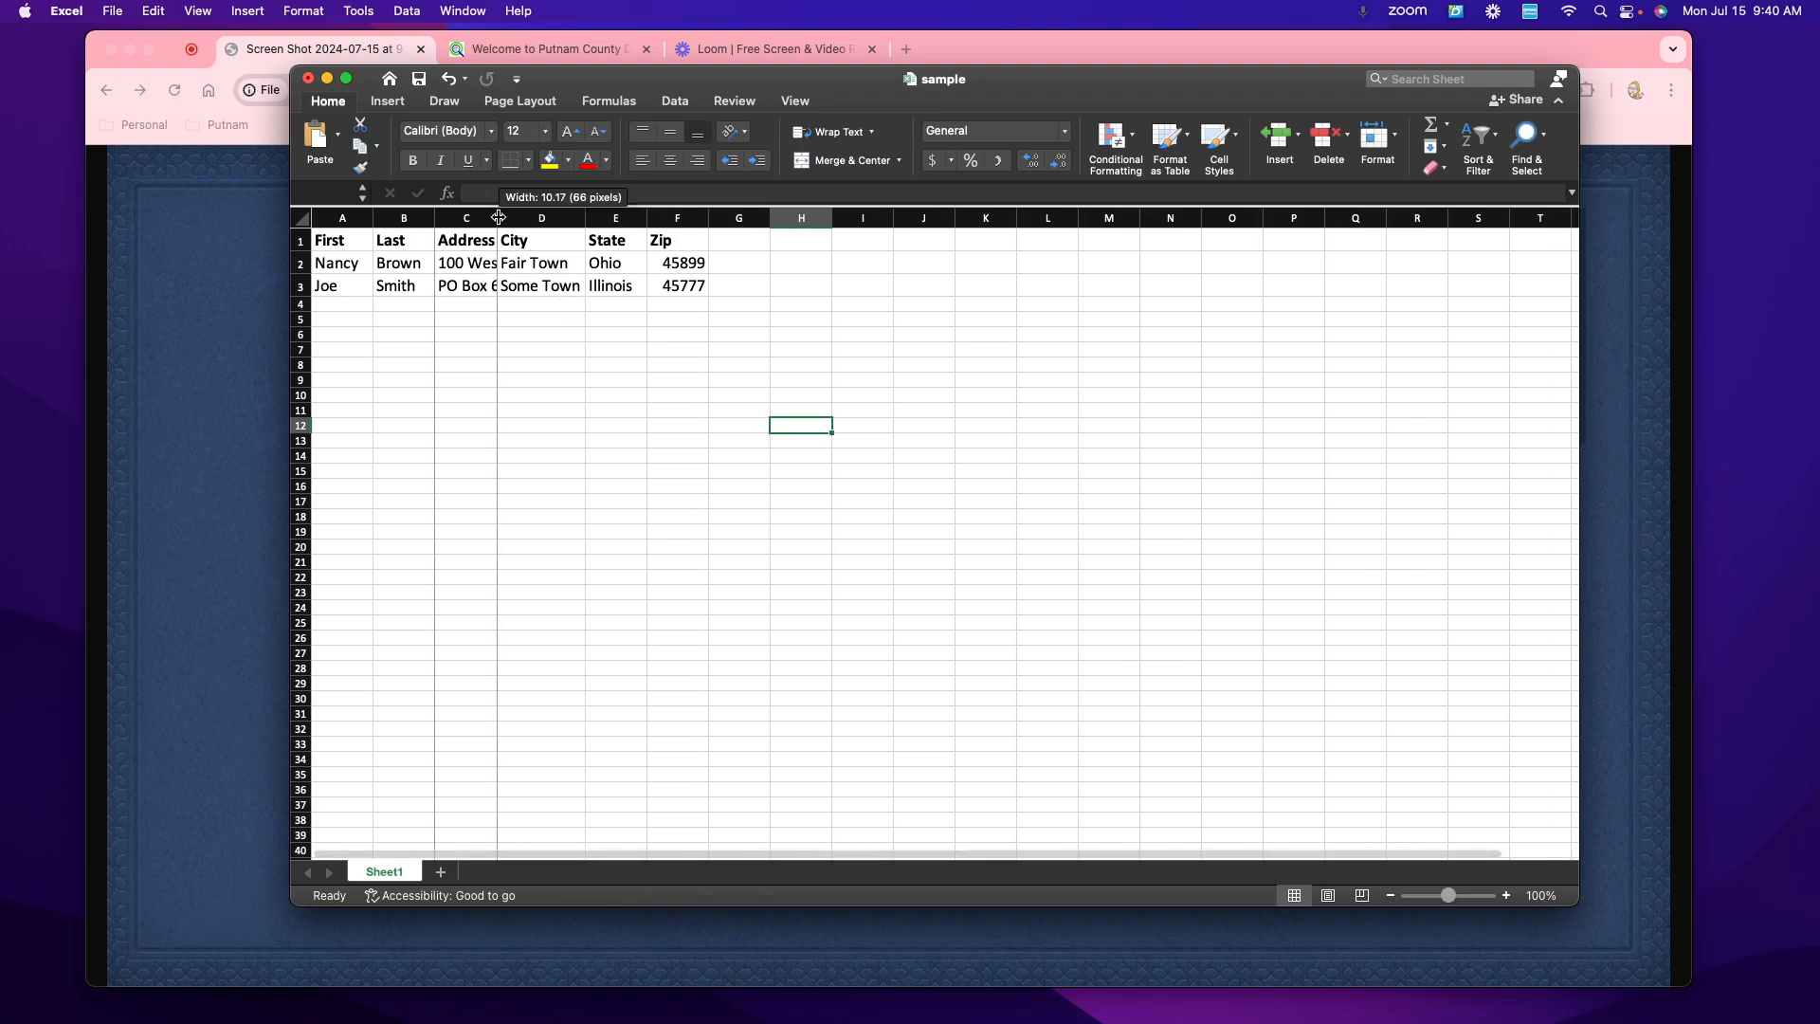
double_click(499, 218)
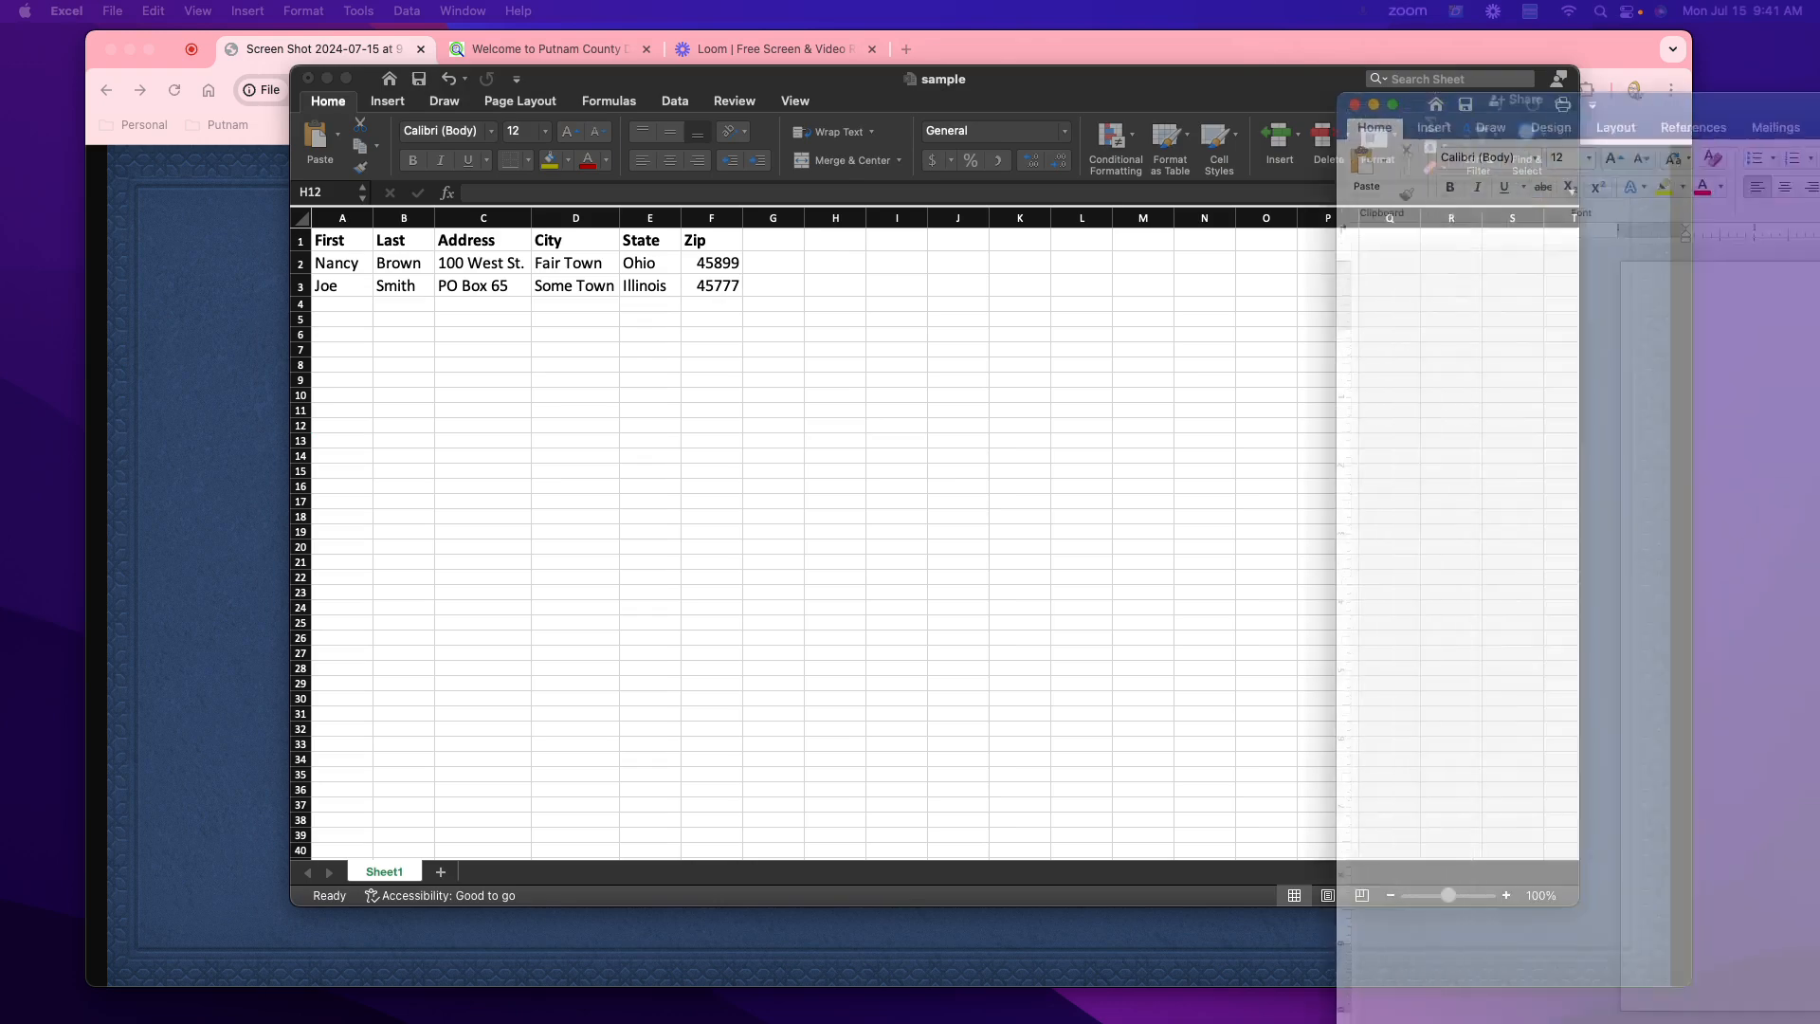
Step: Switch to Word, reposition and enlarge the blank document's window, set the font size to 18 and enter "To "
left_click_drag(1819, 52, 864, 39)
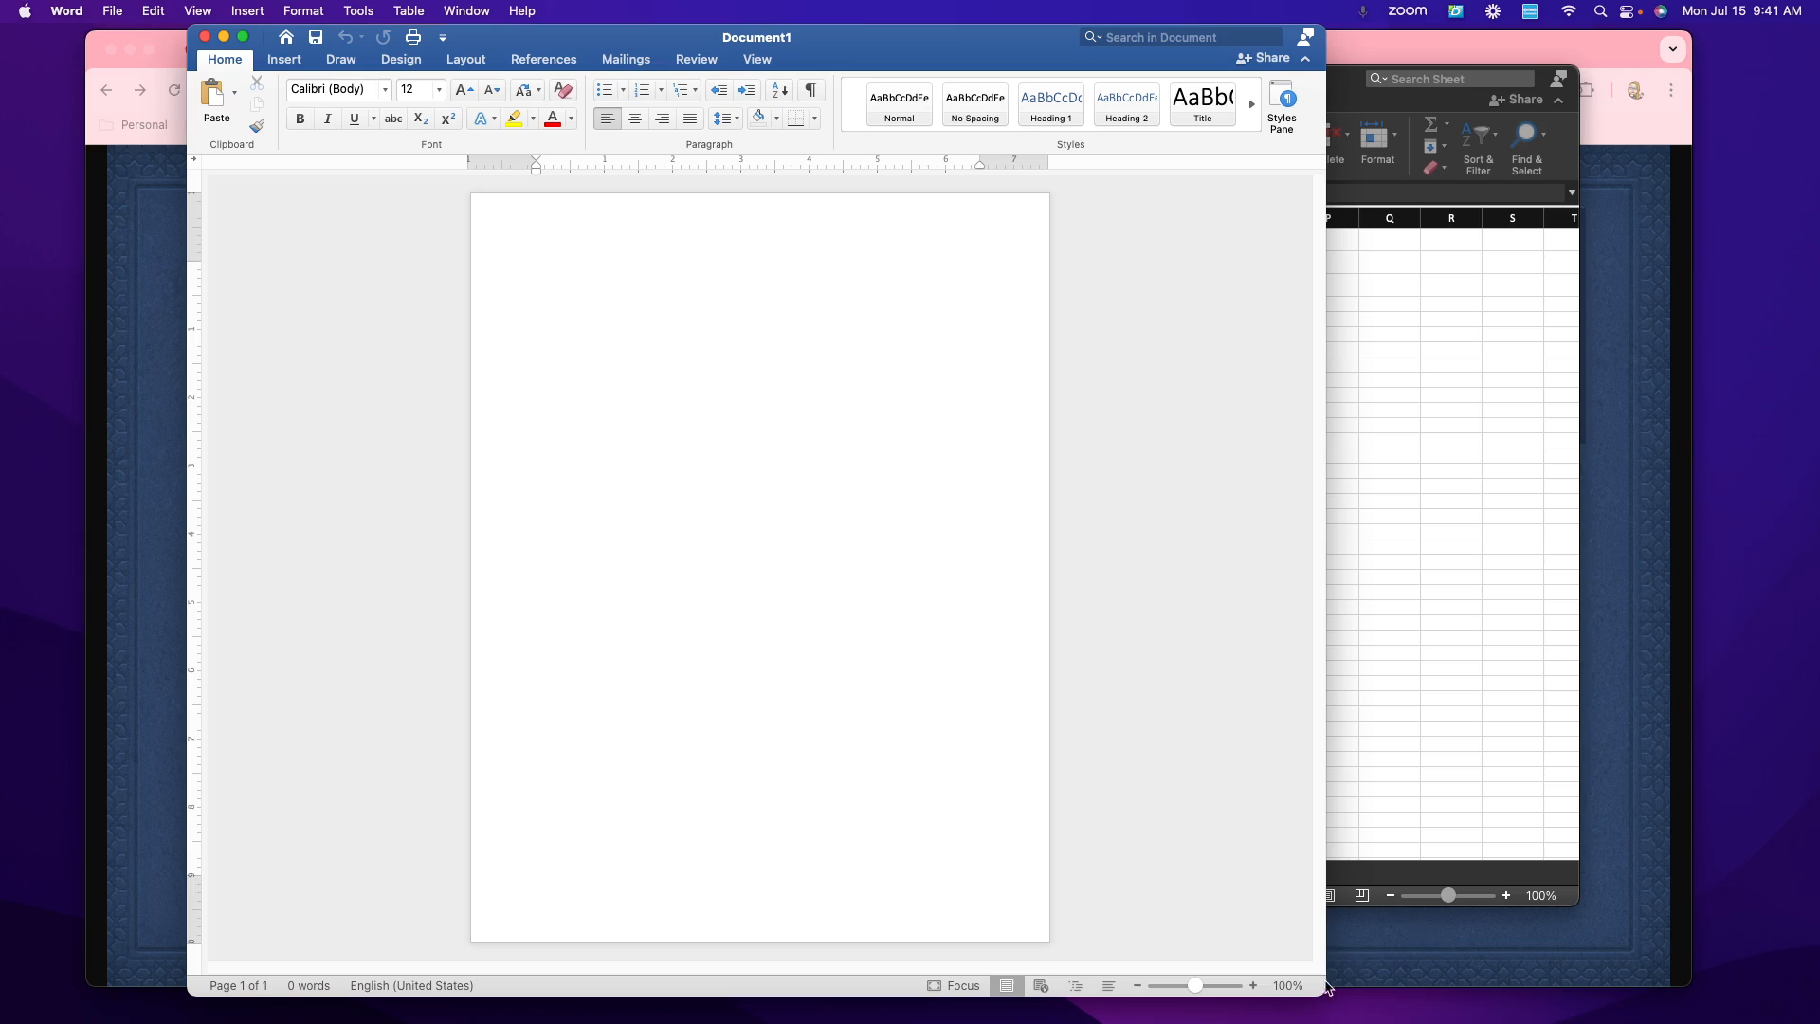
left_click_drag(1325, 994, 1522, 995)
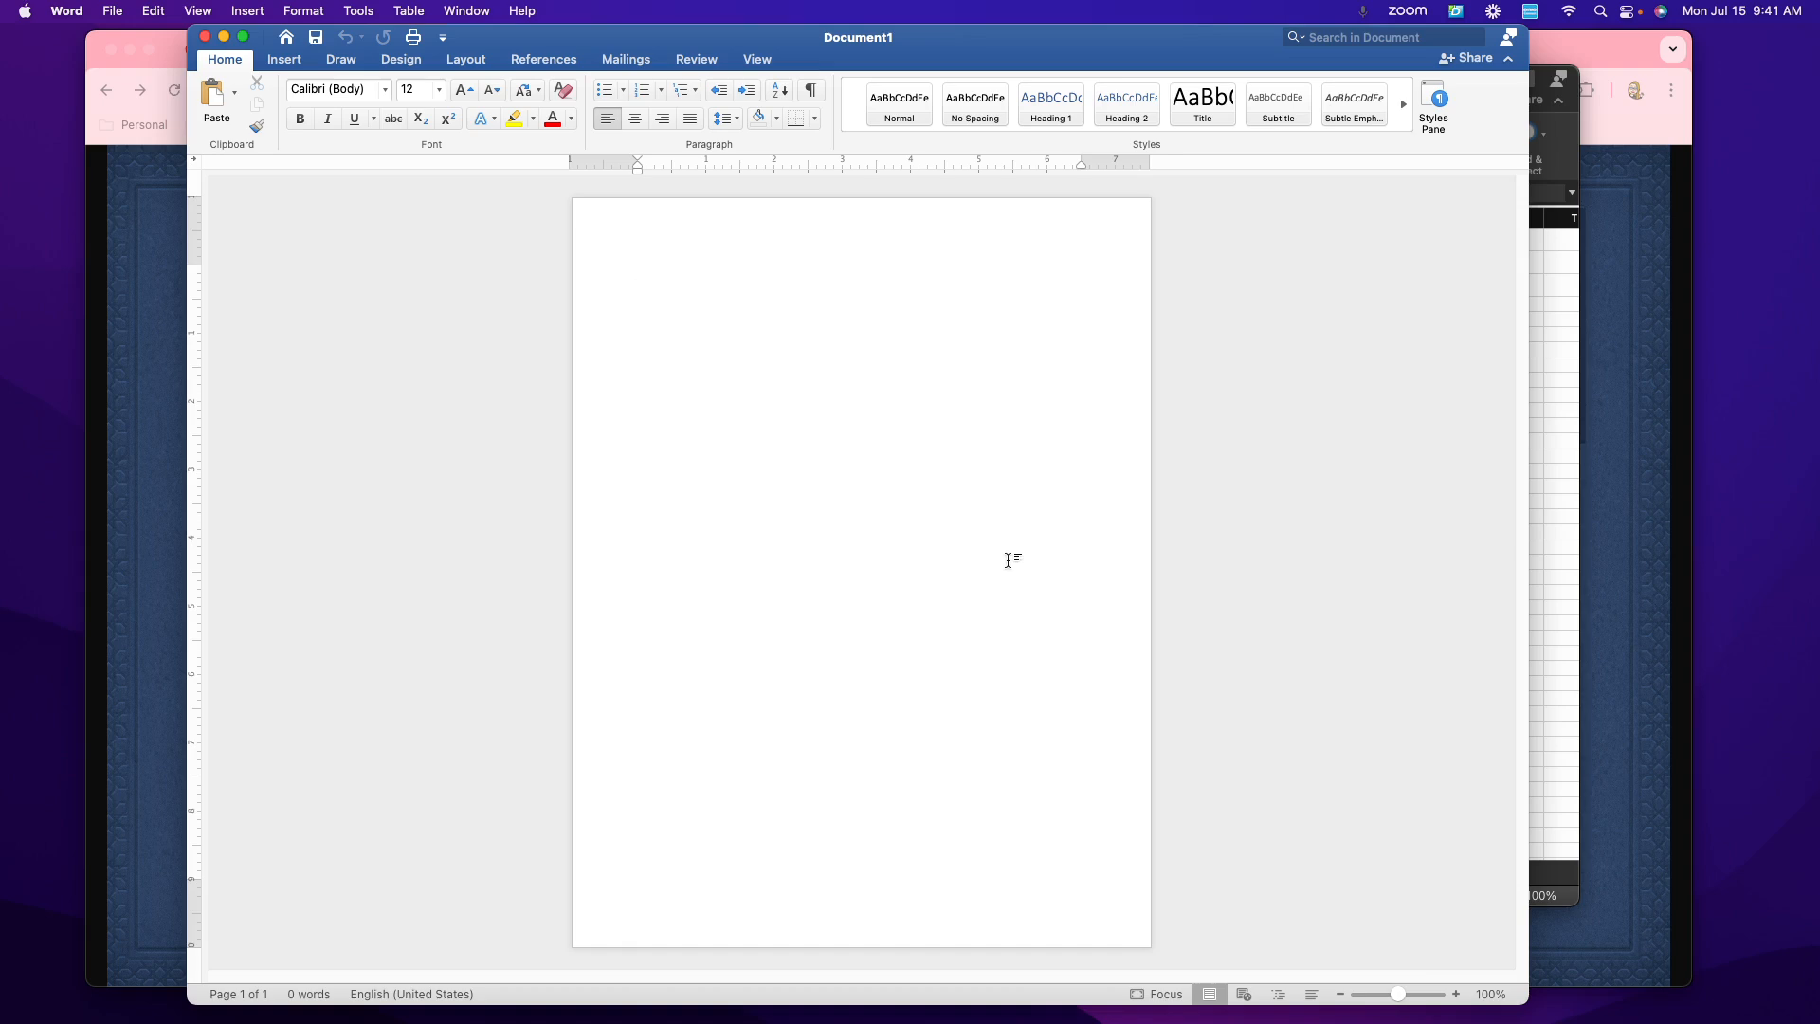
left_click(443, 91)
left_click(443, 91)
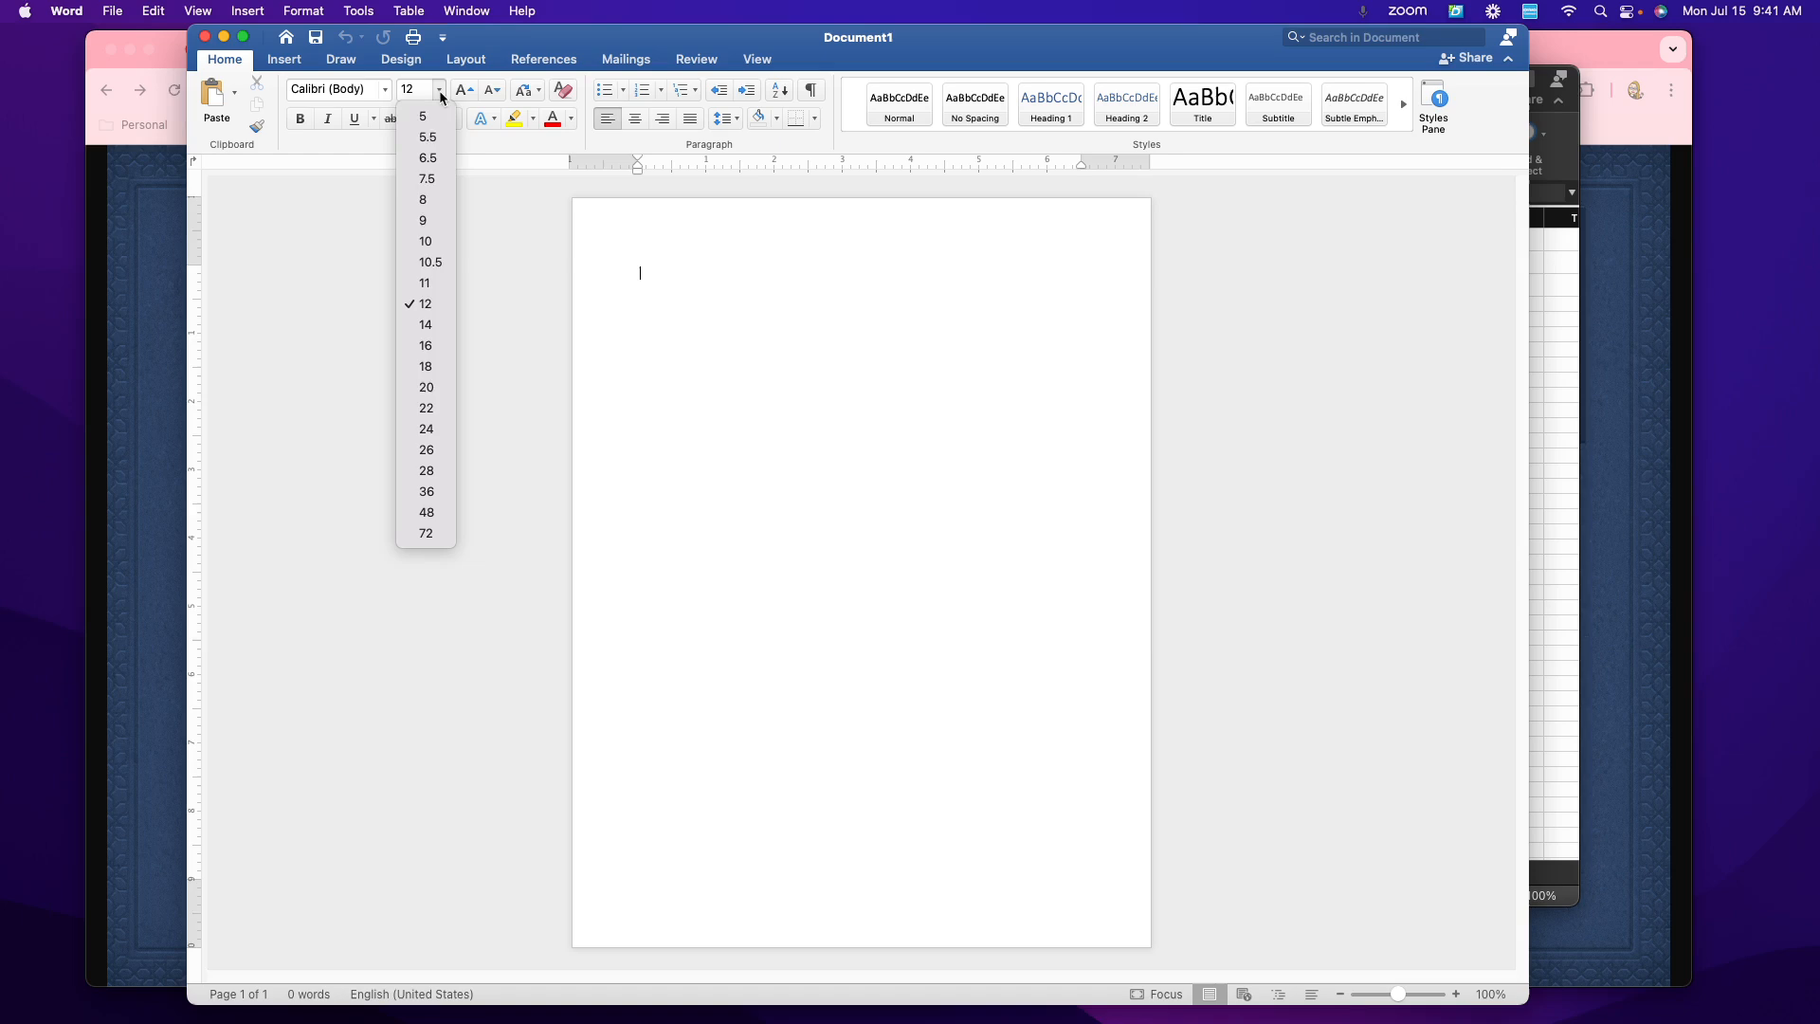
left_click(433, 366)
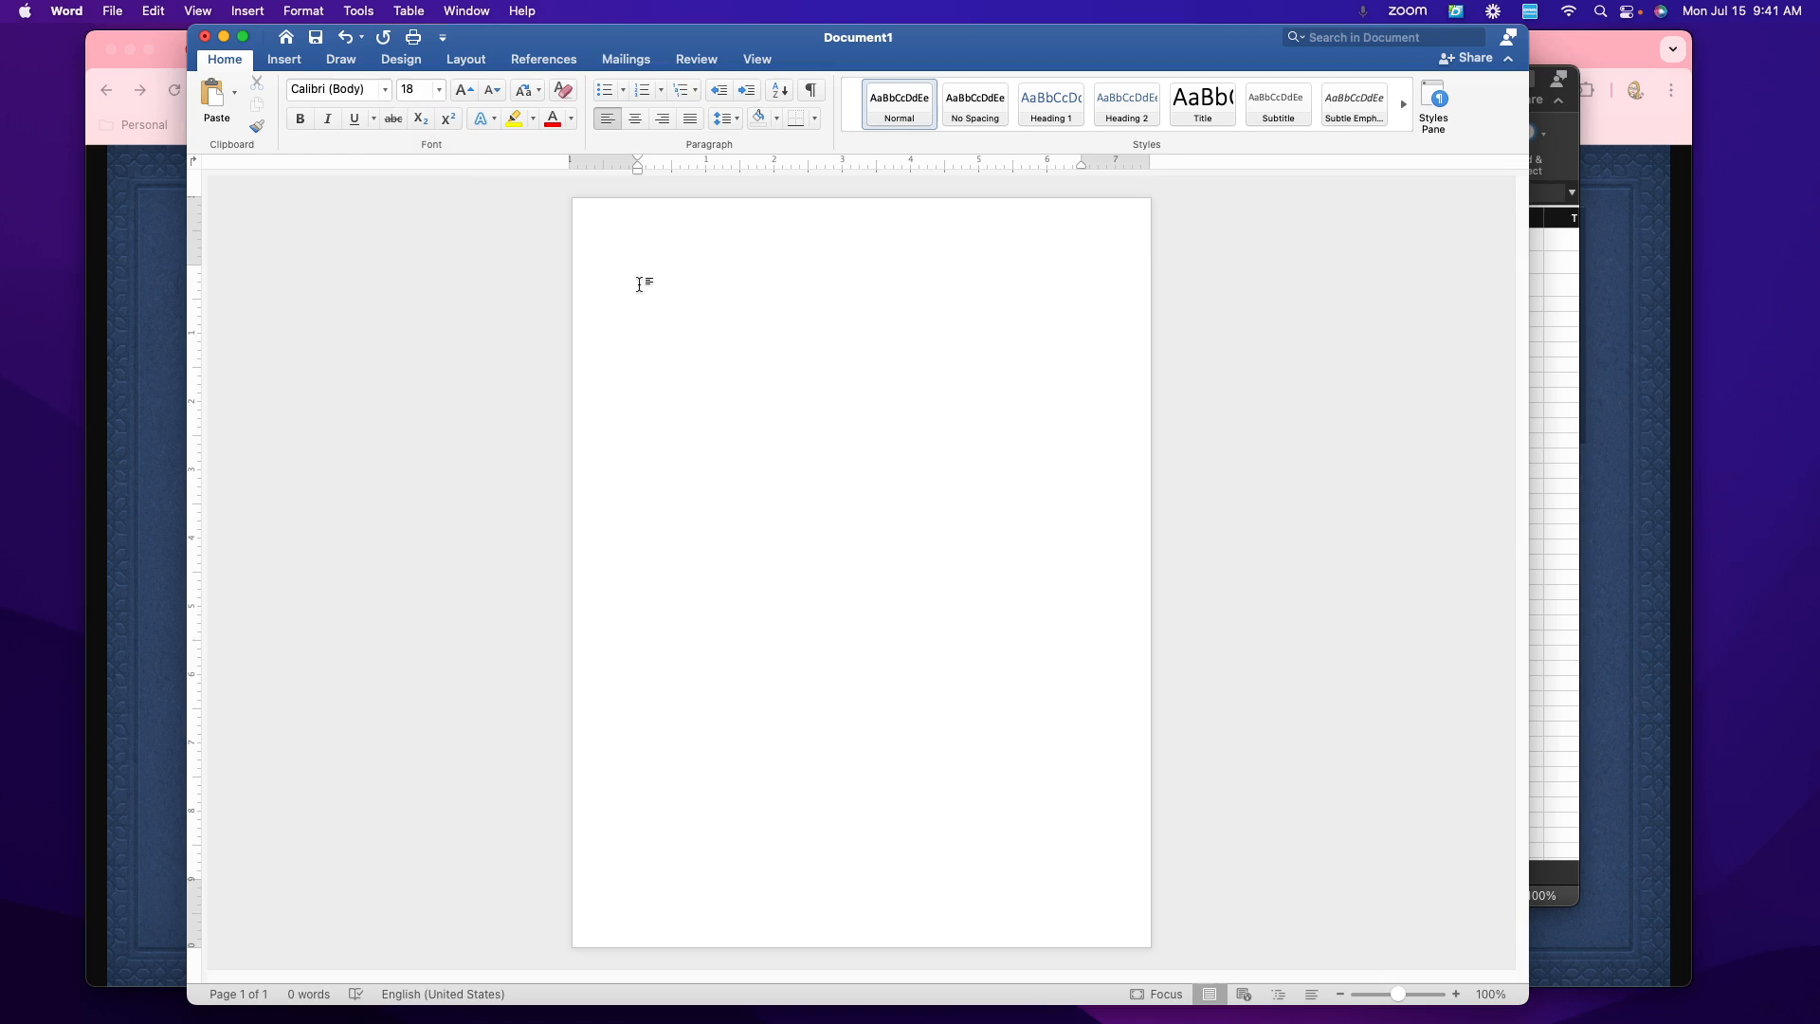
type("To")
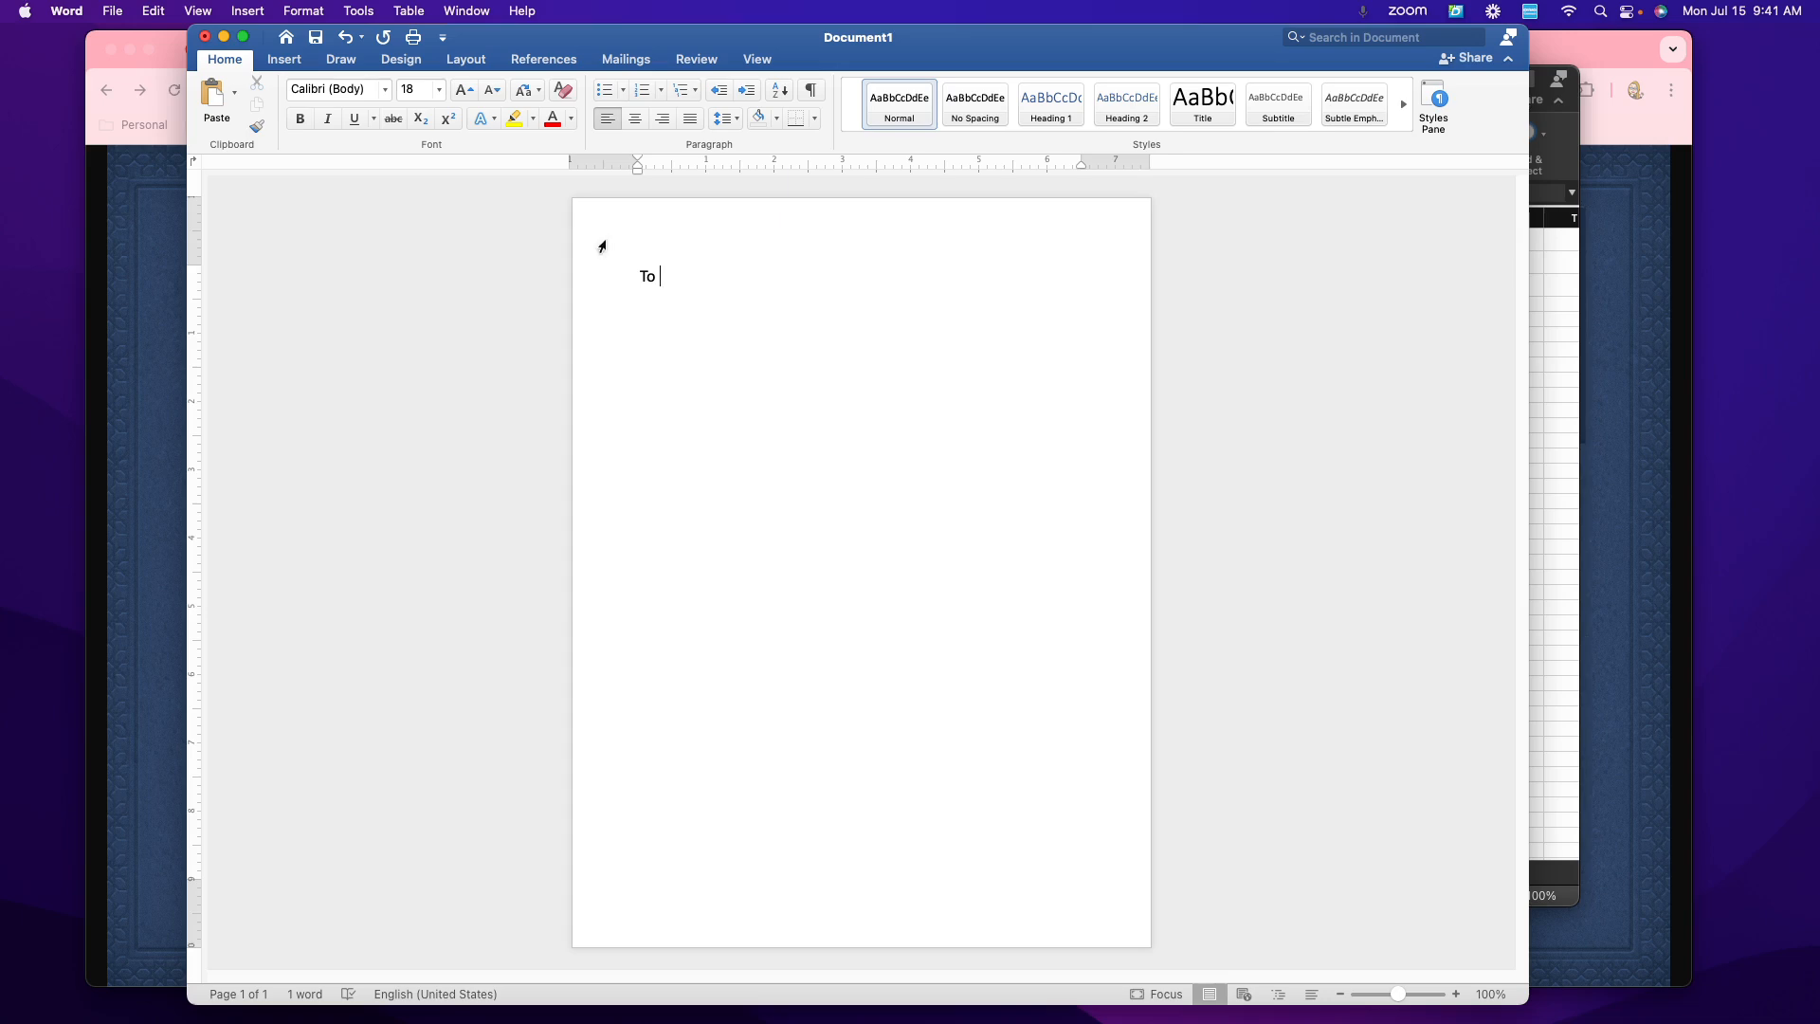
Step: Start a mail merge of the Letters type for the document
left_click(634, 62)
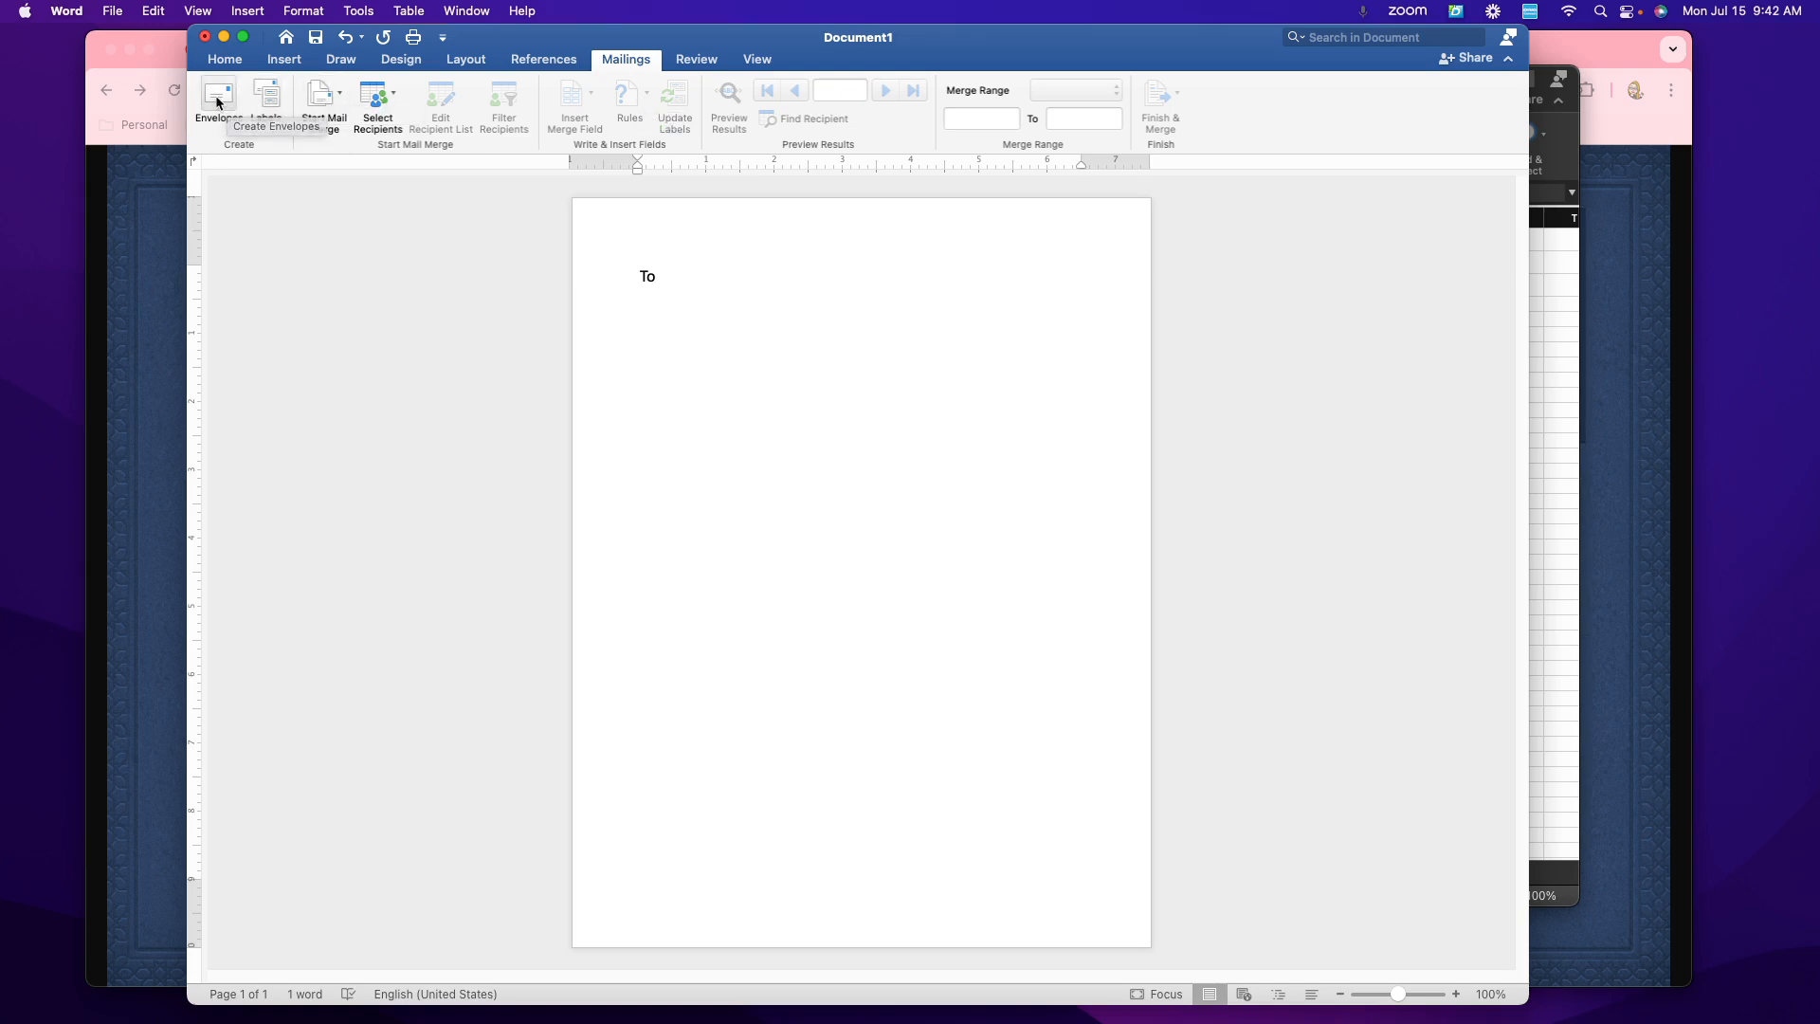
left_click(329, 99)
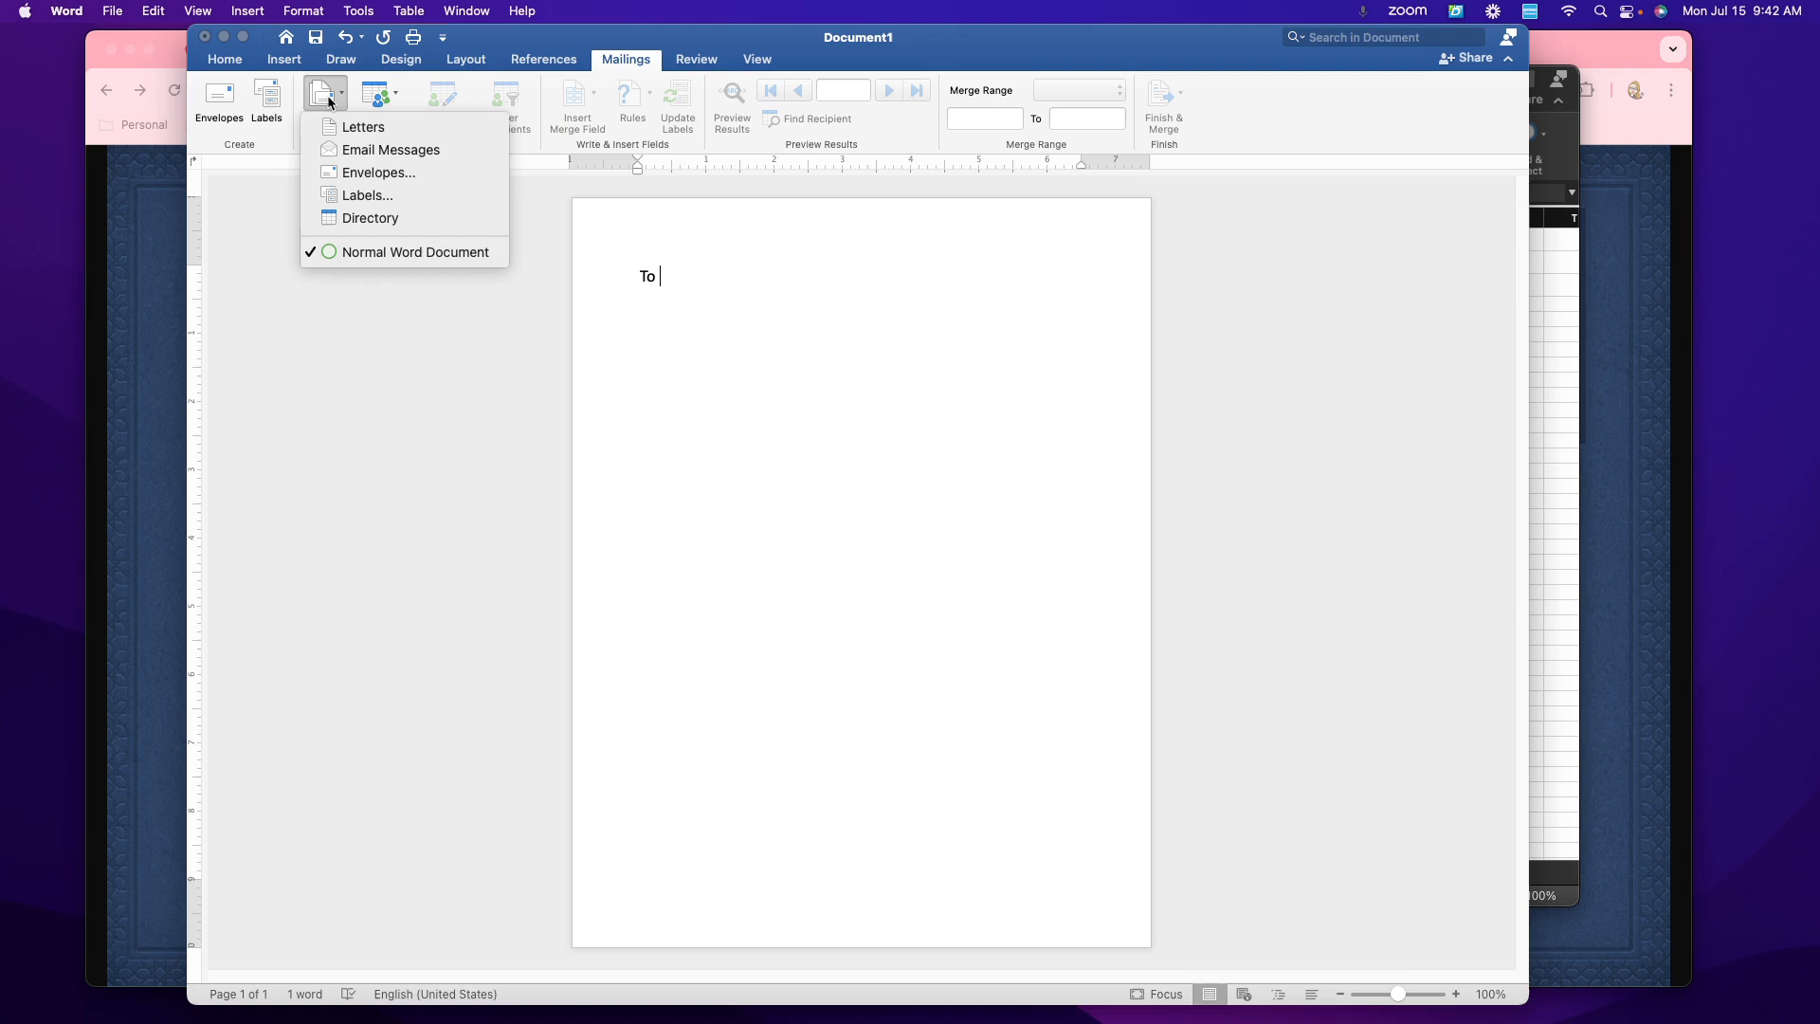
left_click(360, 136)
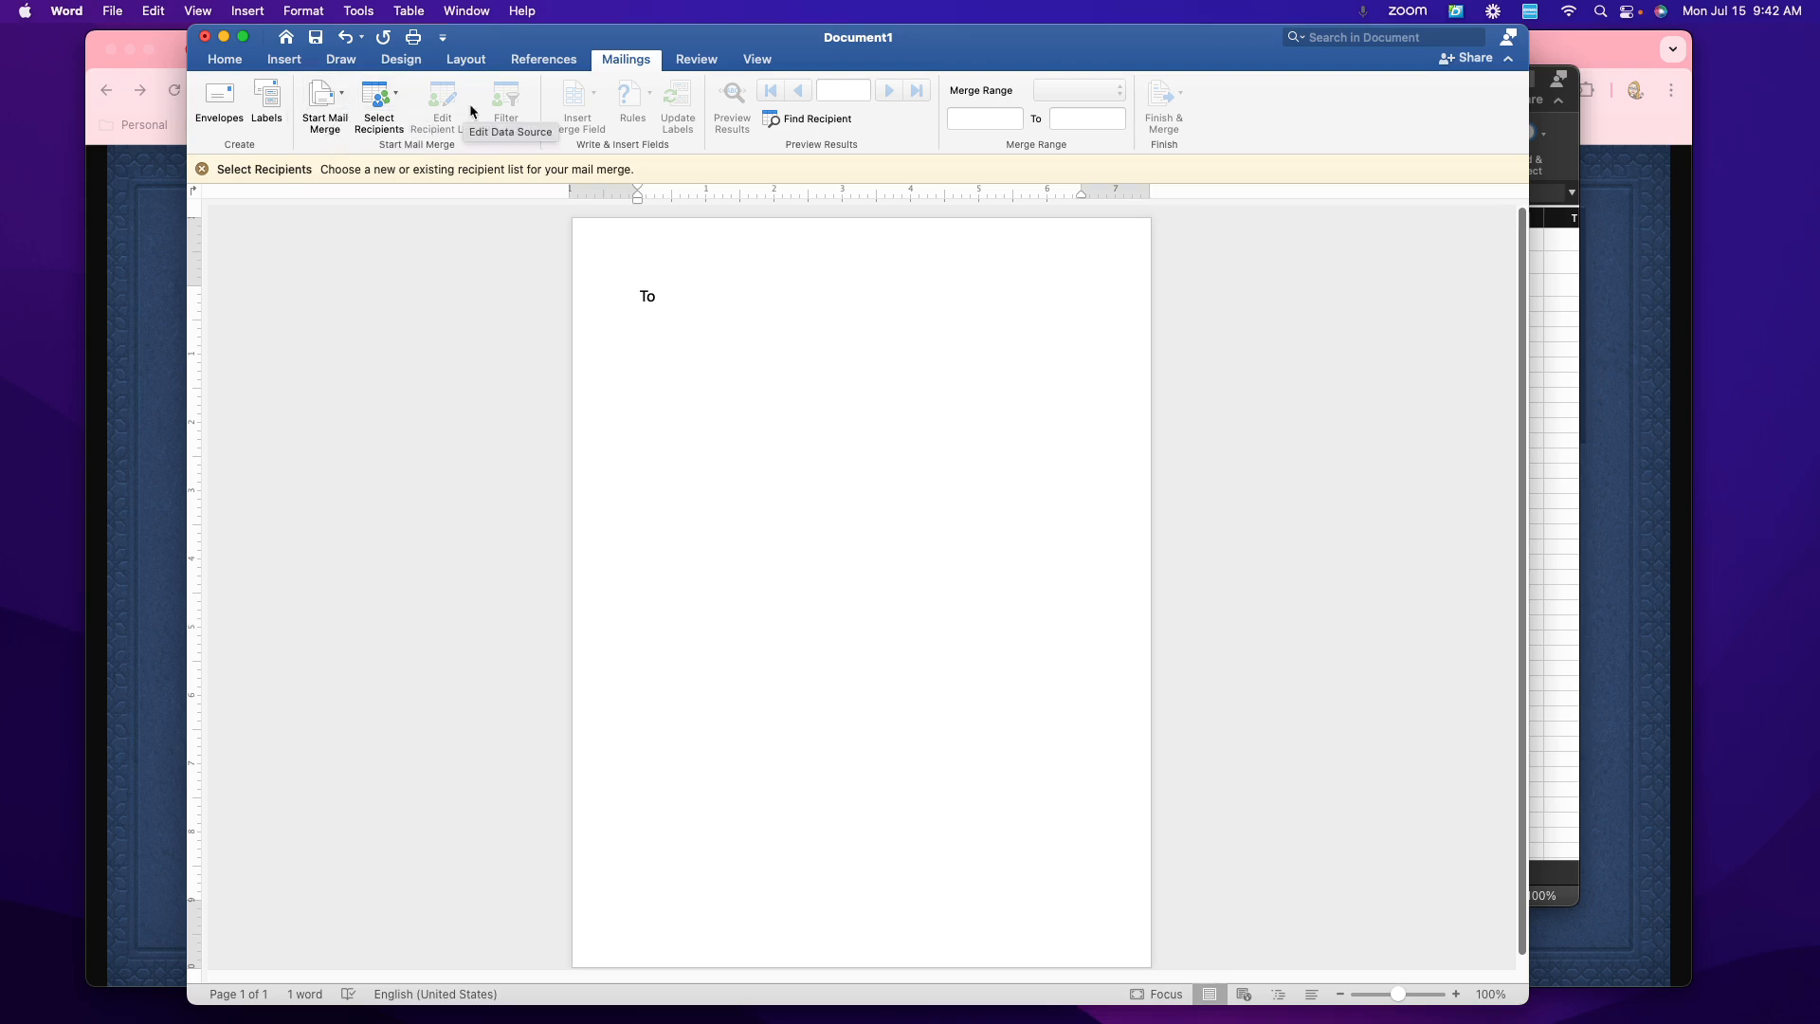
Step: Use the existing list sample.xlsx from the Downloads folder as the merge recipients, opening the entire worksheet Sheet1
left_click(388, 106)
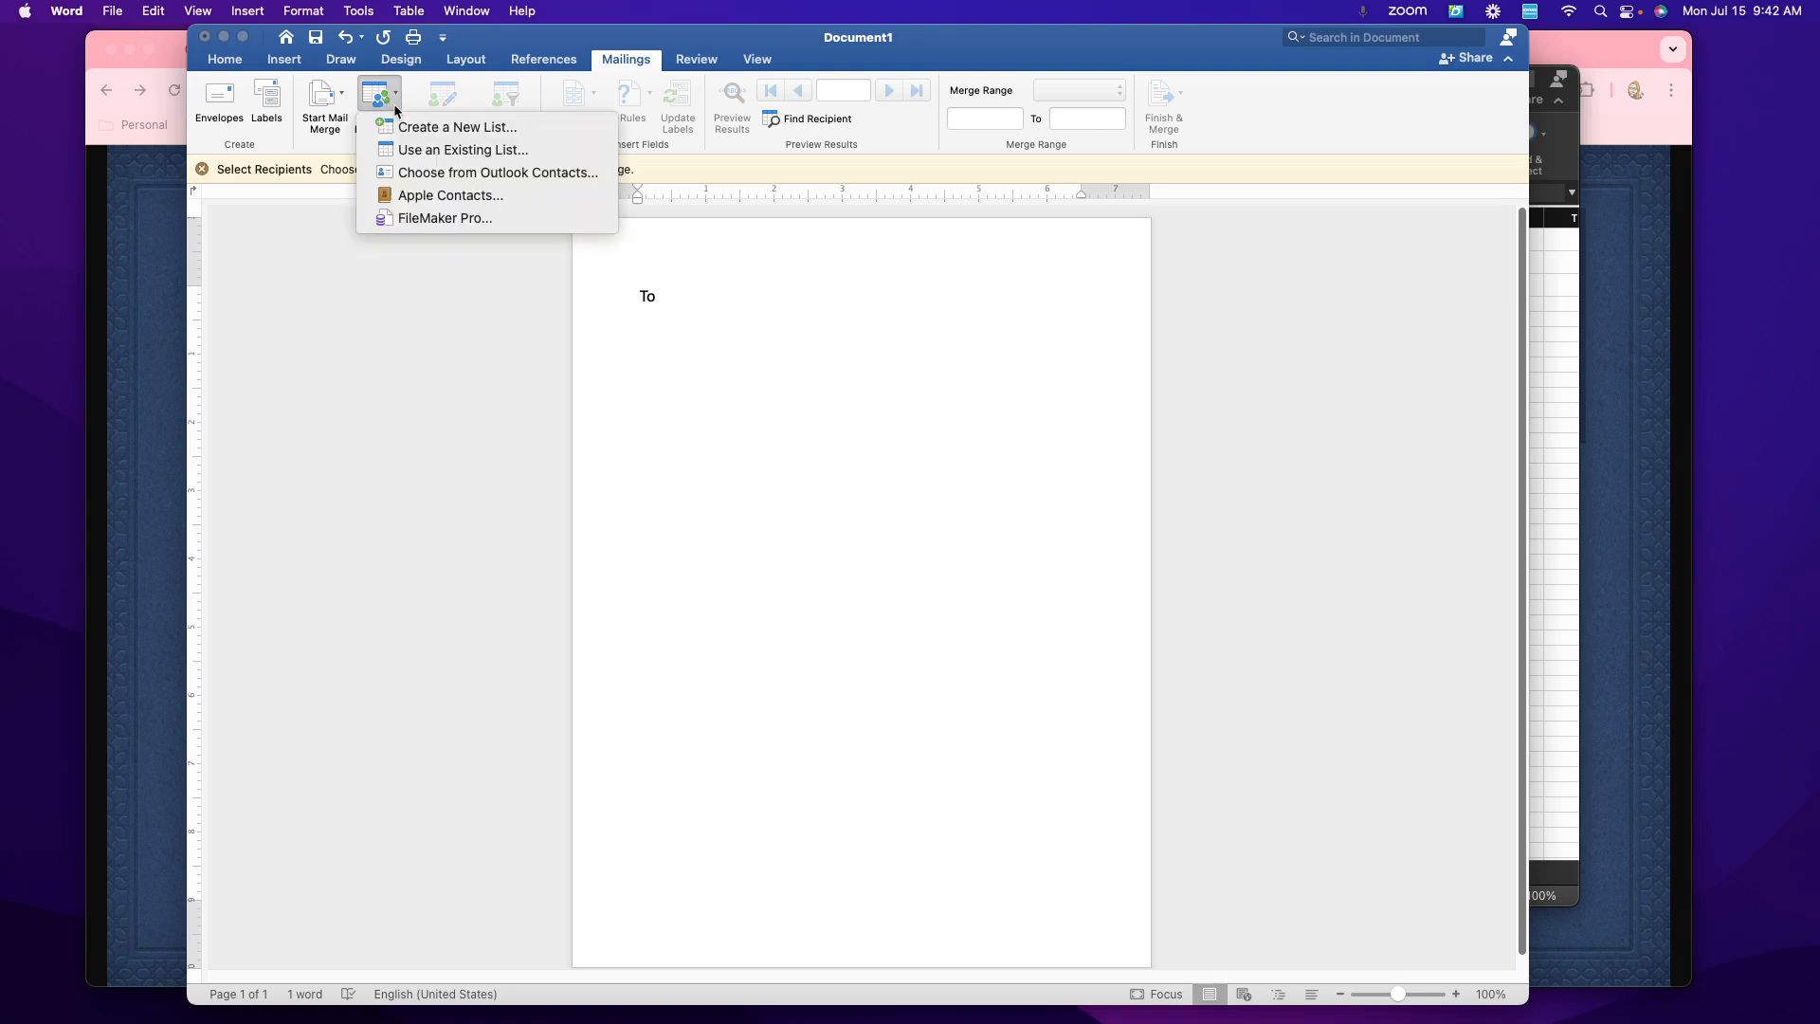
left_click(425, 152)
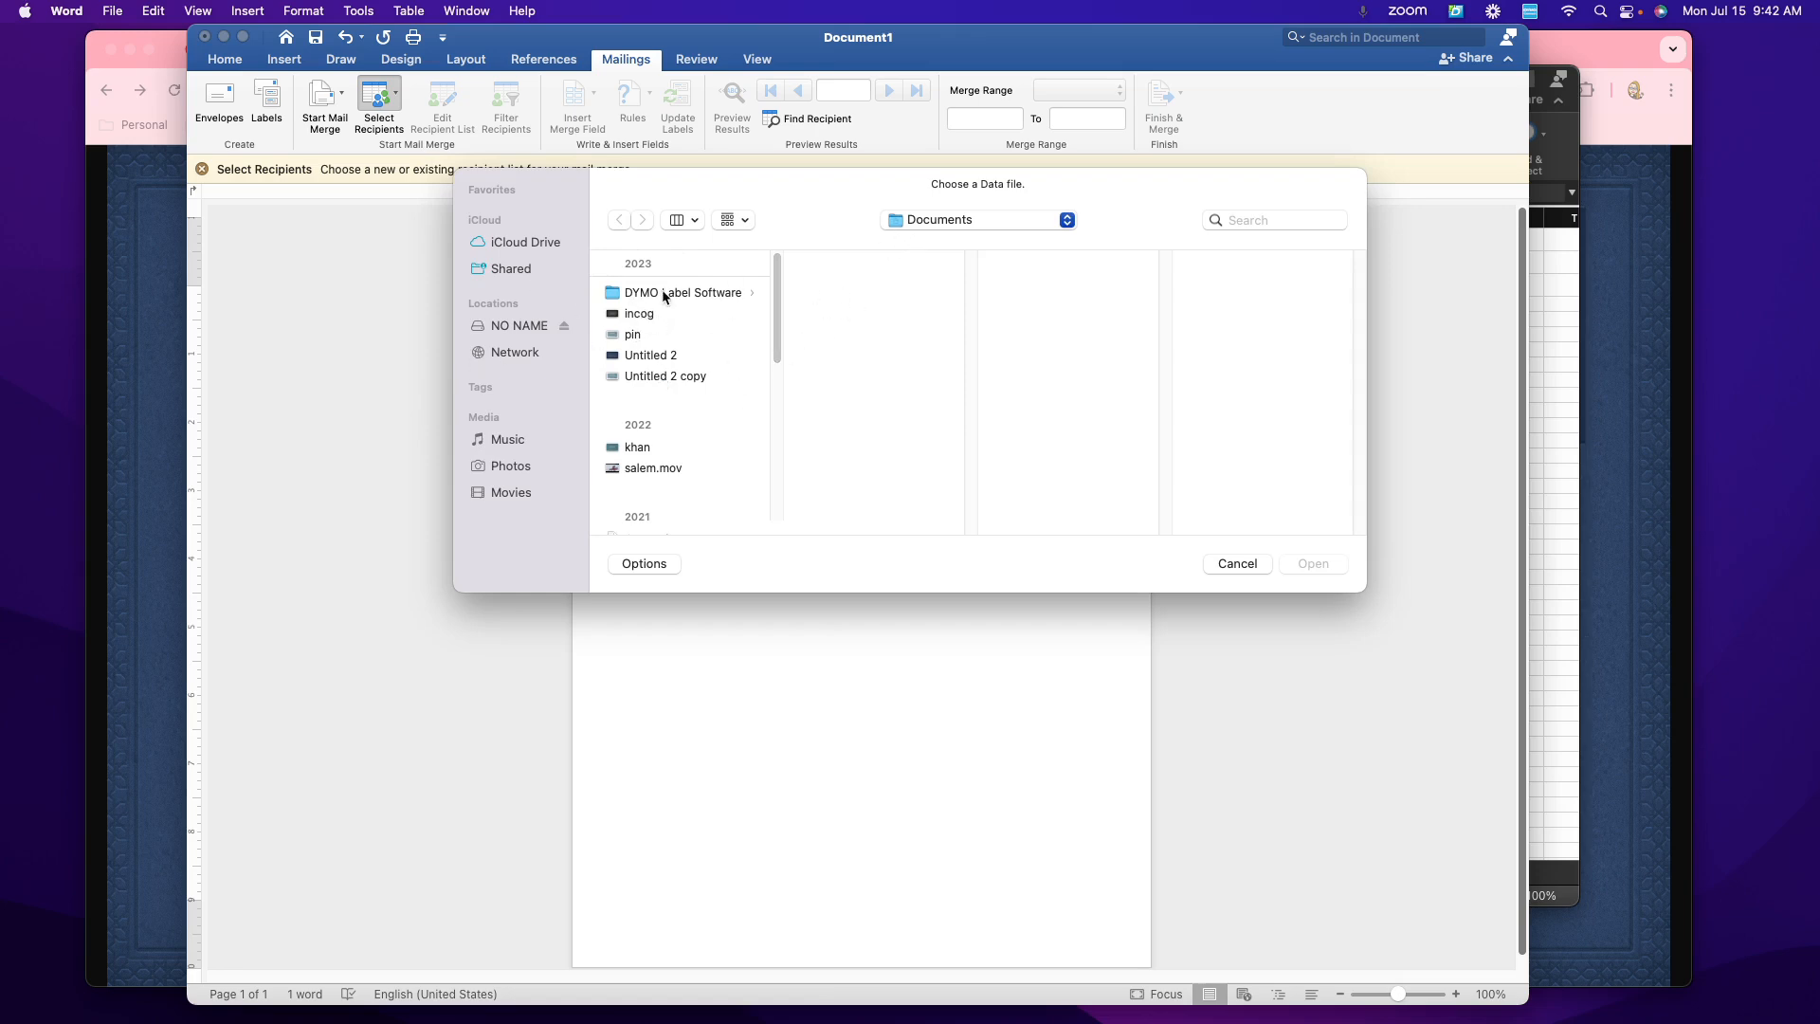
left_click(929, 222)
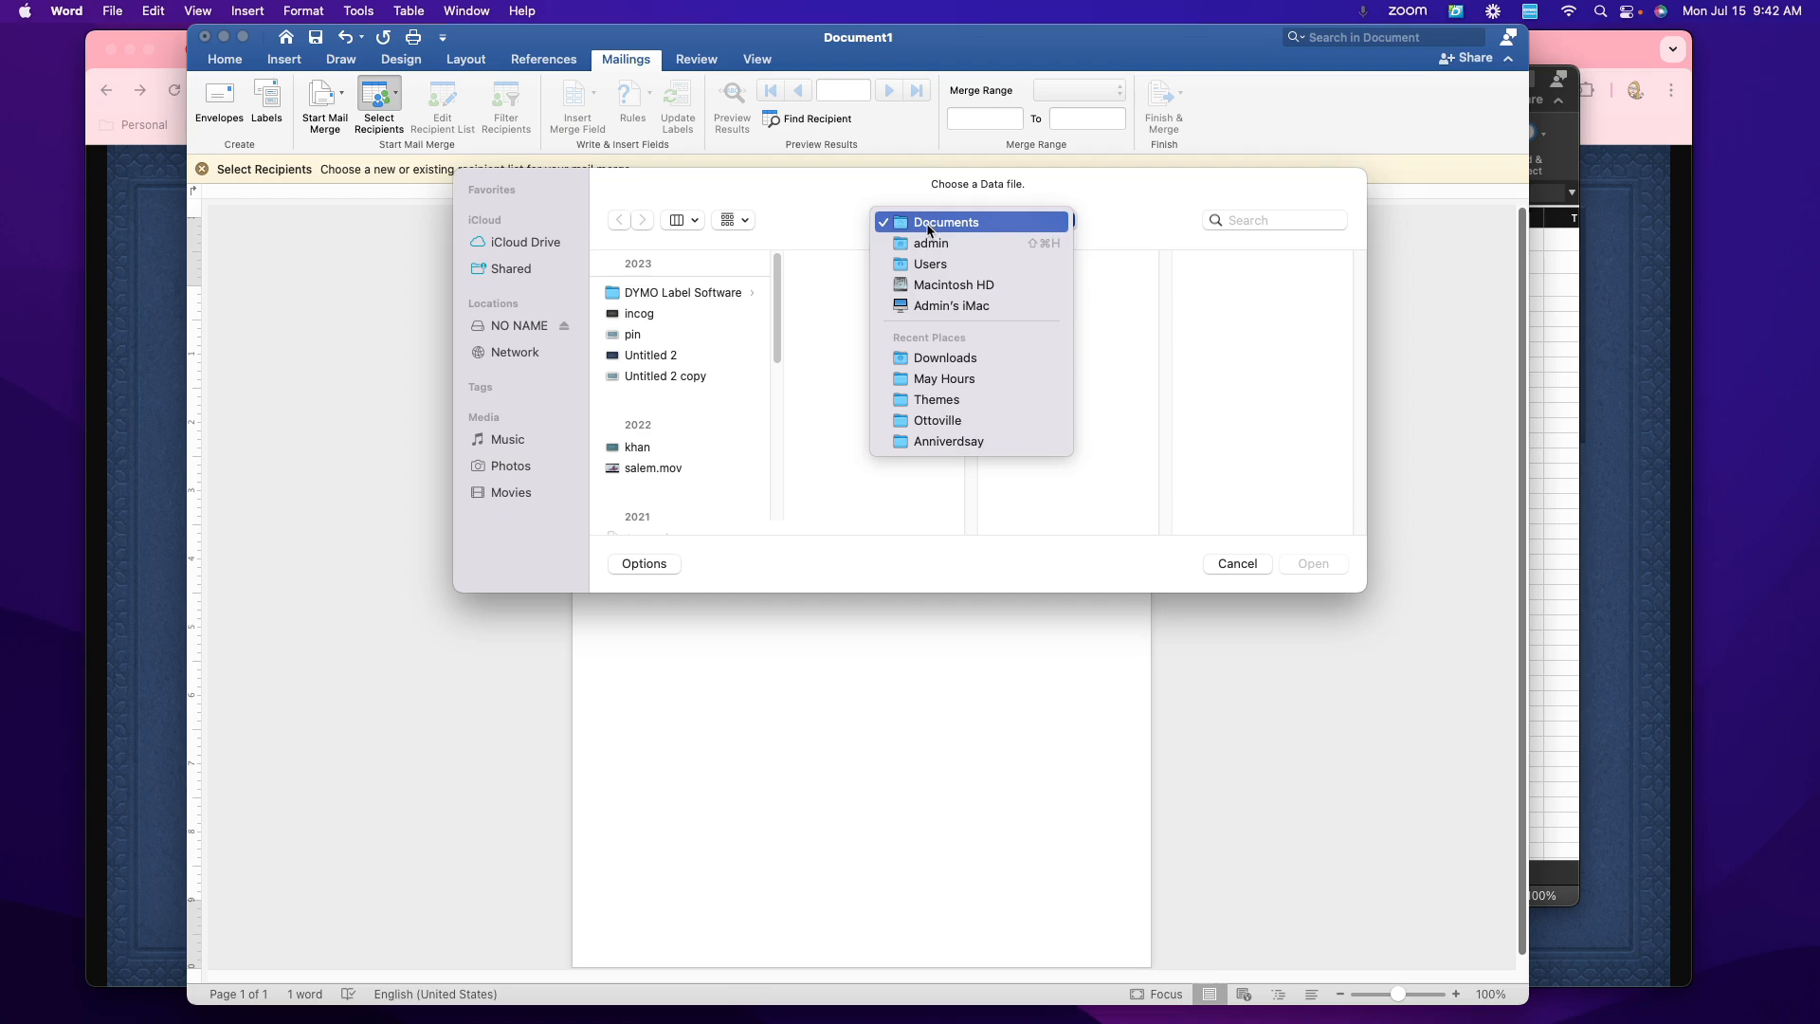
left_click(925, 244)
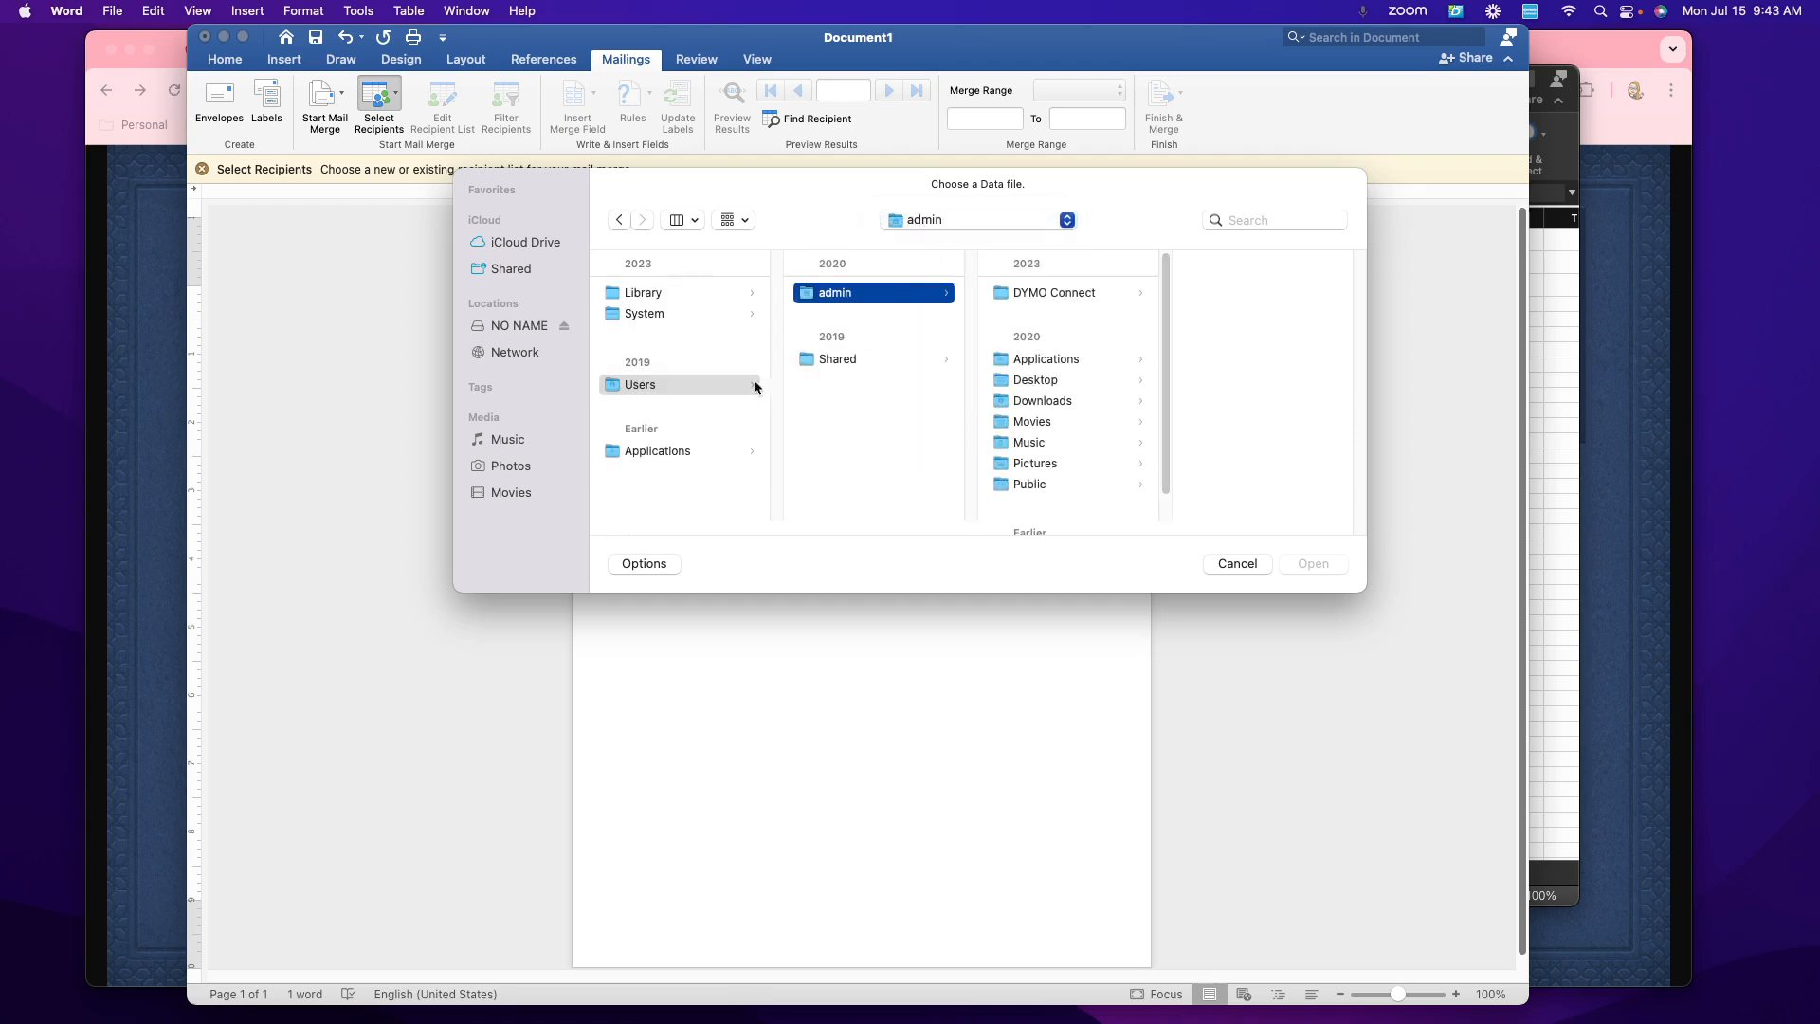
left_click(1032, 381)
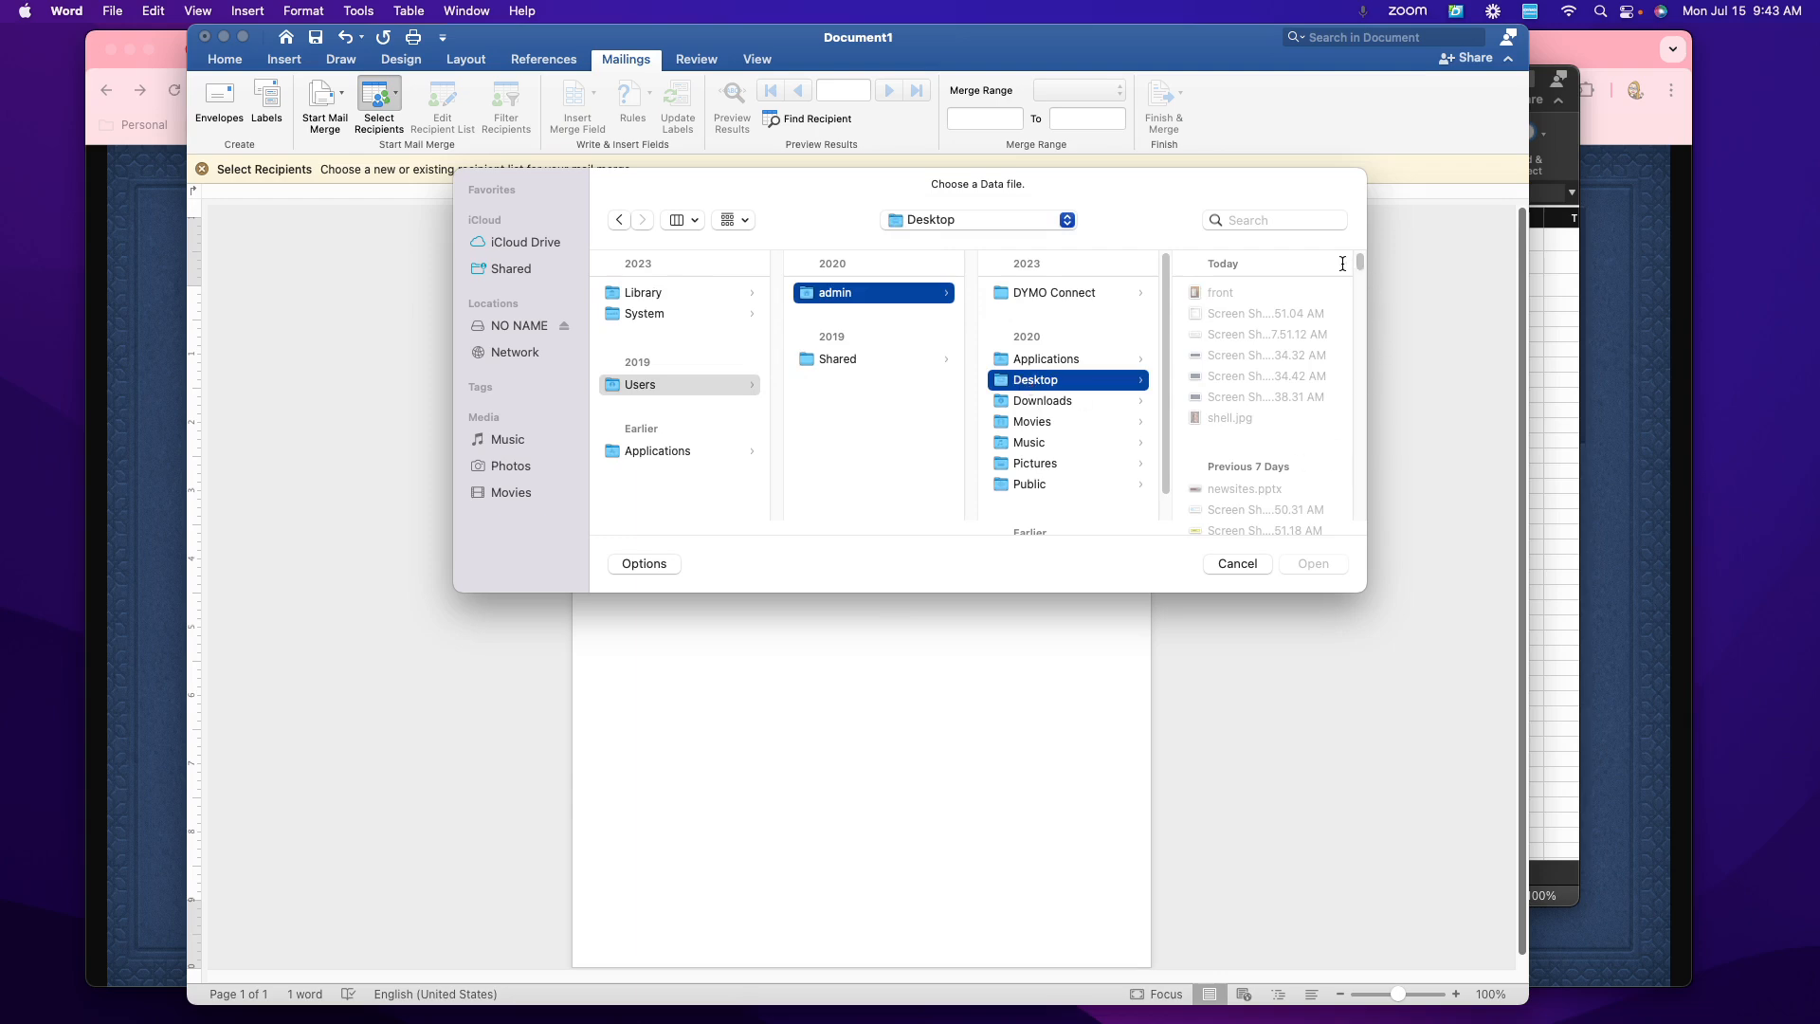
scroll(1360, 263, "down", 10)
scroll(1360, 262, "up", 10)
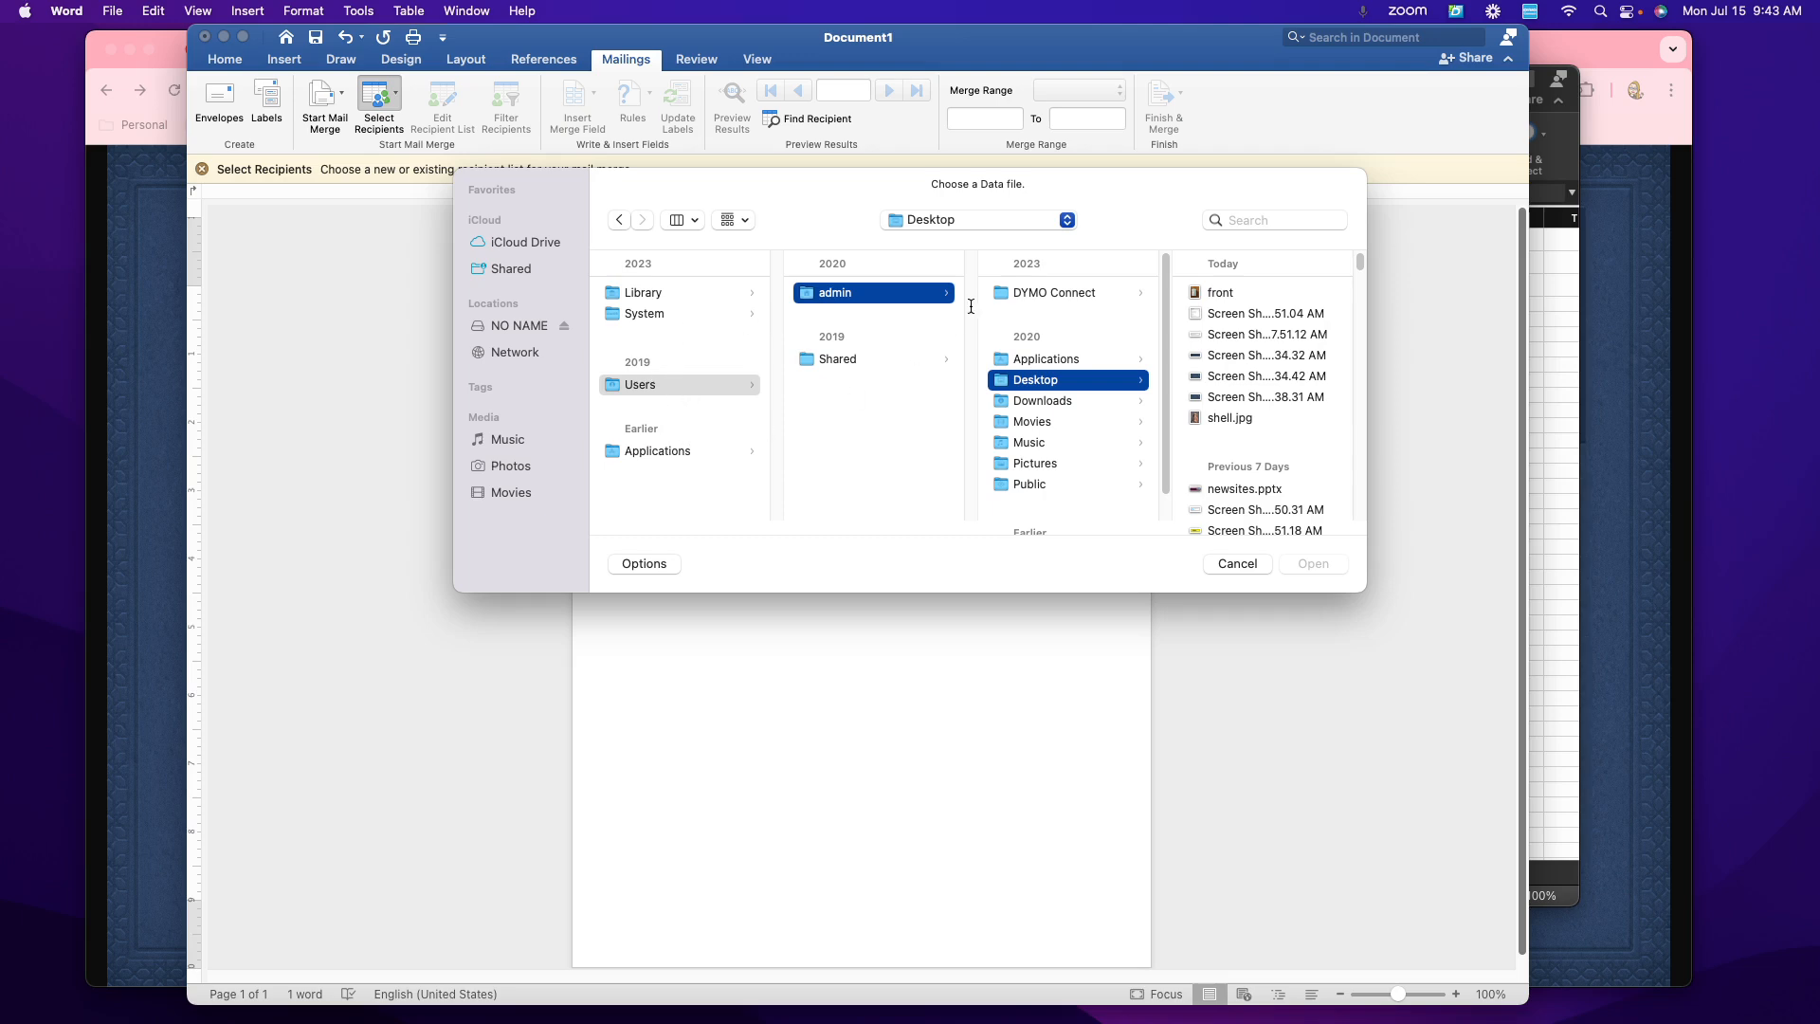
left_click(1040, 400)
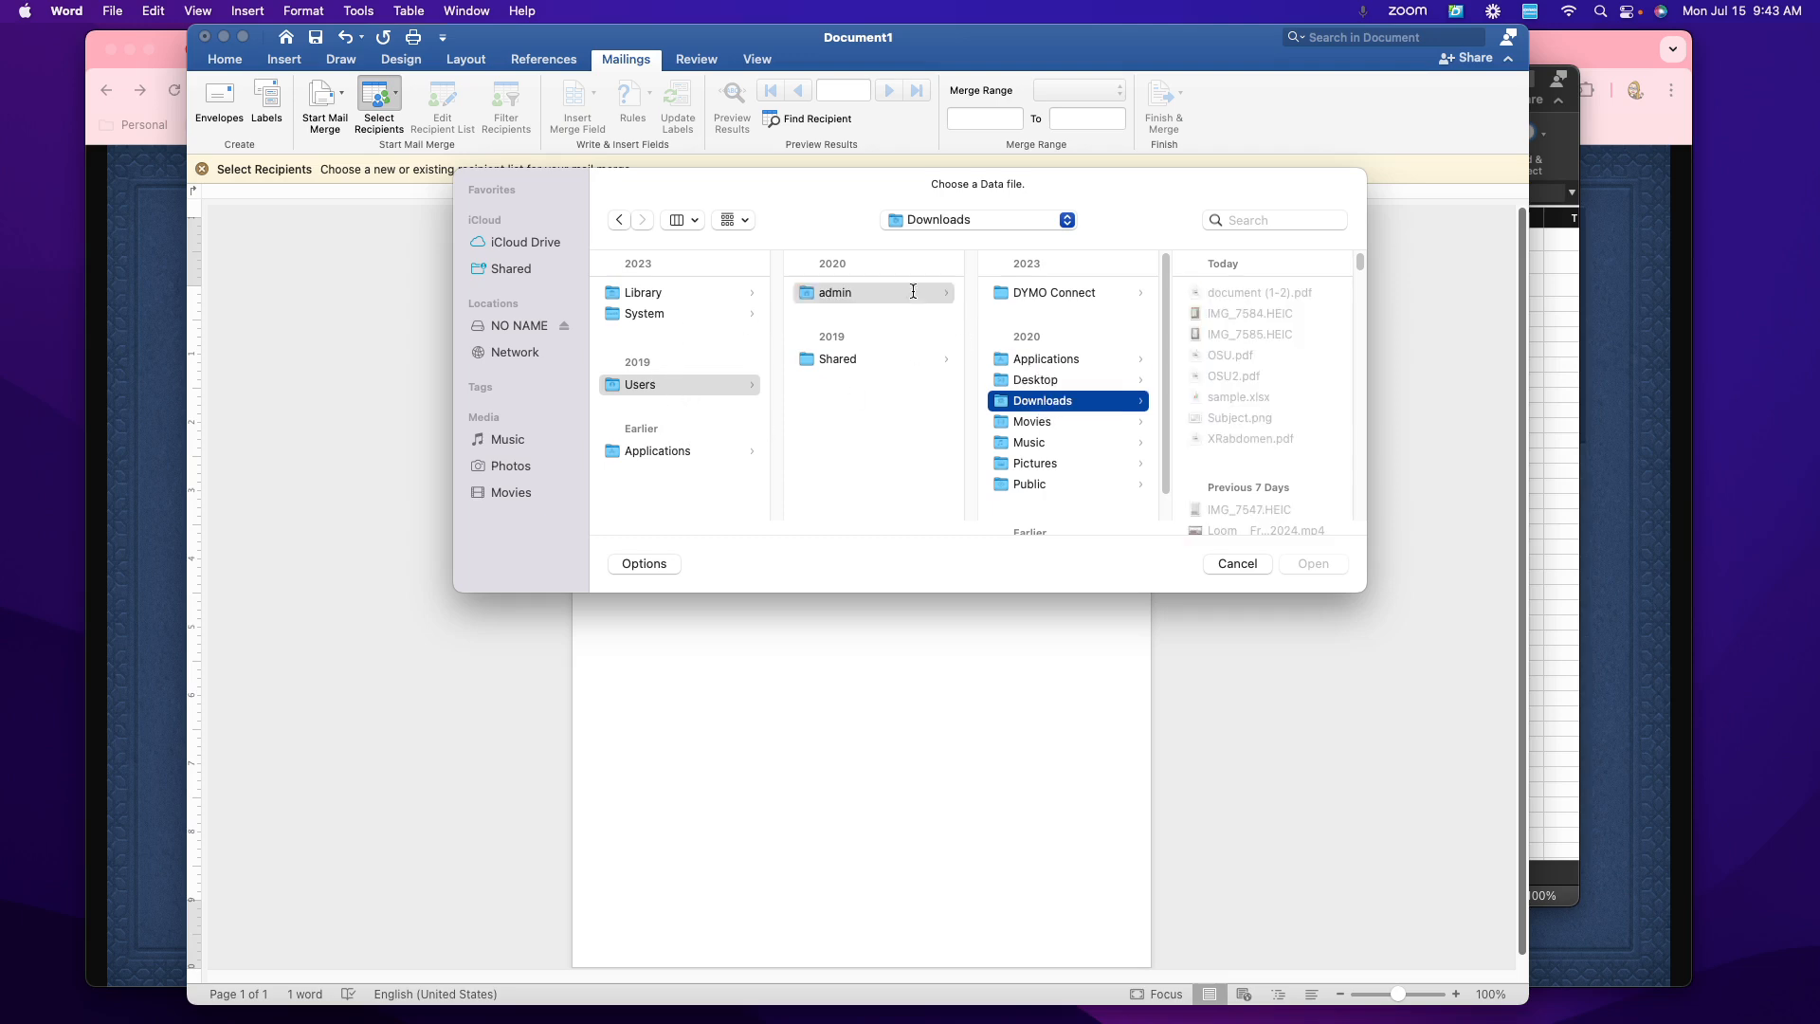
left_click(1240, 400)
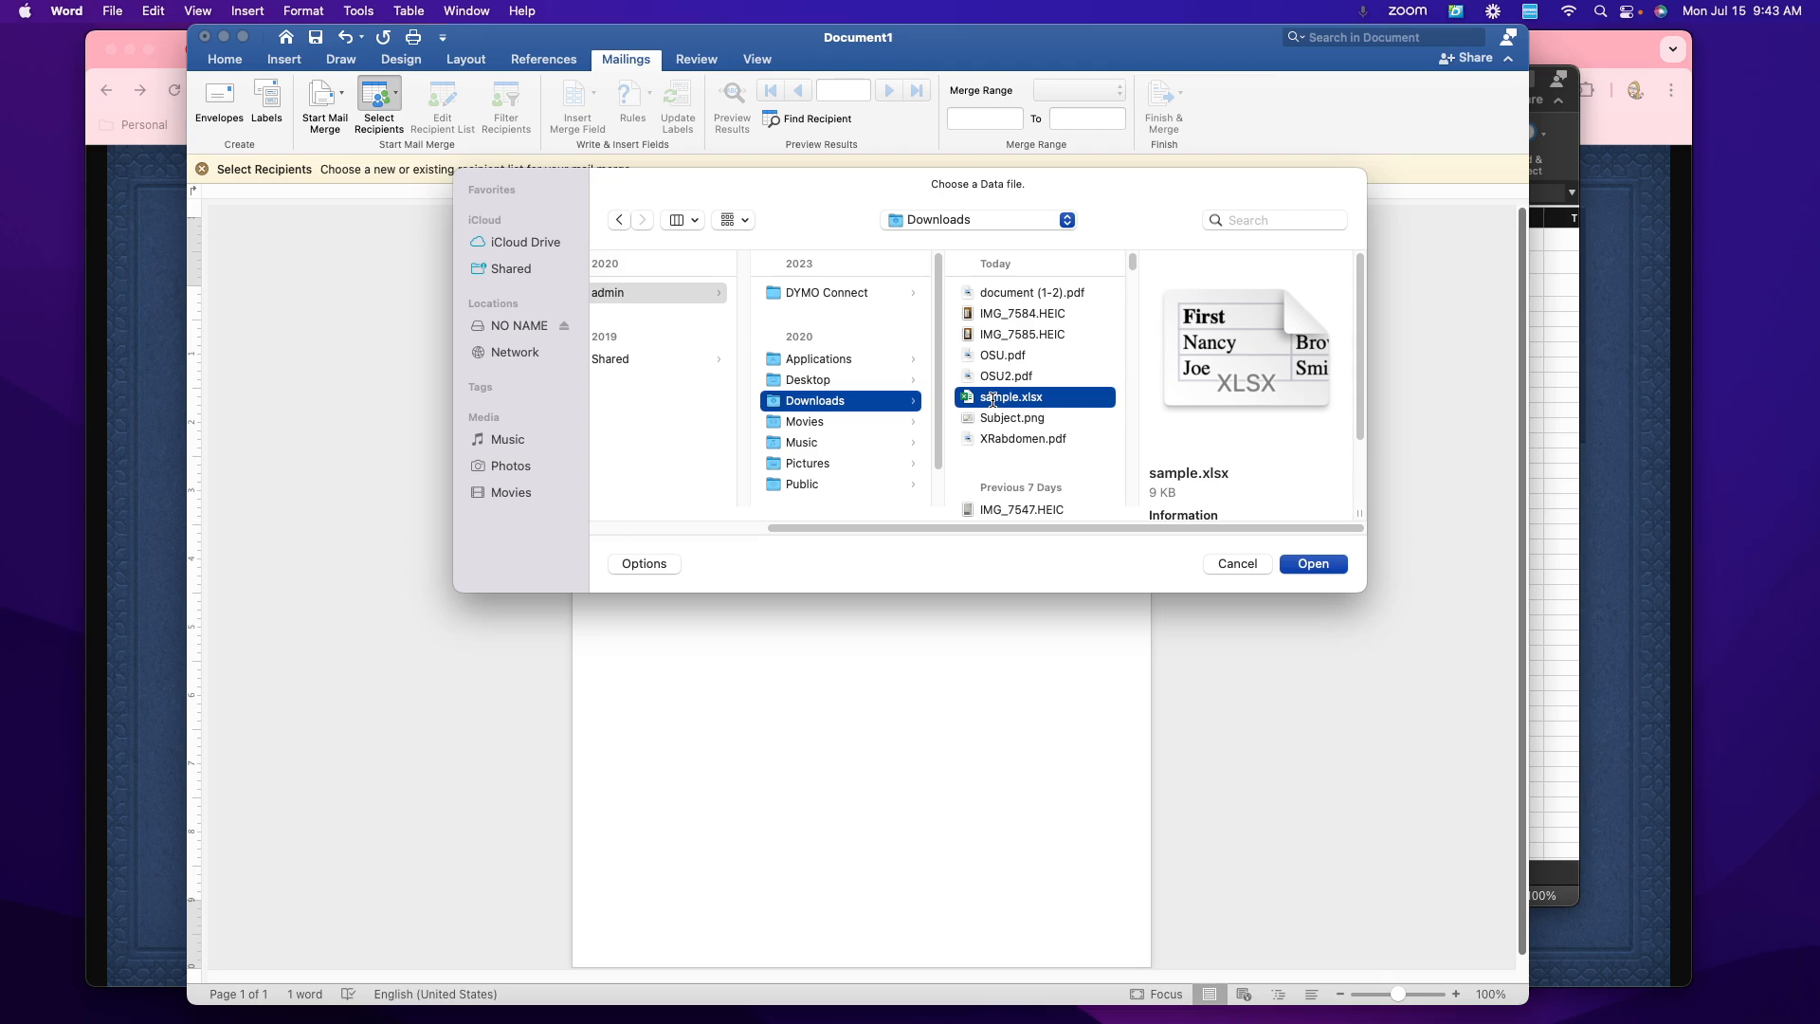
left_click(1328, 567)
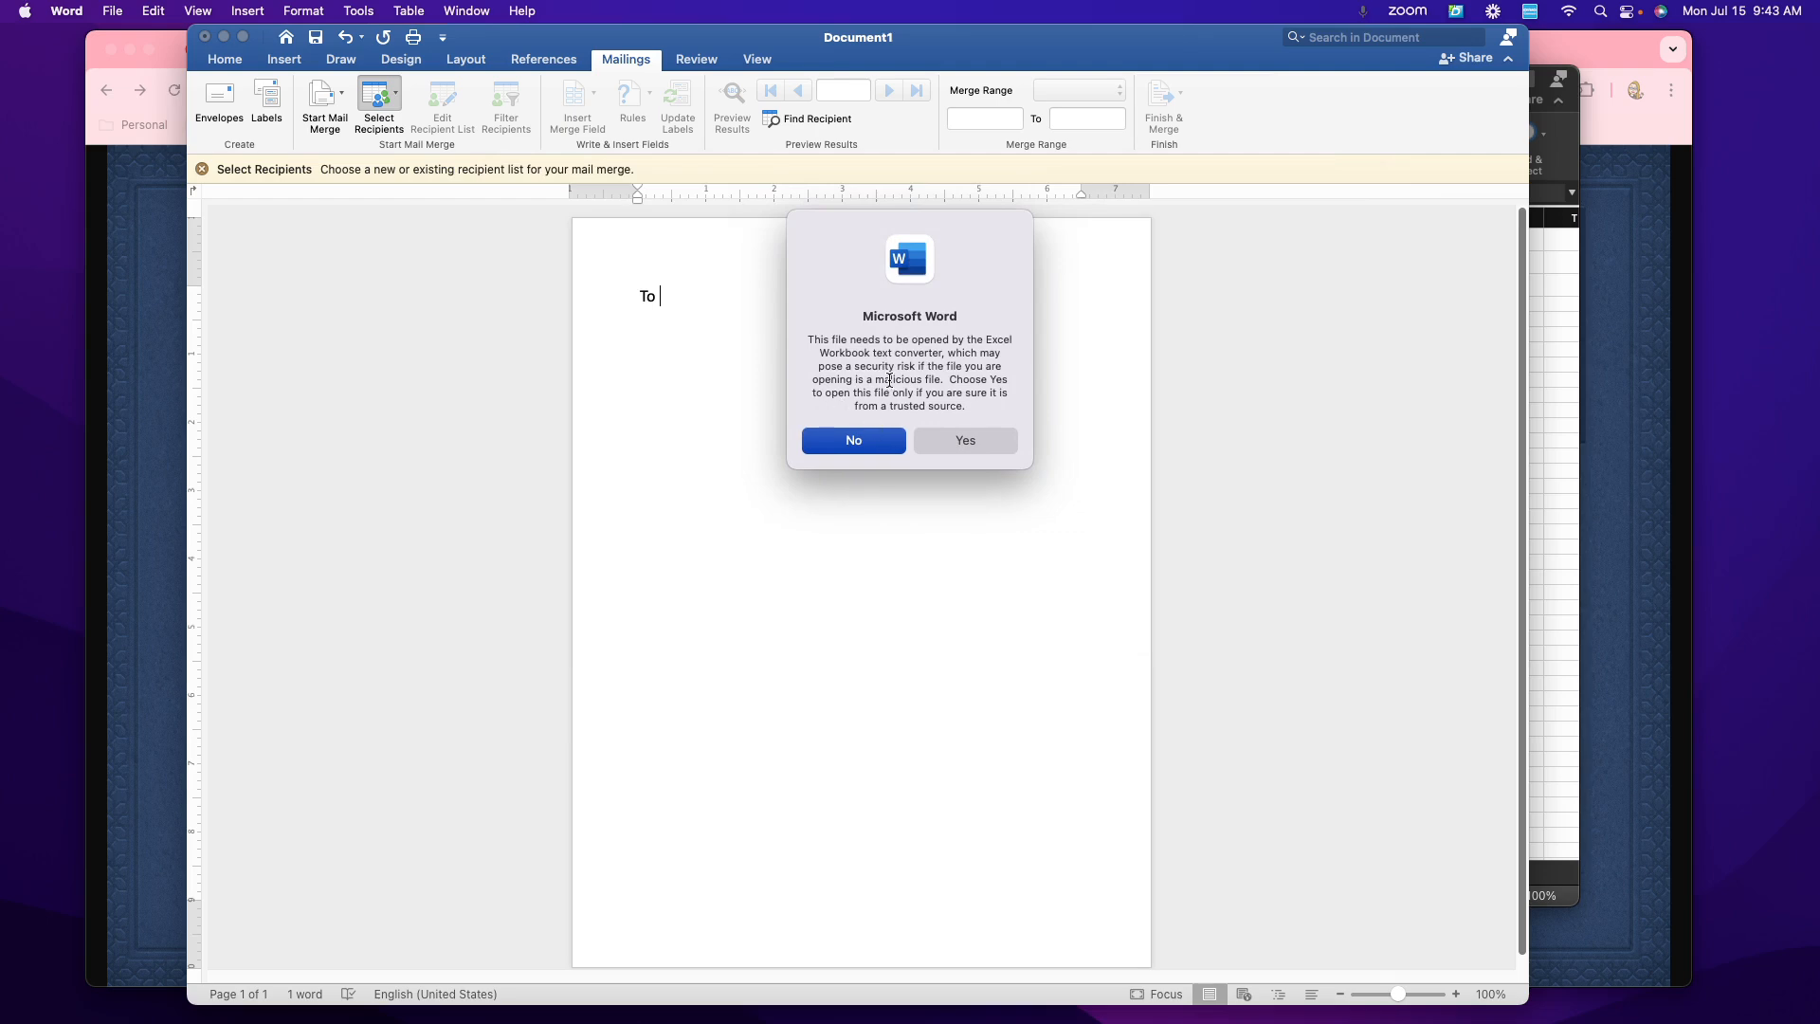
left_click(990, 444)
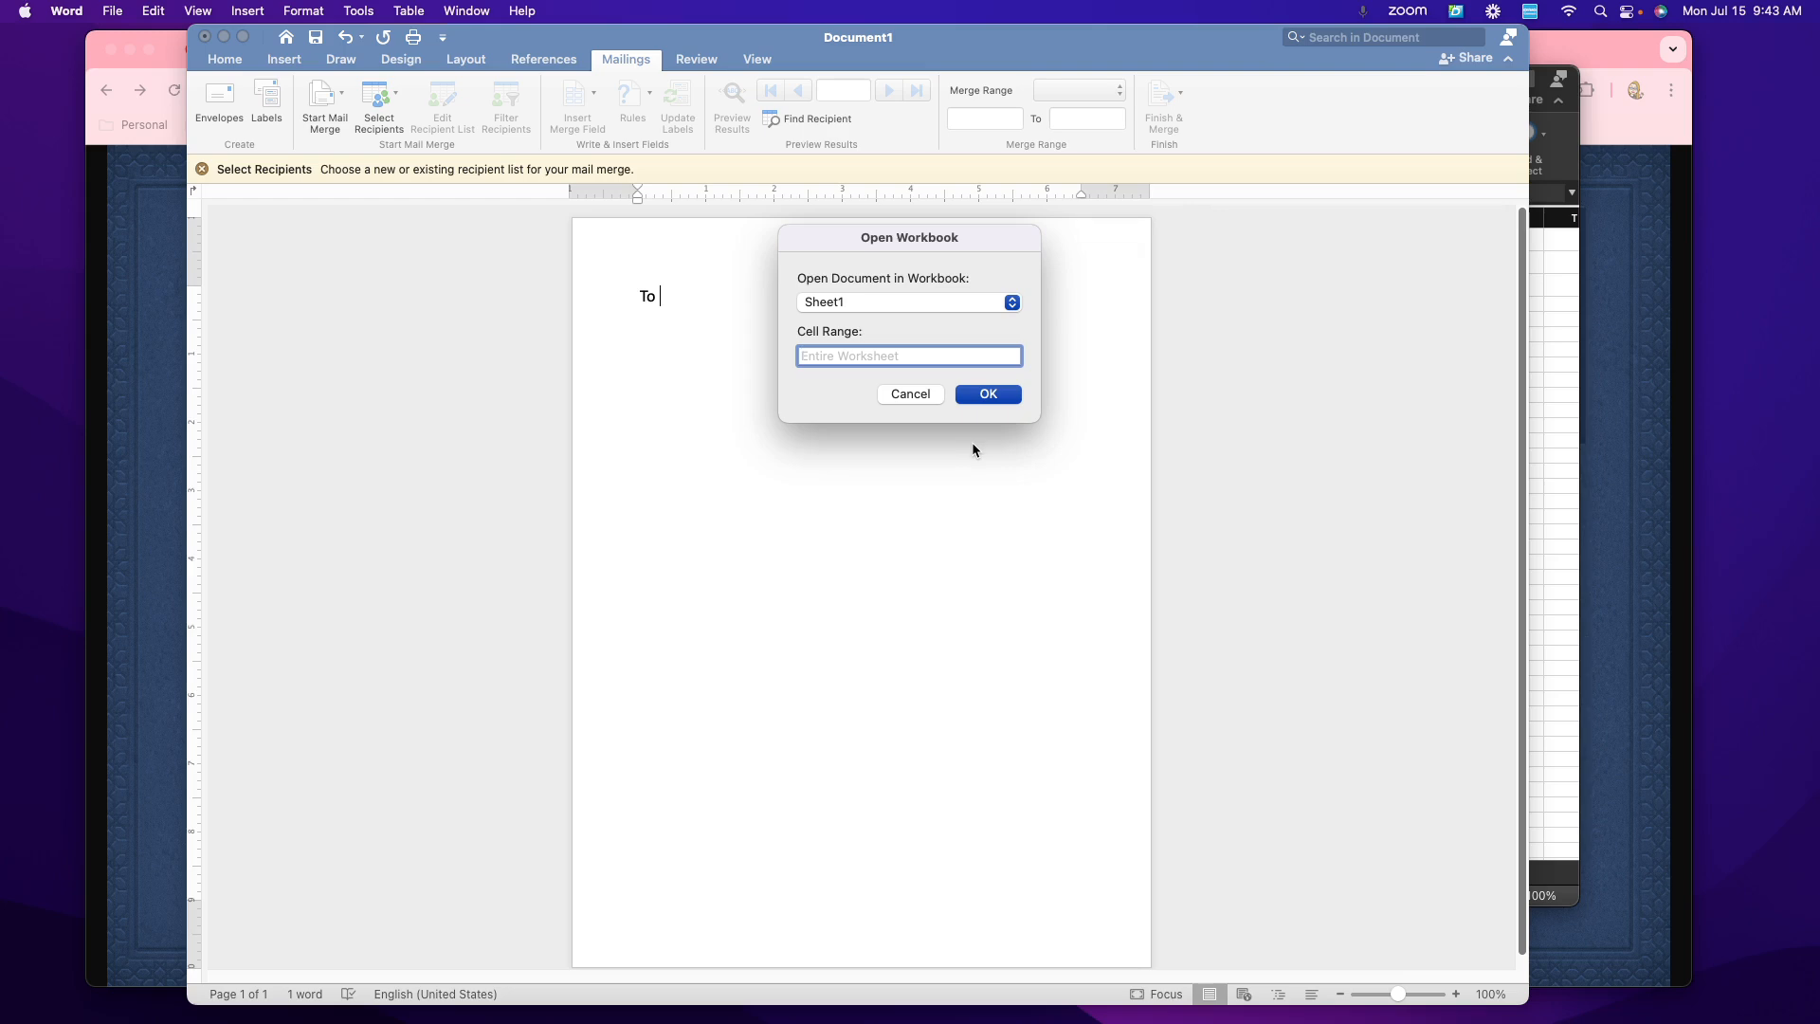
left_click(1014, 396)
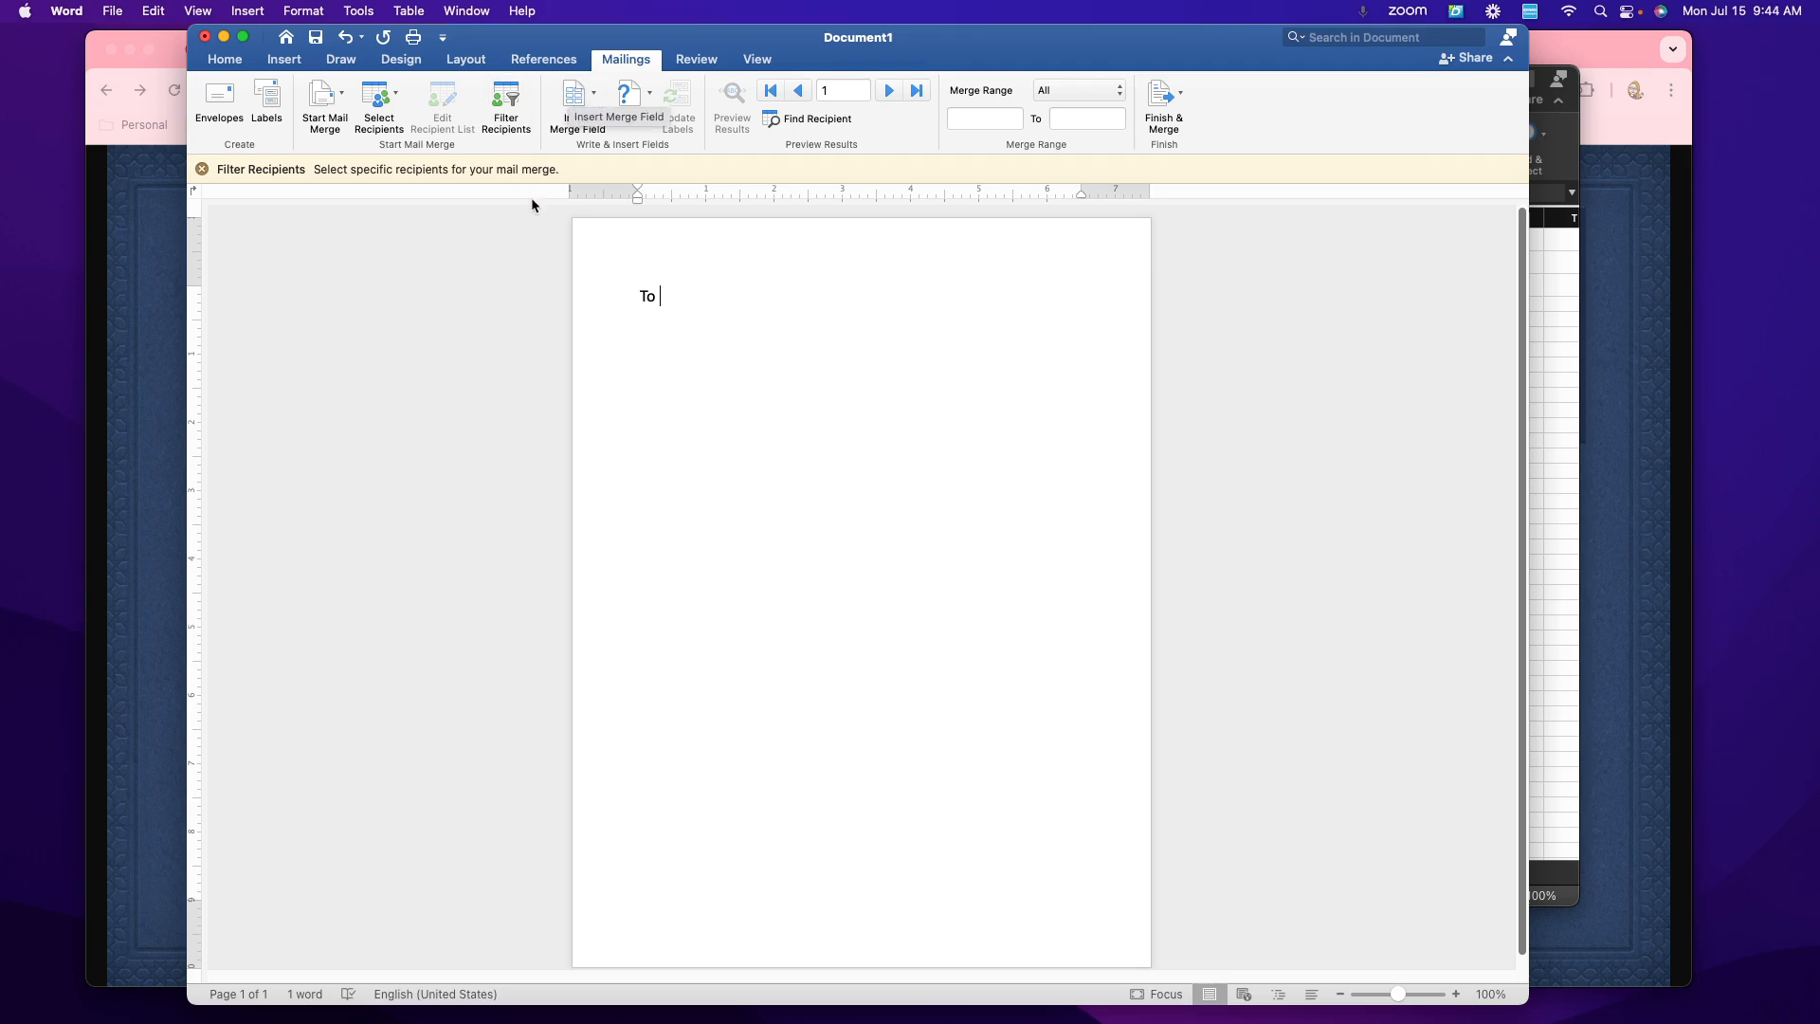
left_click(580, 101)
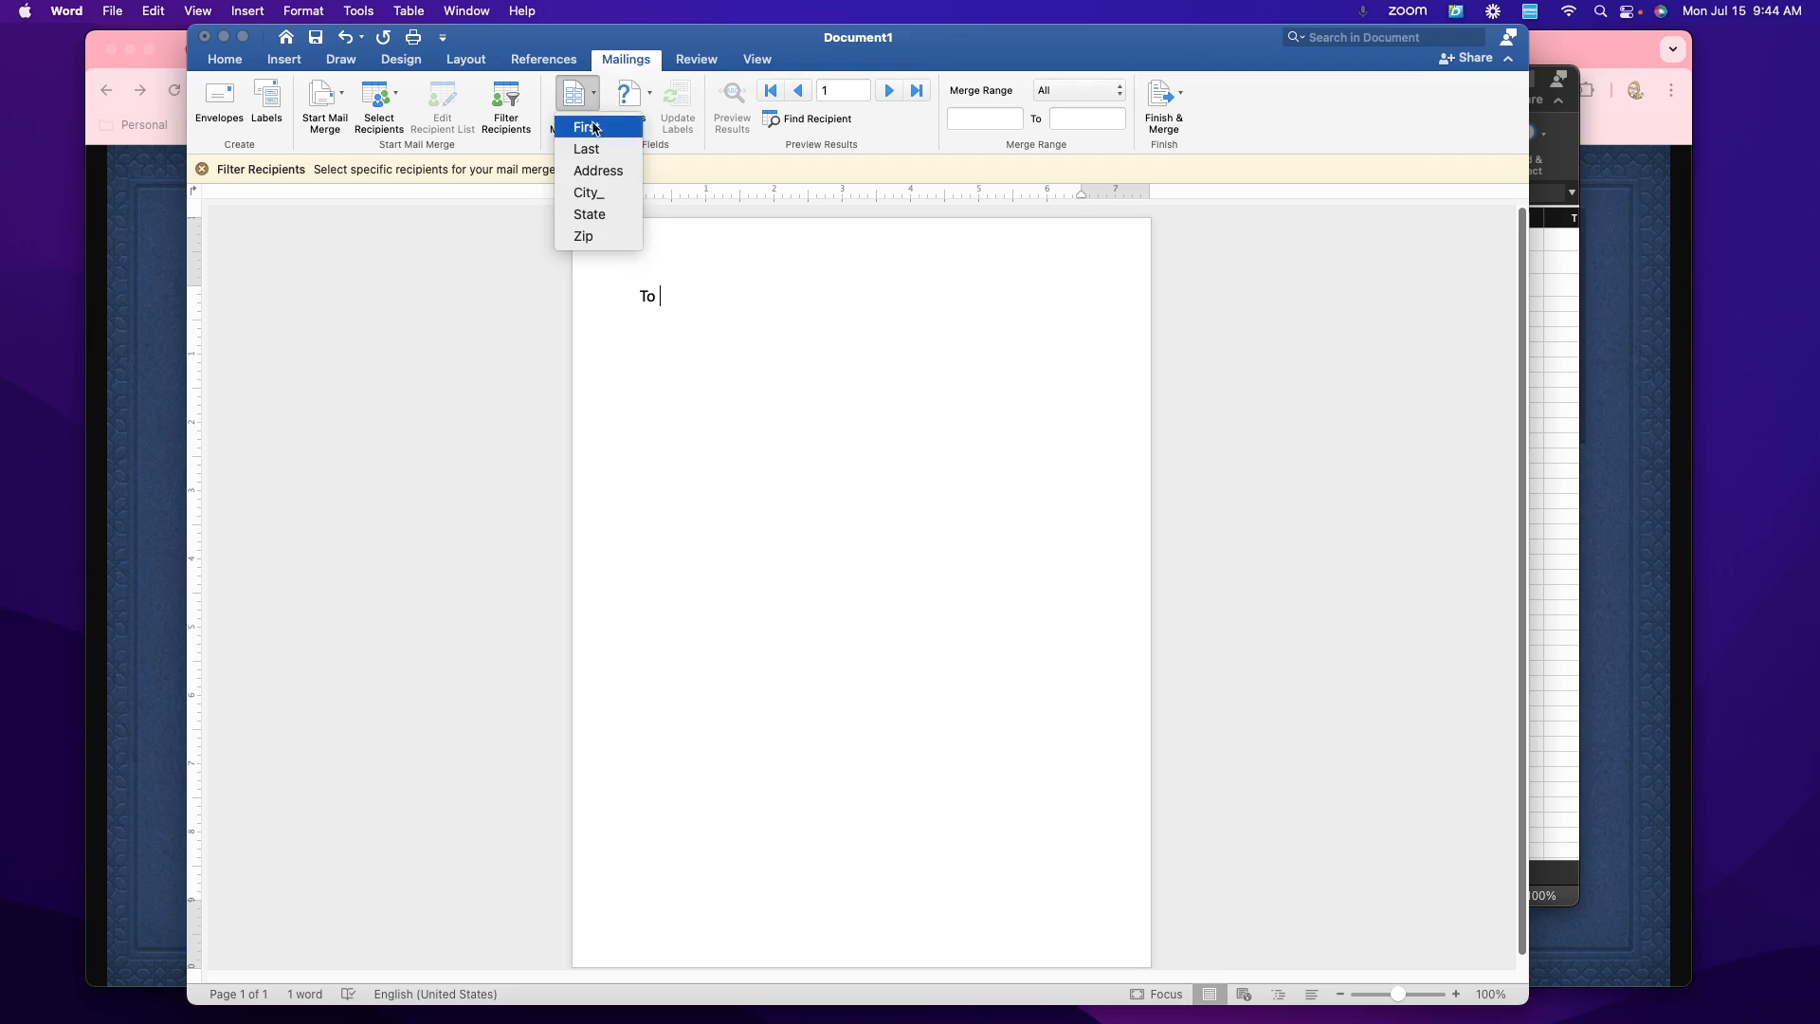
left_click(594, 128)
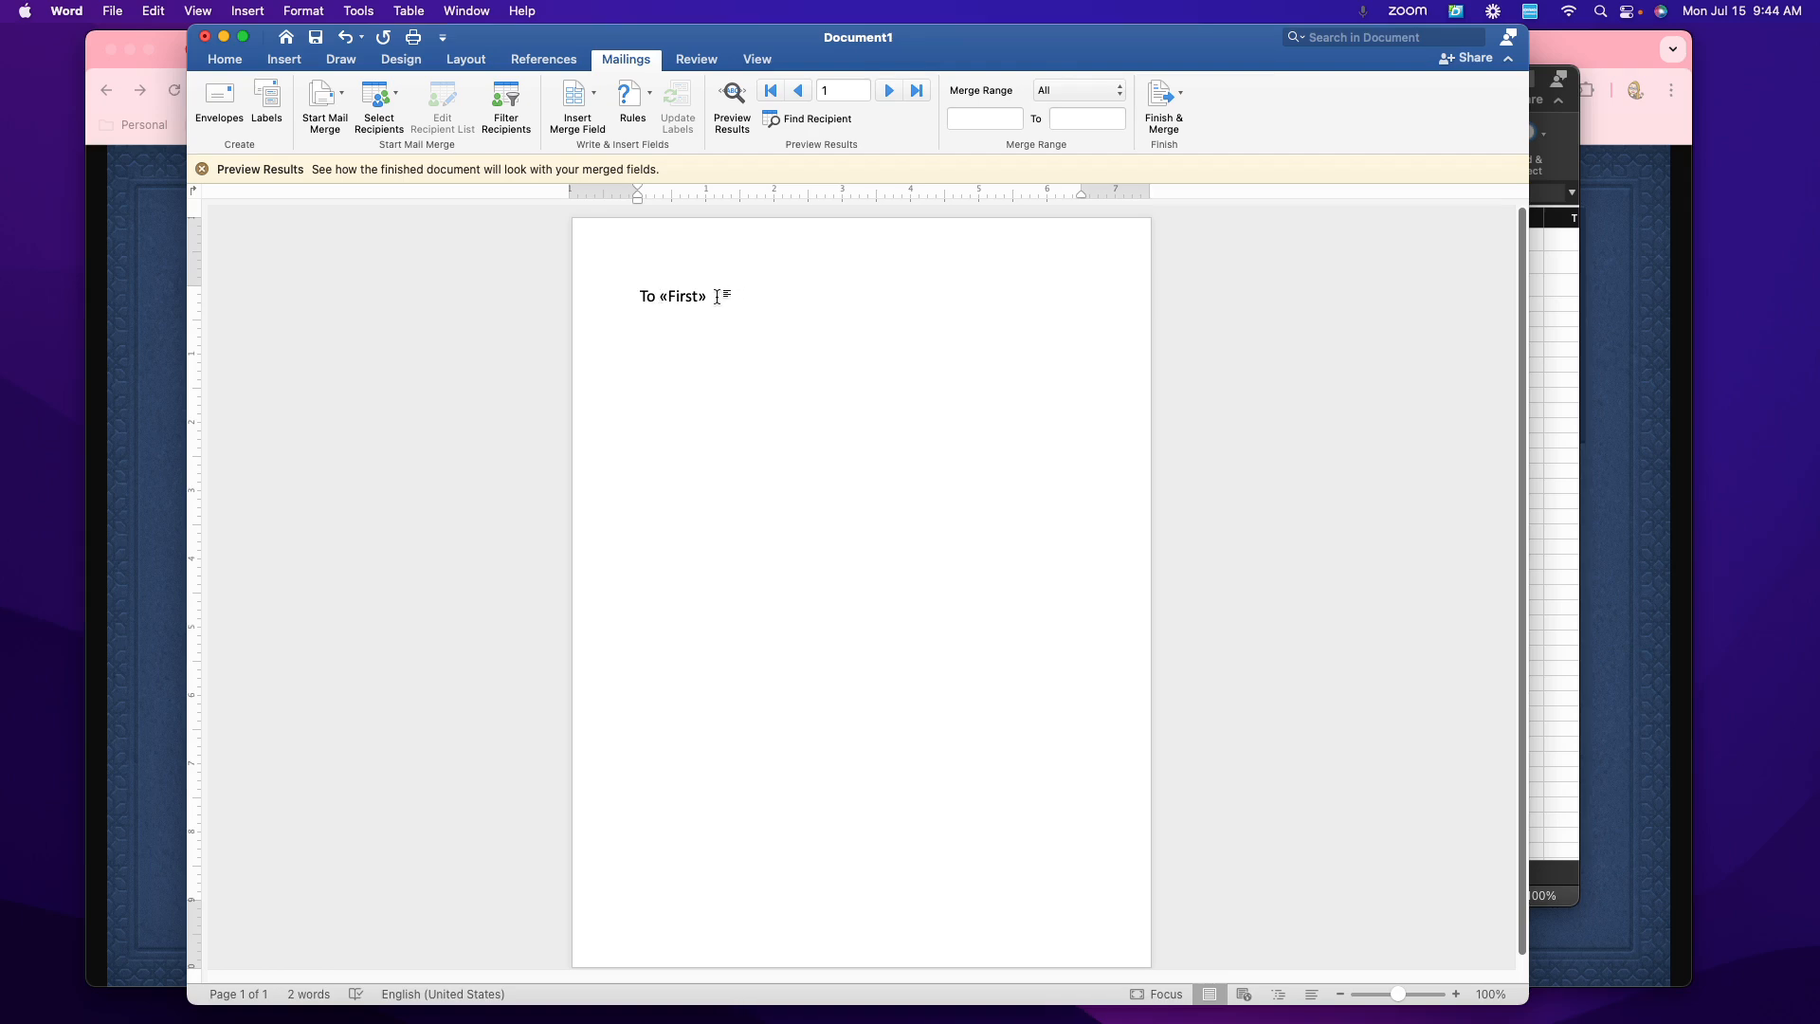
left_click_drag(720, 299, 661, 298)
key("BackSpace")
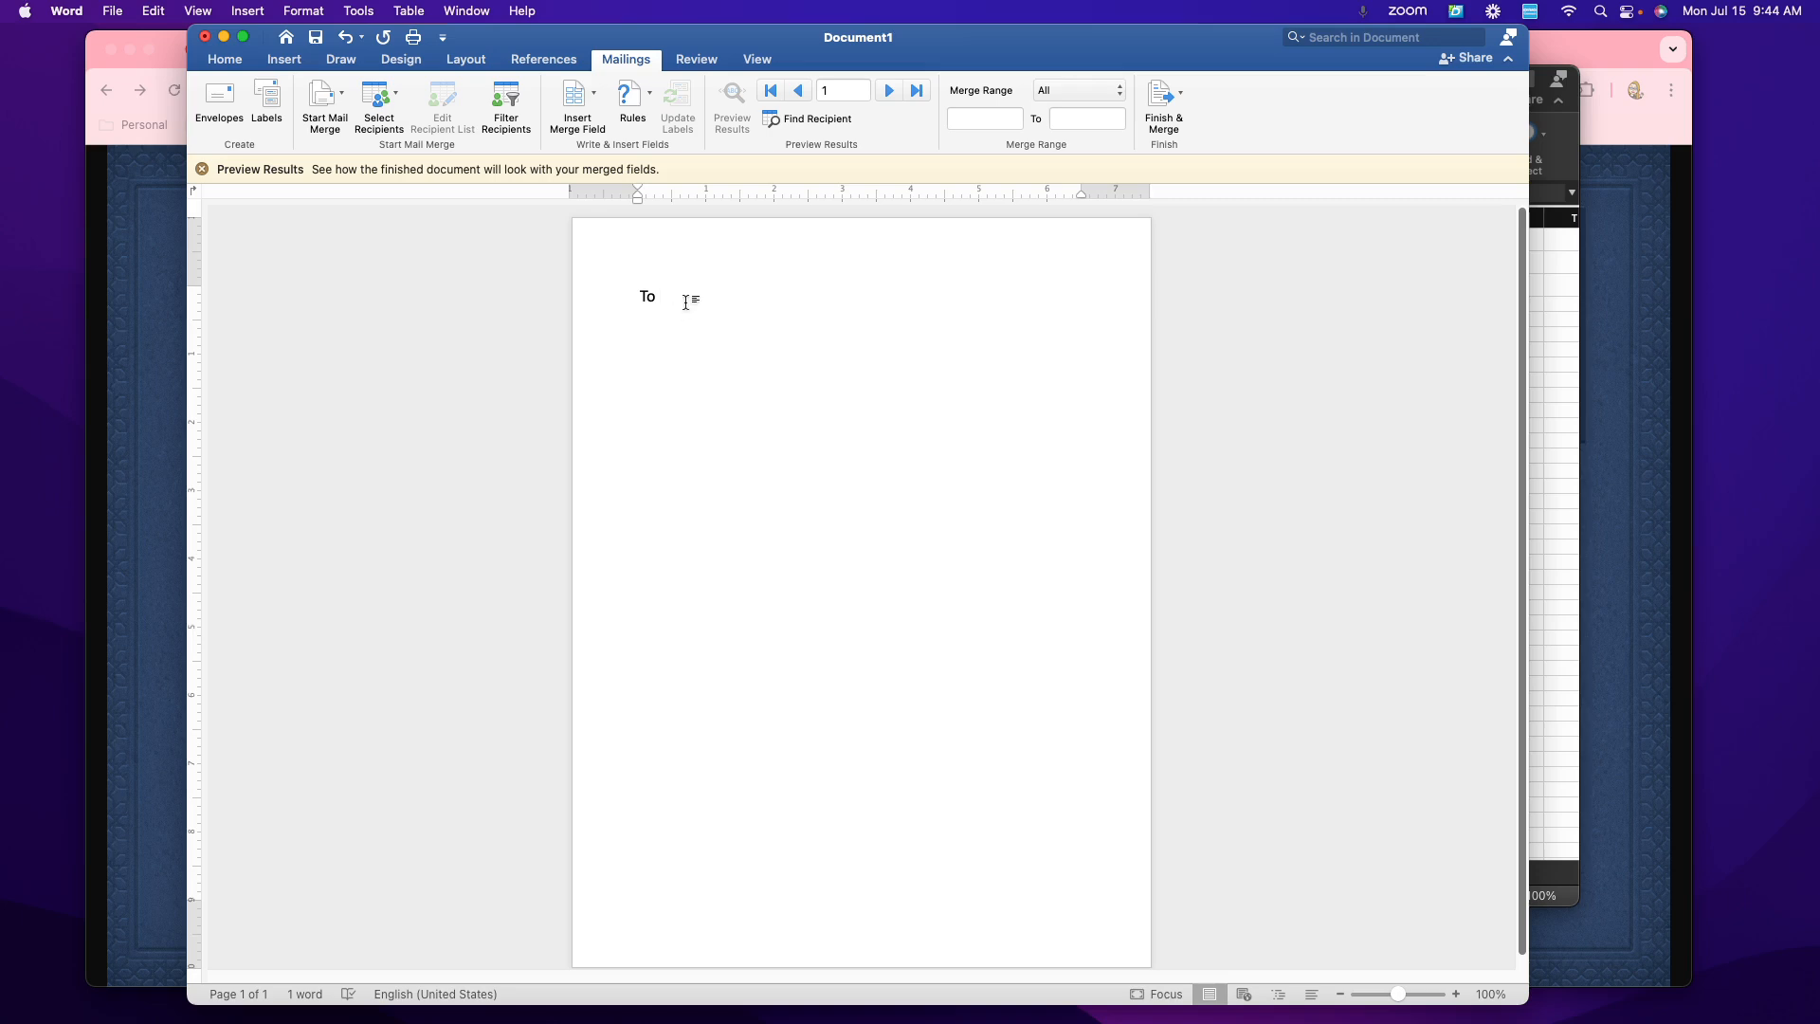
Step: Insert the First merge field after "To"
left_click(582, 106)
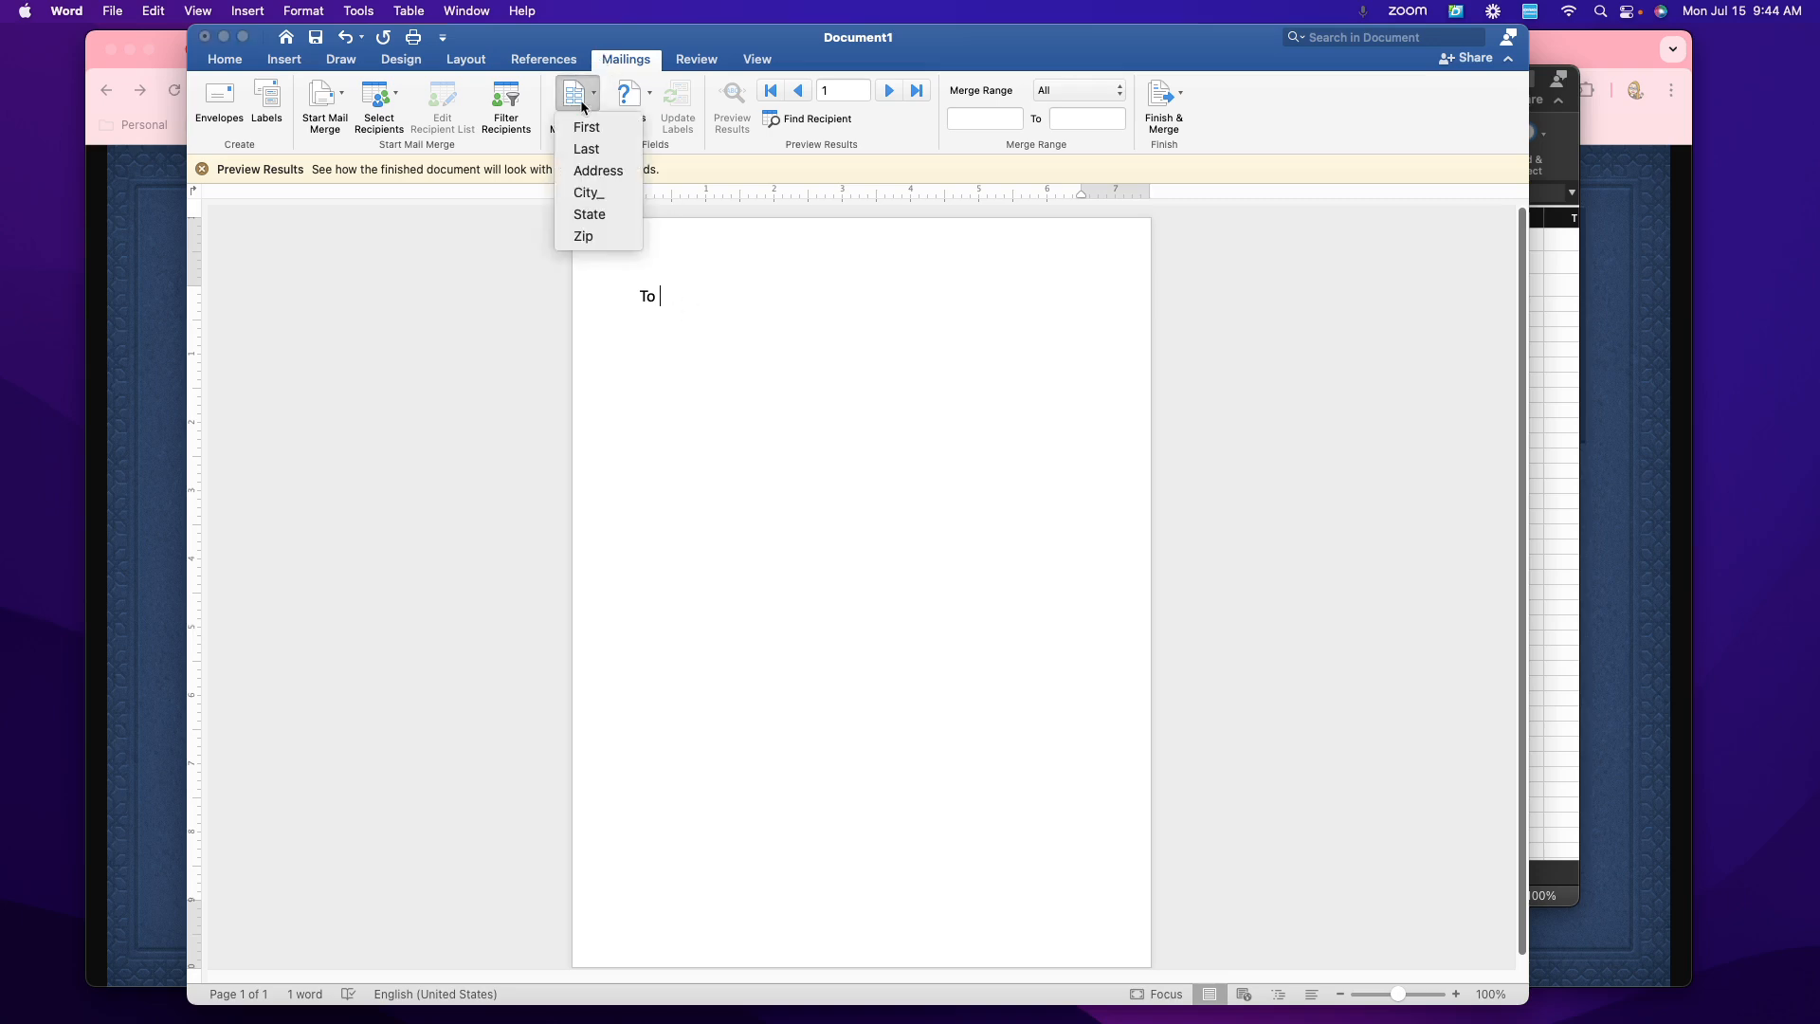
left_click(582, 126)
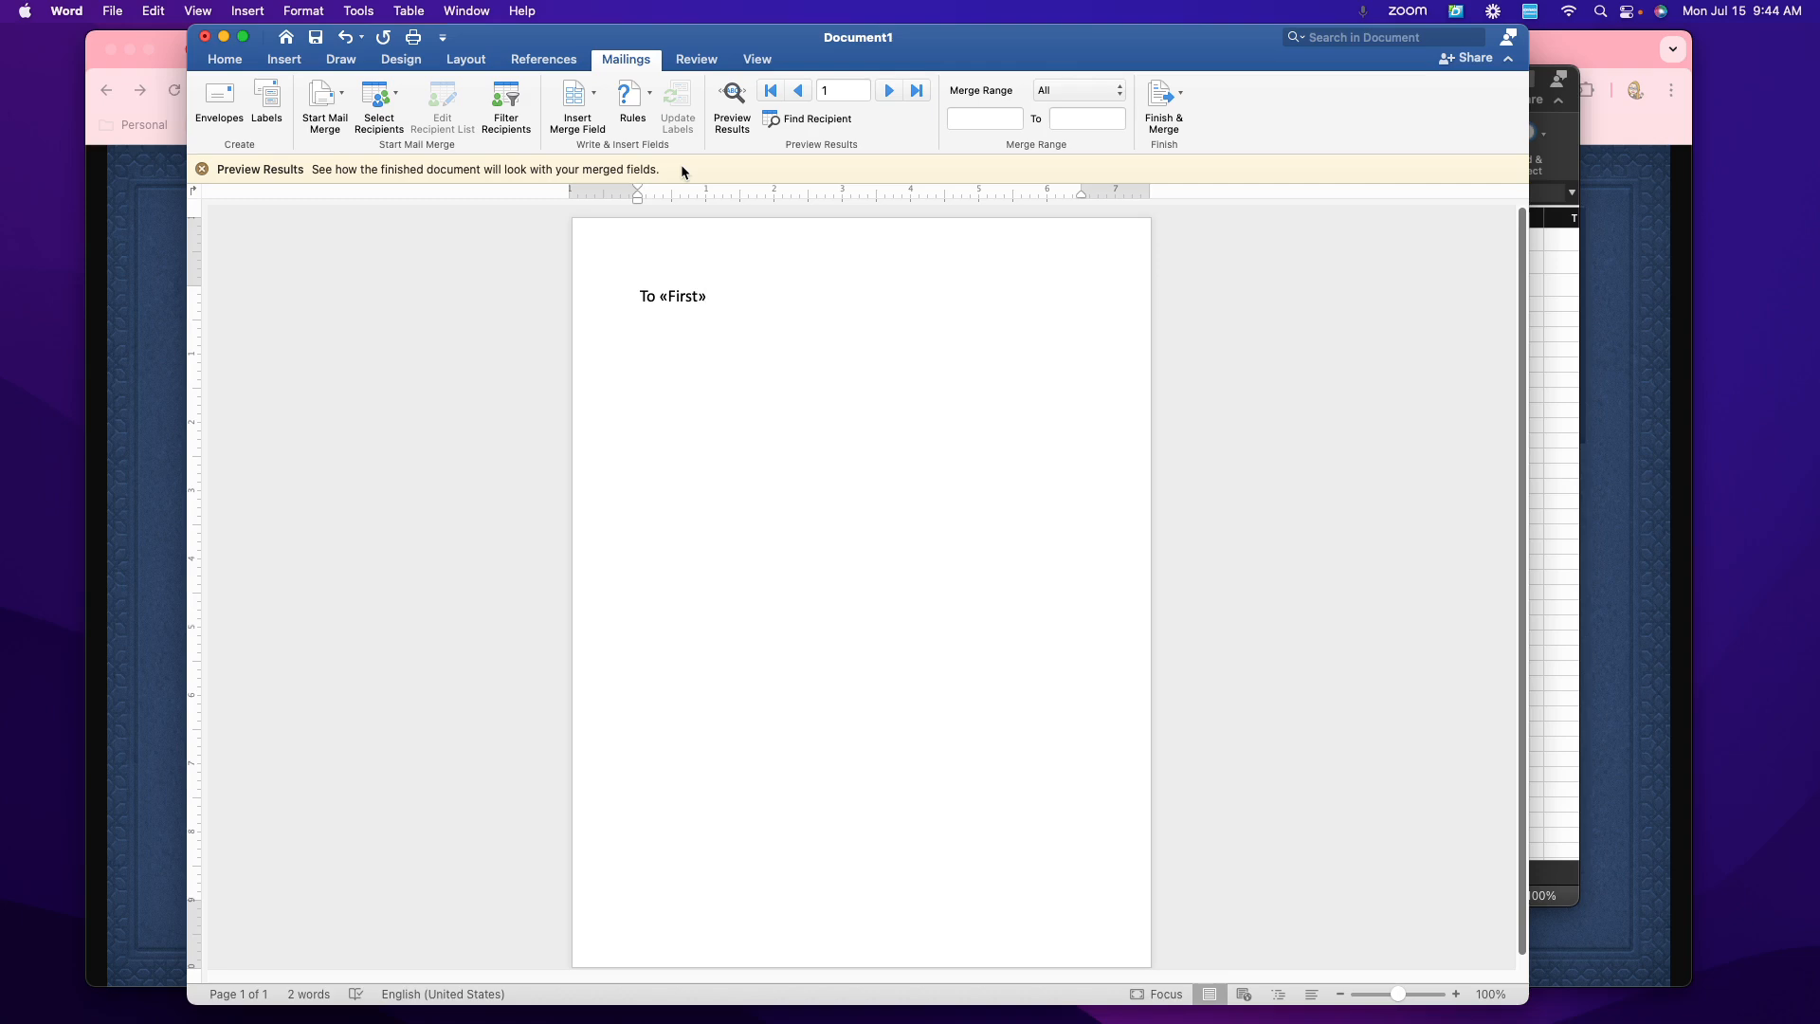
Step: Check the column headings in the Excel sample sheet, return to Word and insert the Last merge field after First
left_click(1549, 305)
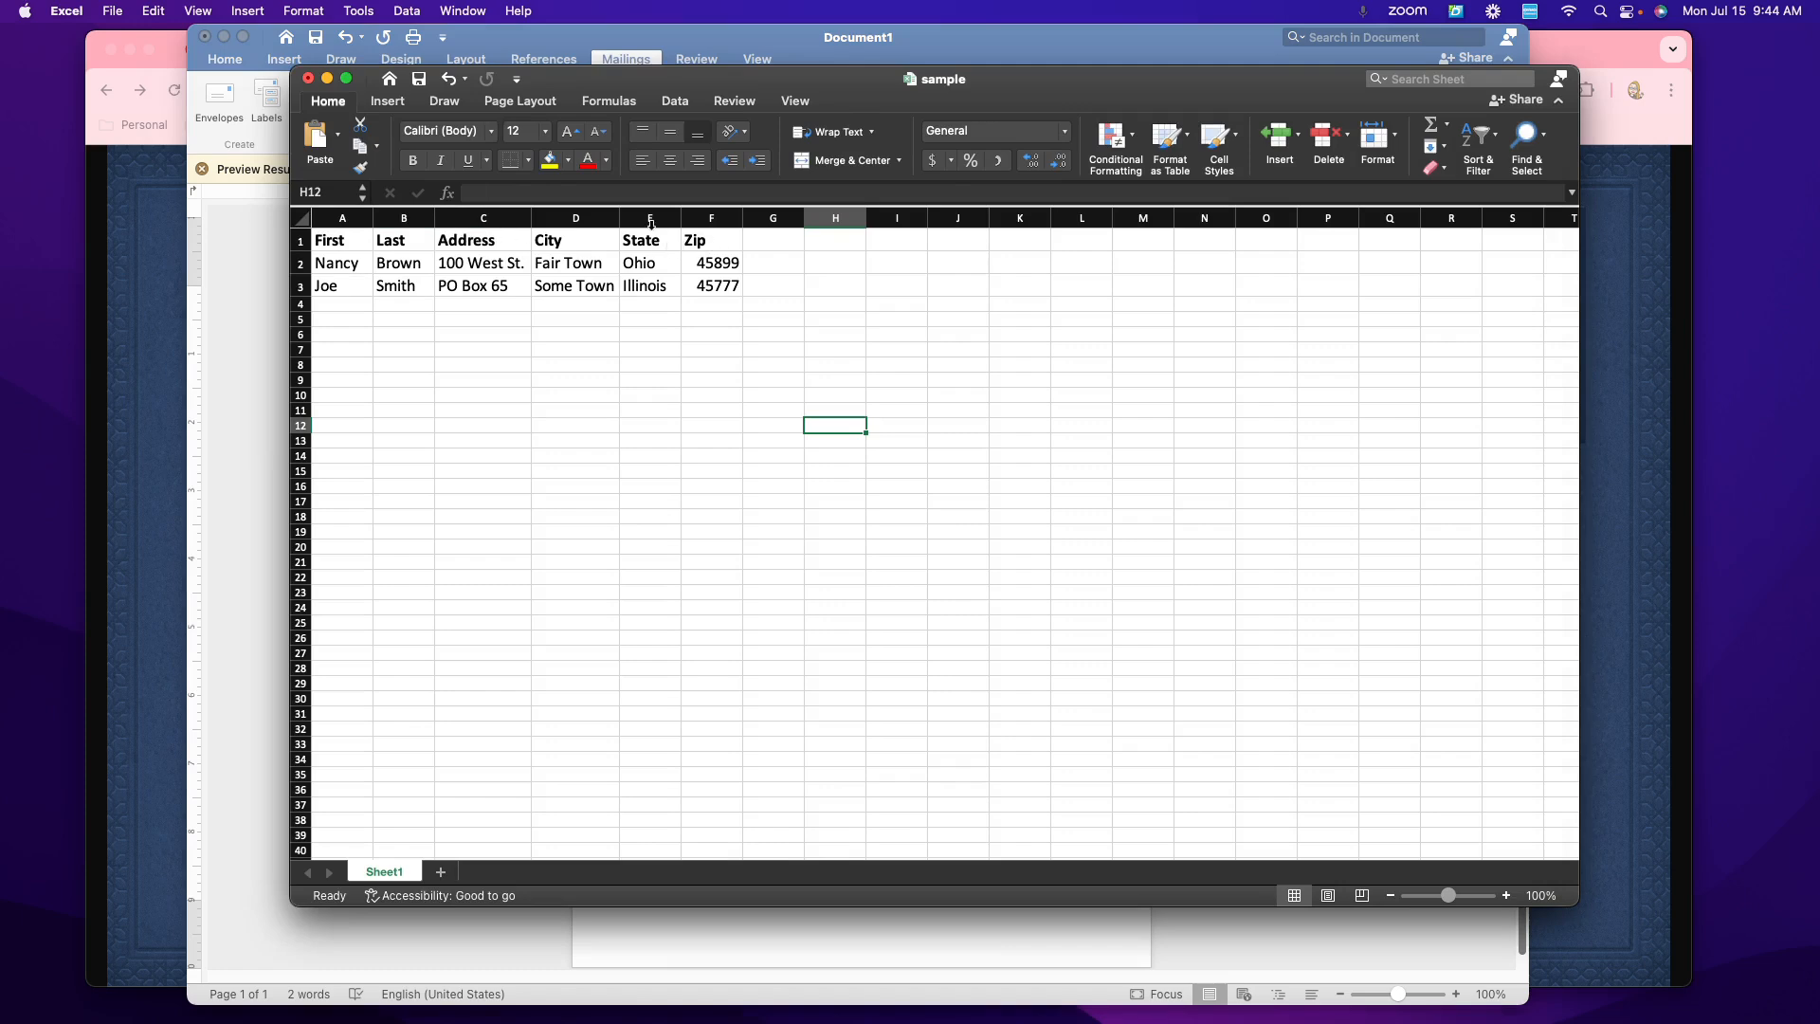
left_click(276, 270)
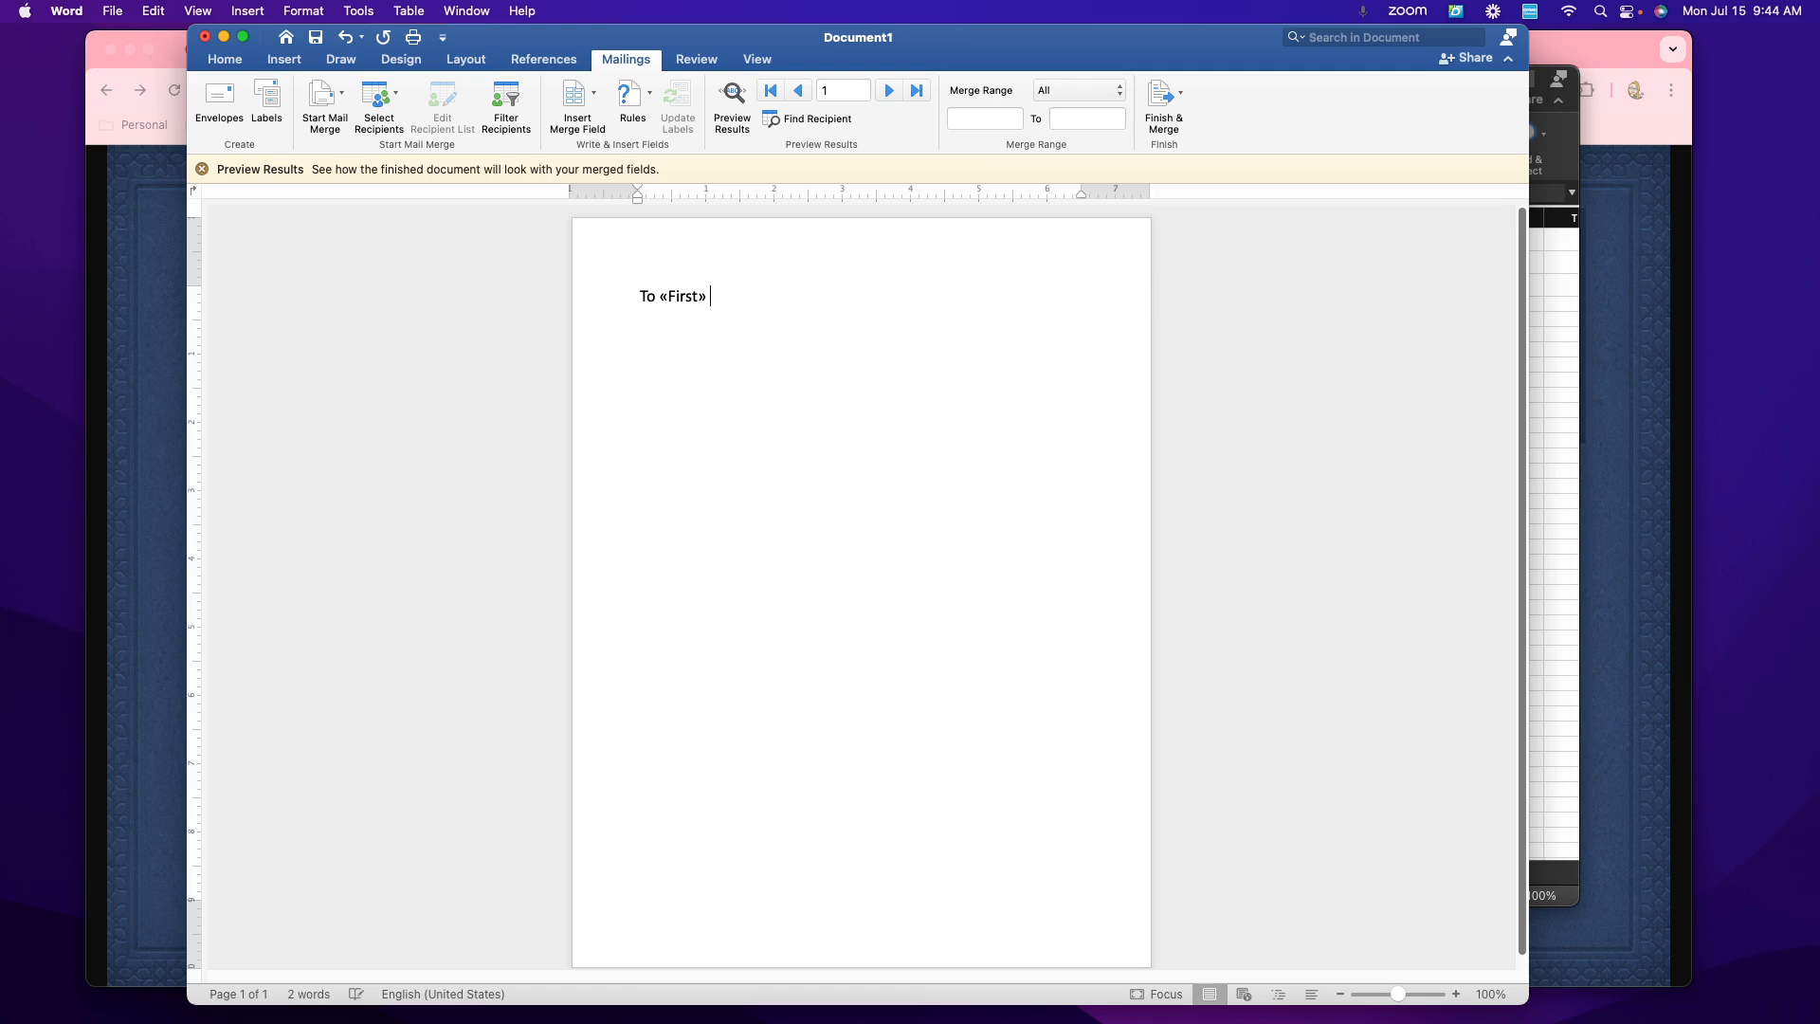
left_click(589, 97)
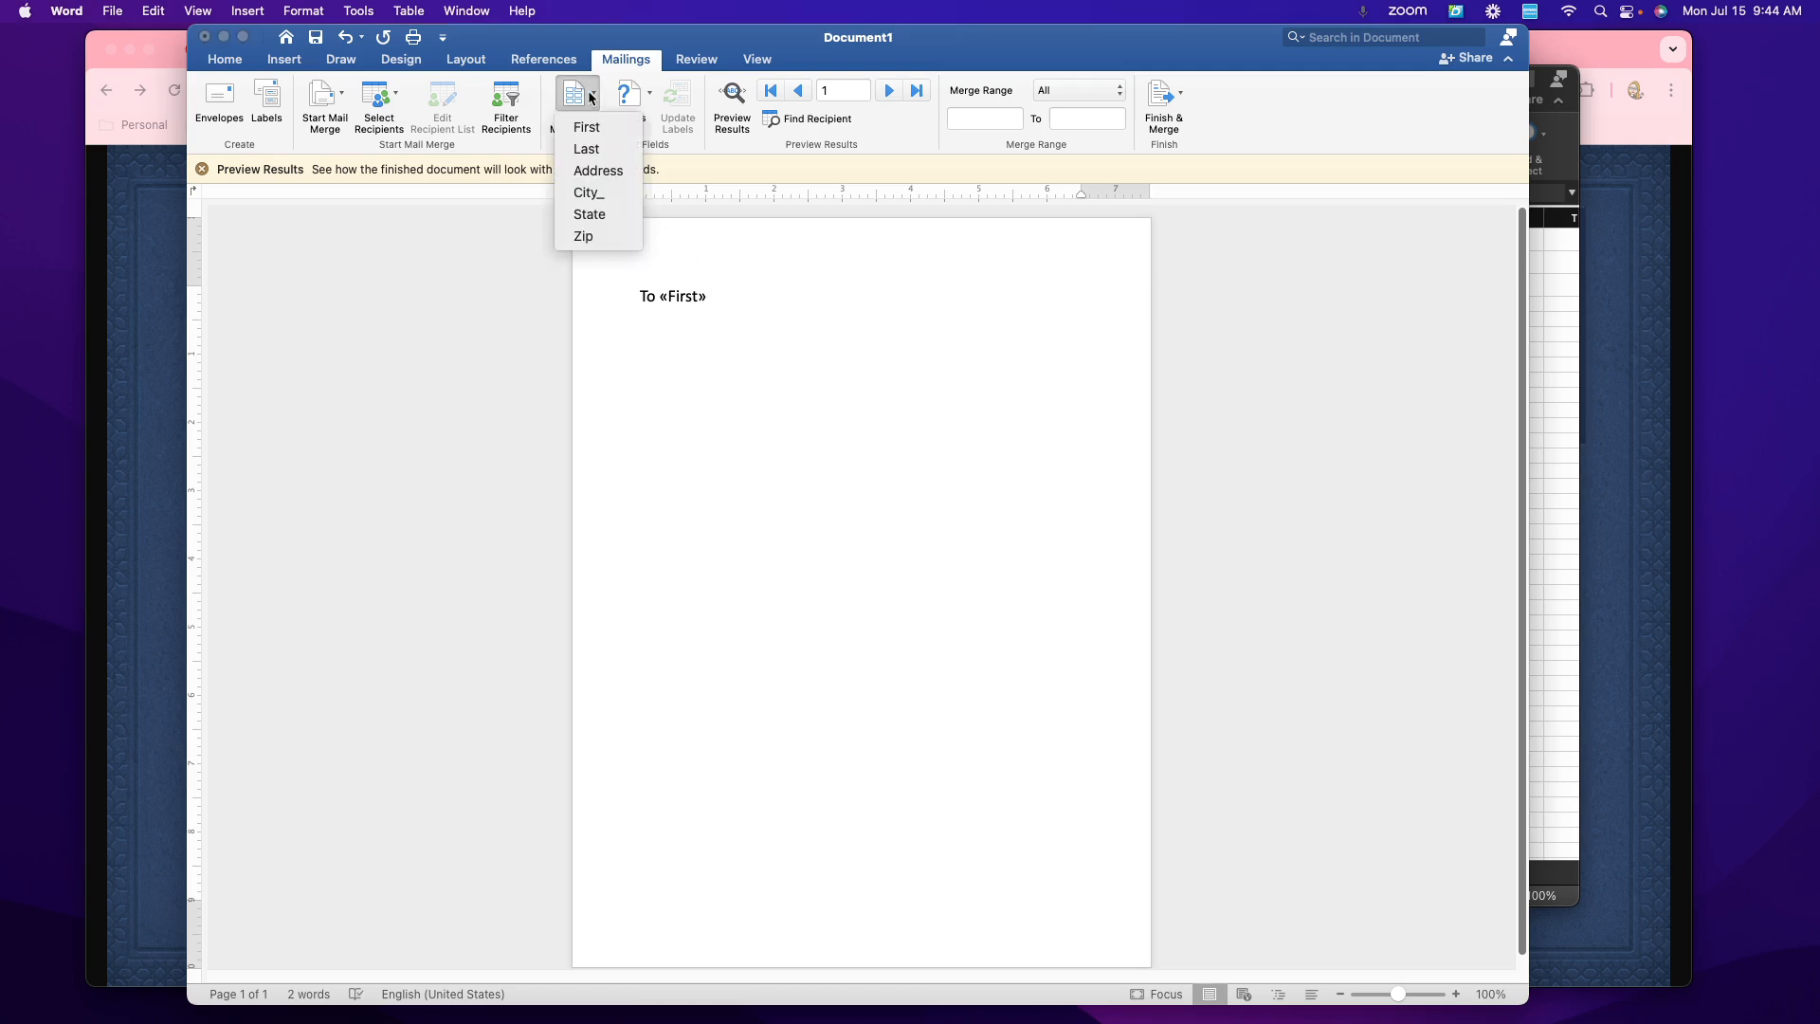
left_click(587, 149)
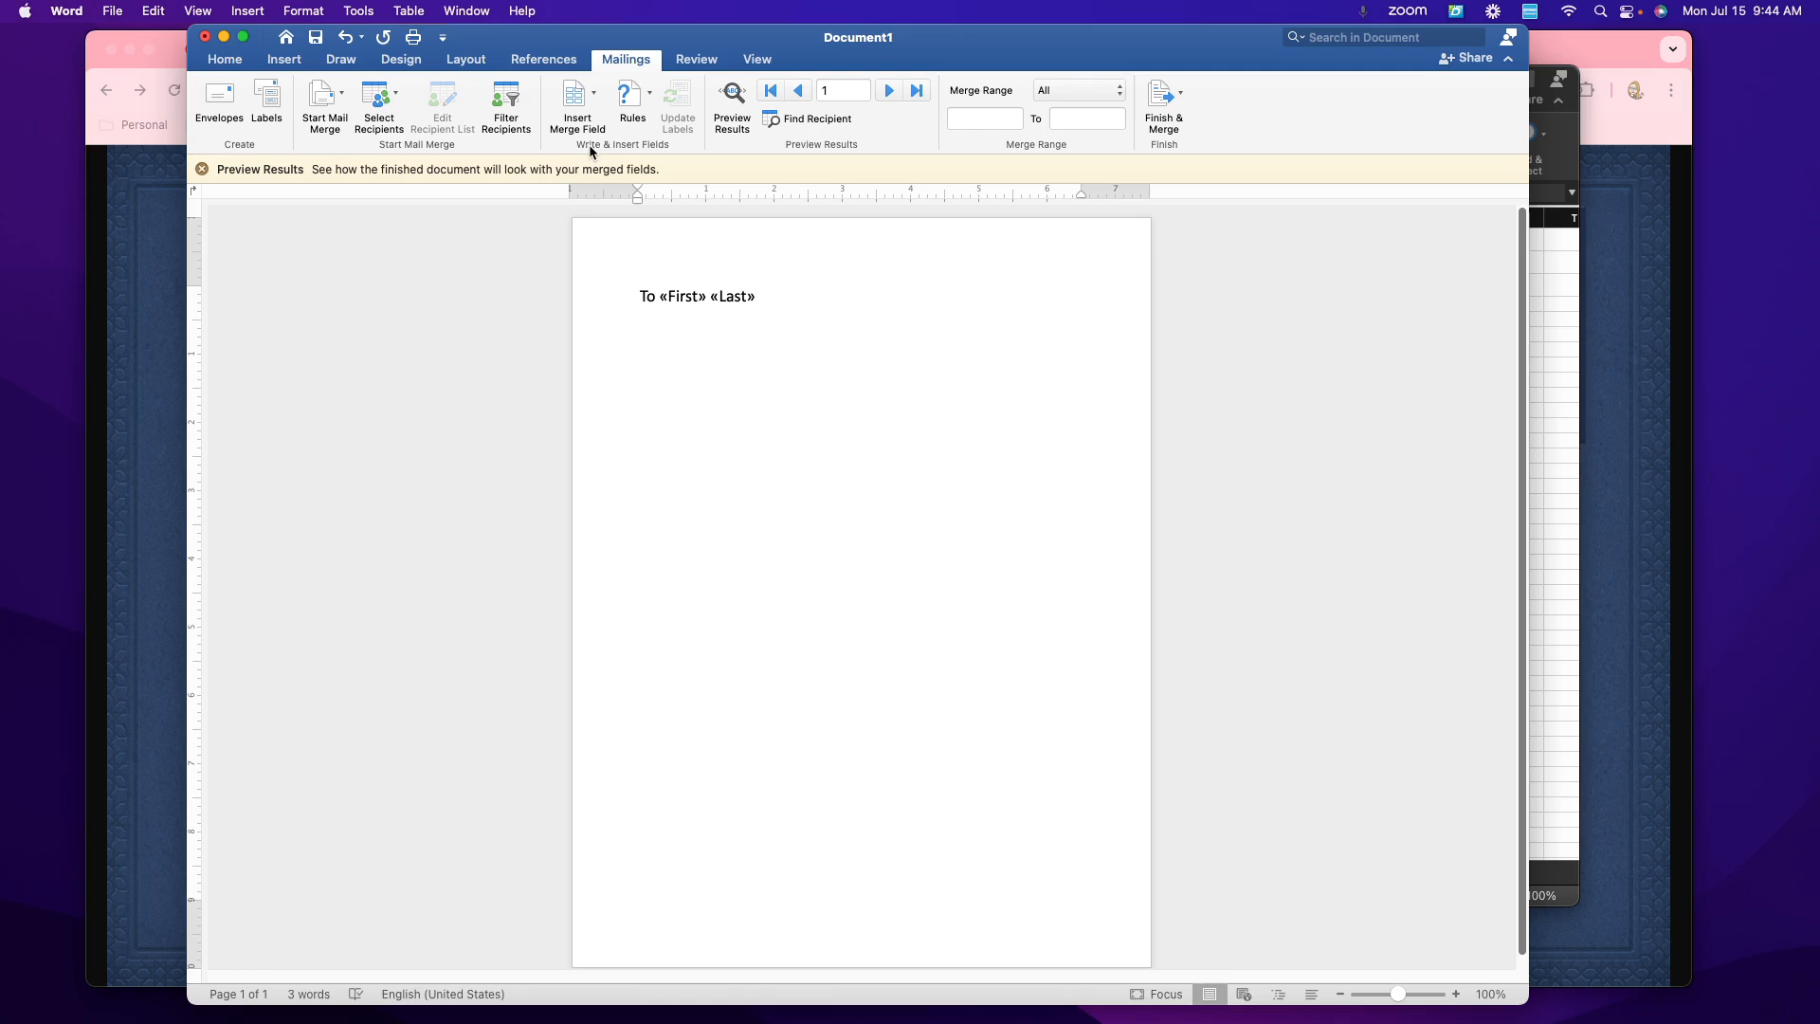
Step: End the greeting line with a colon and add the line "Hello nice to meet you." below a blank line
key("Return")
type("HEL")
key("BackSpace")
key("BackSpace")
type("ello nice to meet you")
key("Return")
key("Return")
key("Return")
left_click(655, 358)
Step: Add the sentence "I believe this is the address we have listed for you." beneath the hello line
type("I believe t")
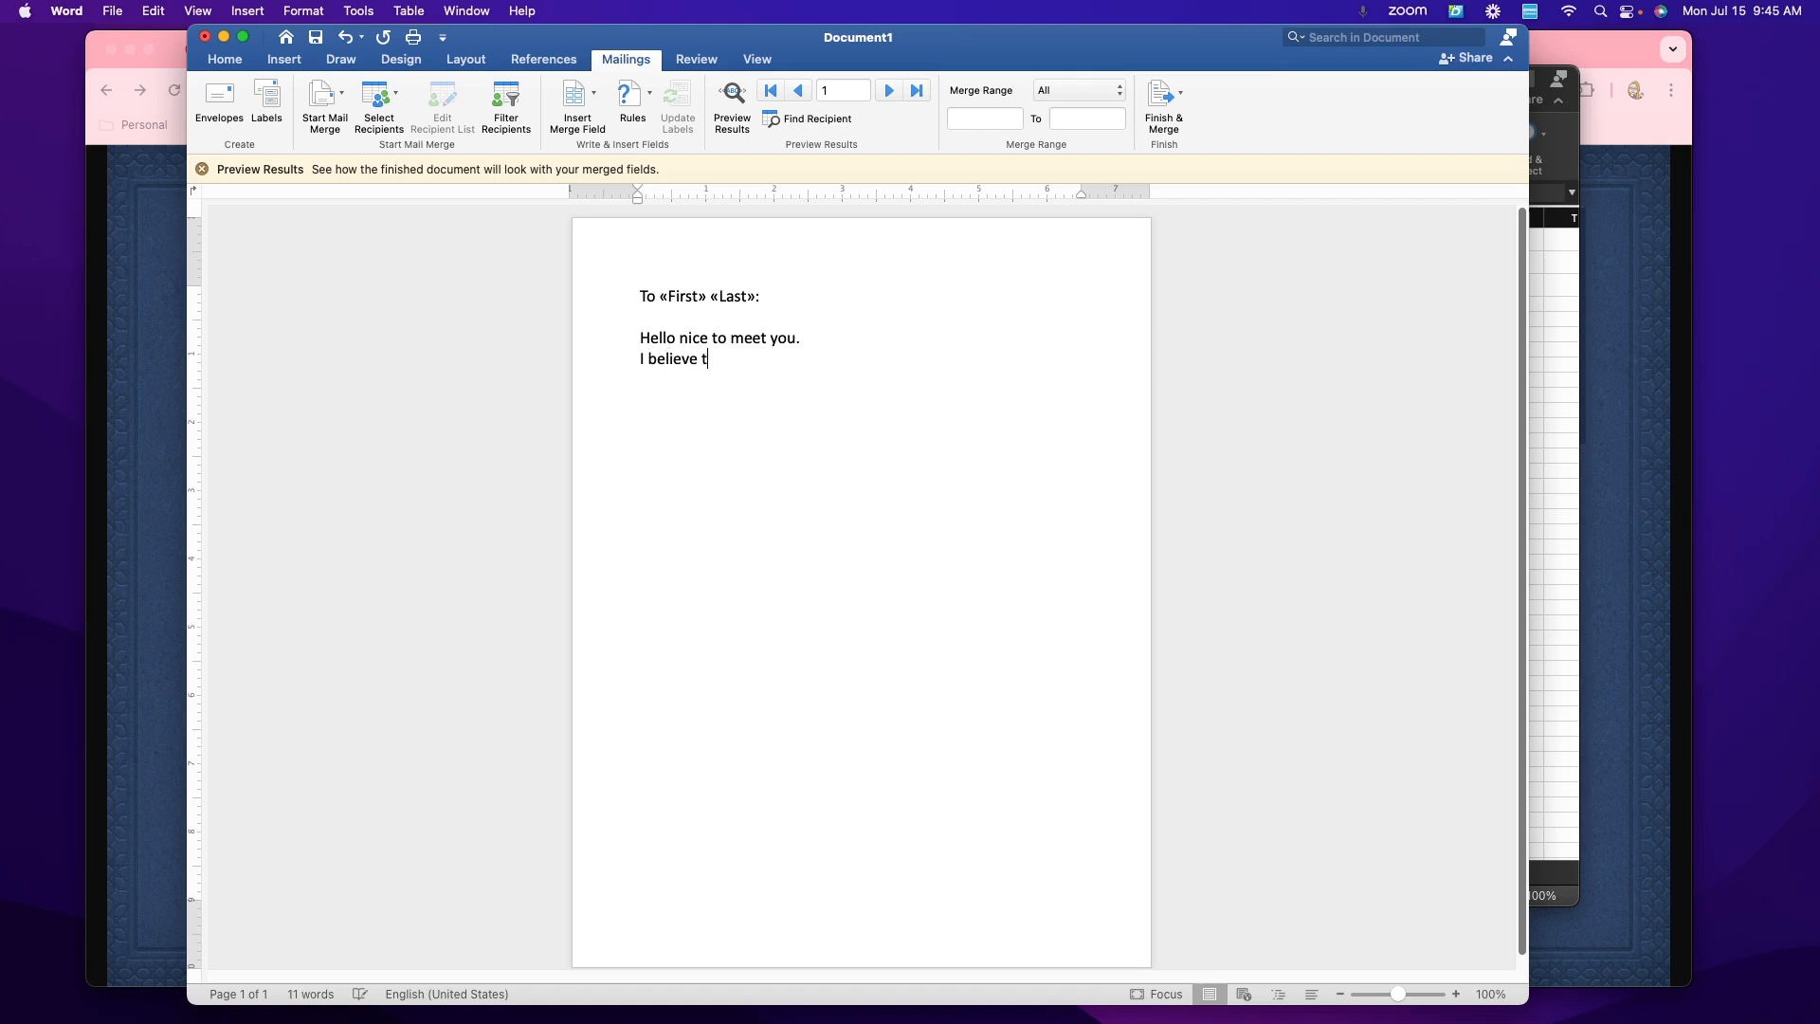
type("his is the address")
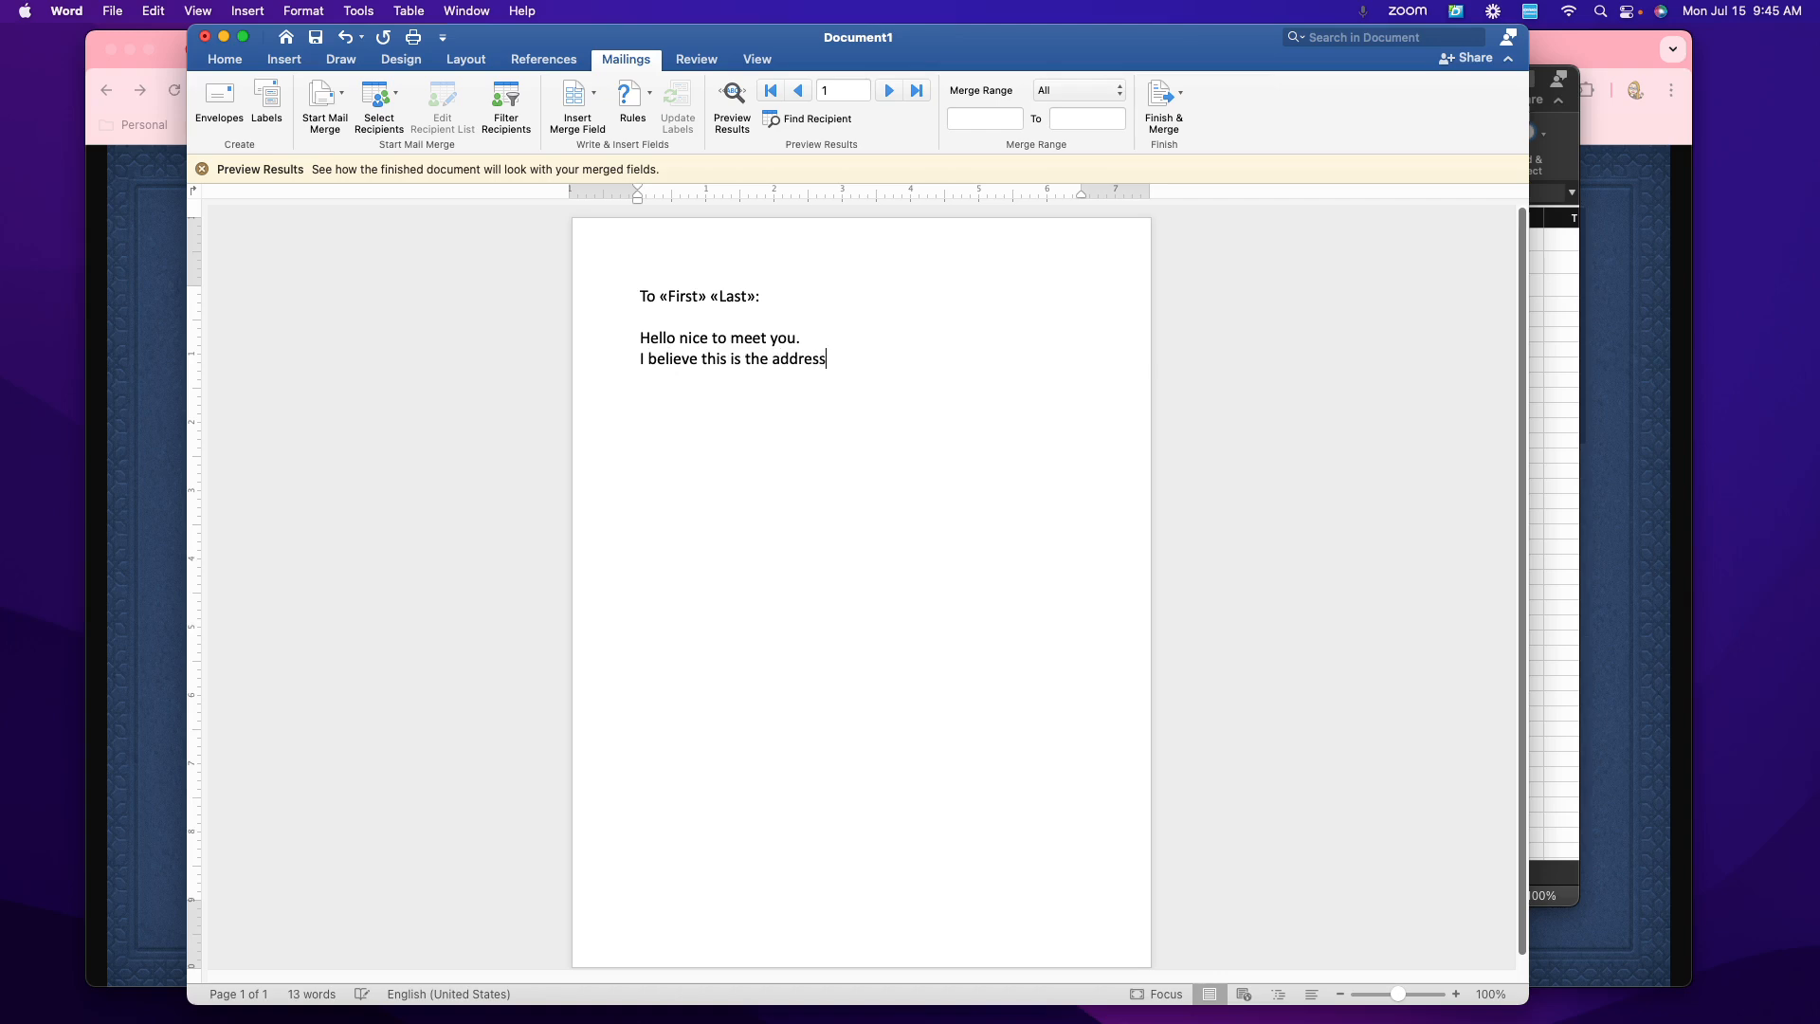
type(" we has")
key("BackSpace")
type("e")
key("BackSpace")
key("BackSpace")
type("ve")
key("BackSpace")
key("BackSpace")
type("ve listed for you.")
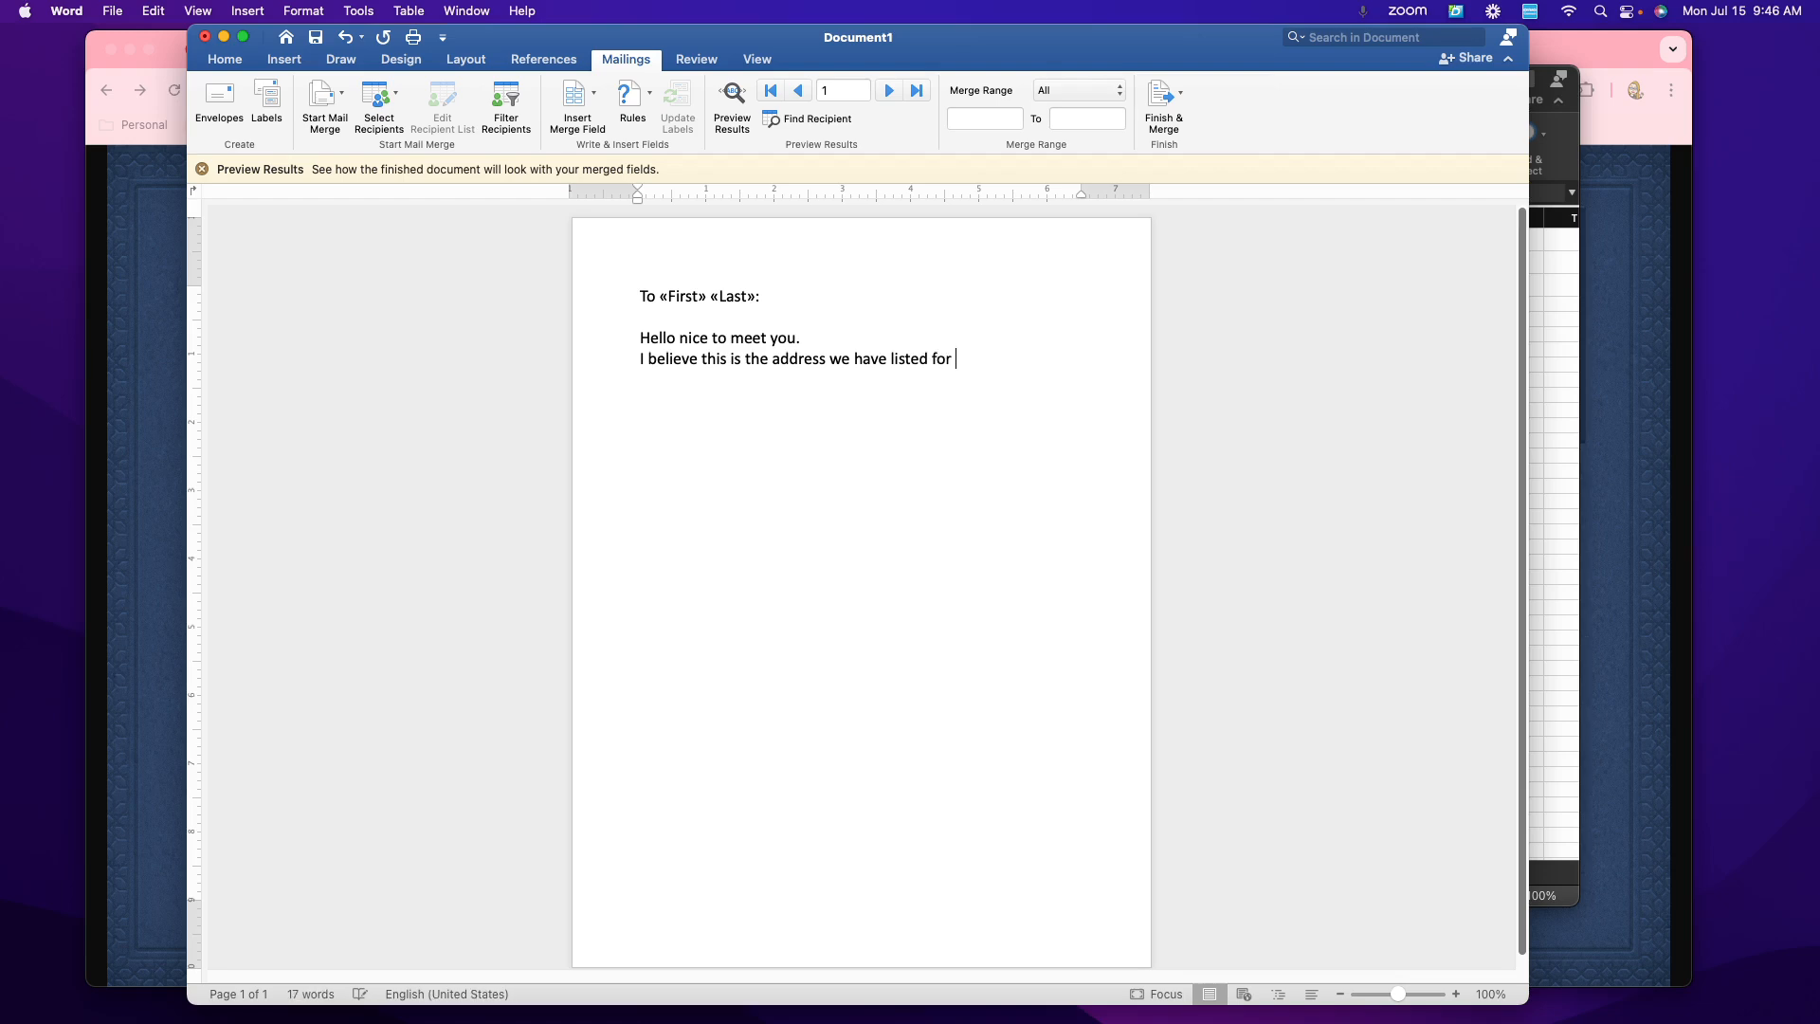
Step: Insert the Address merge field on its own line, leaving blank lines below the body text
key("Return")
key("Return")
left_click(590, 107)
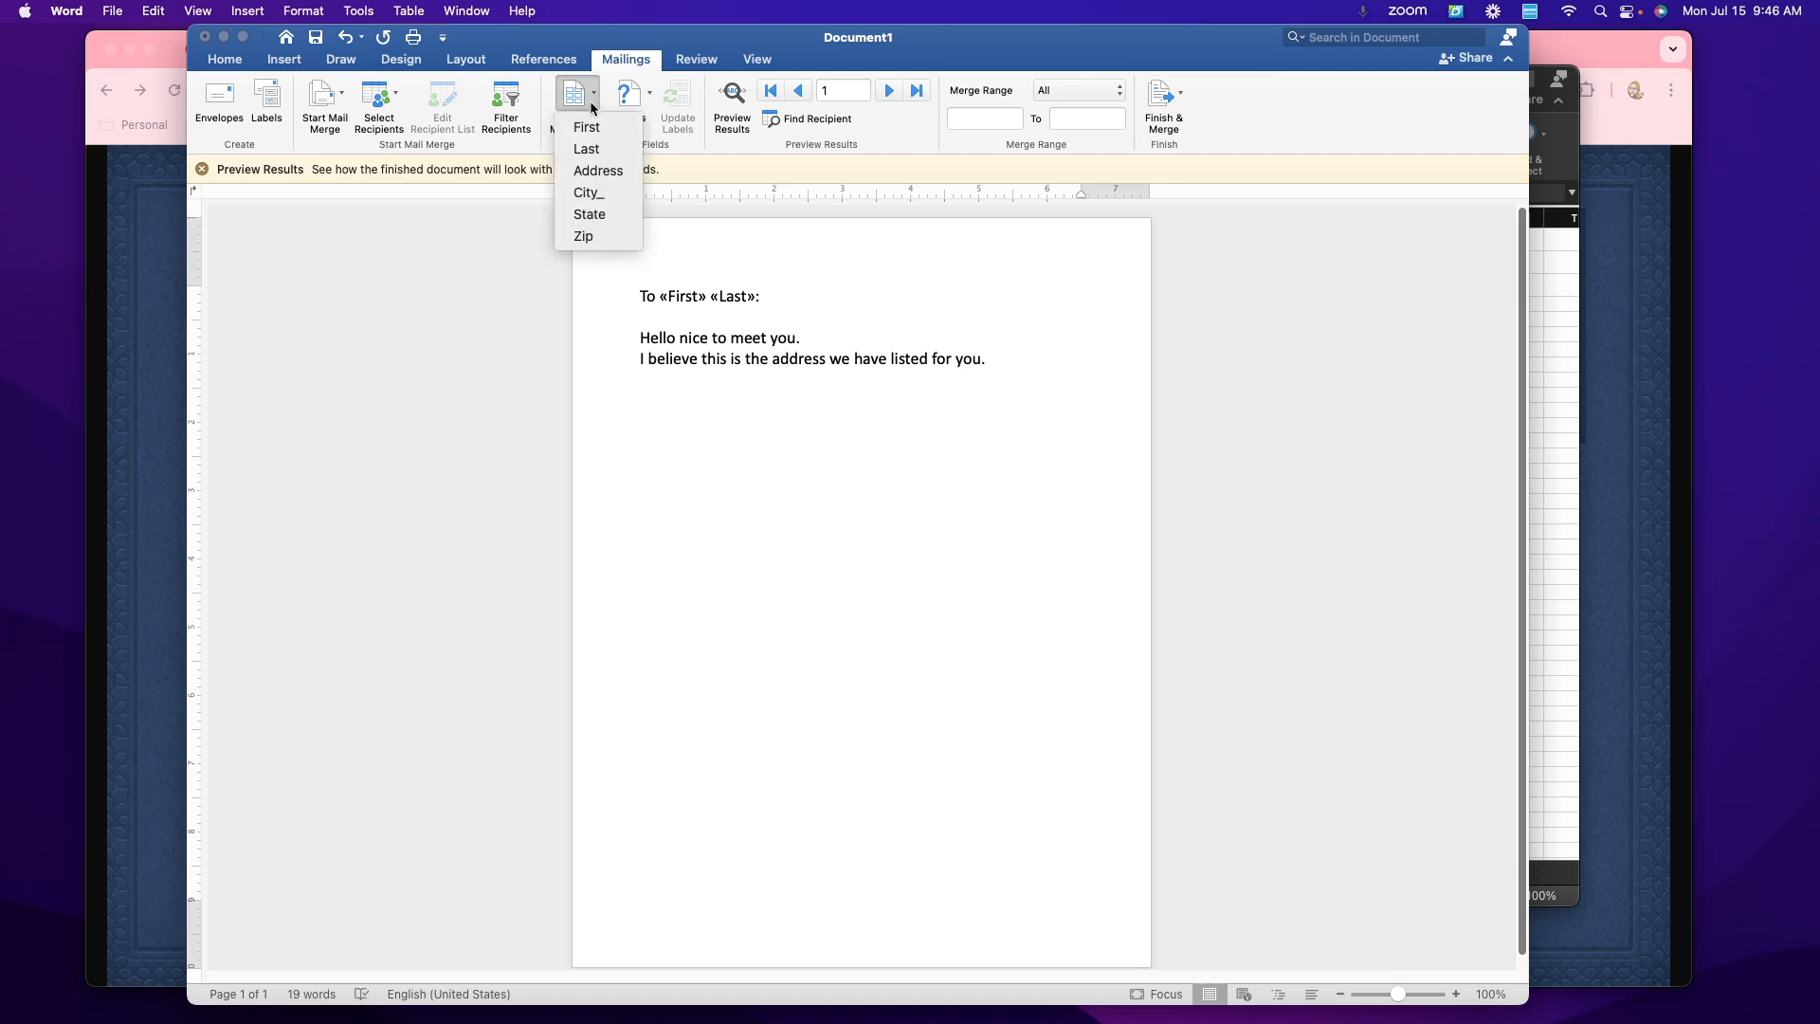
left_click(603, 172)
key("Return")
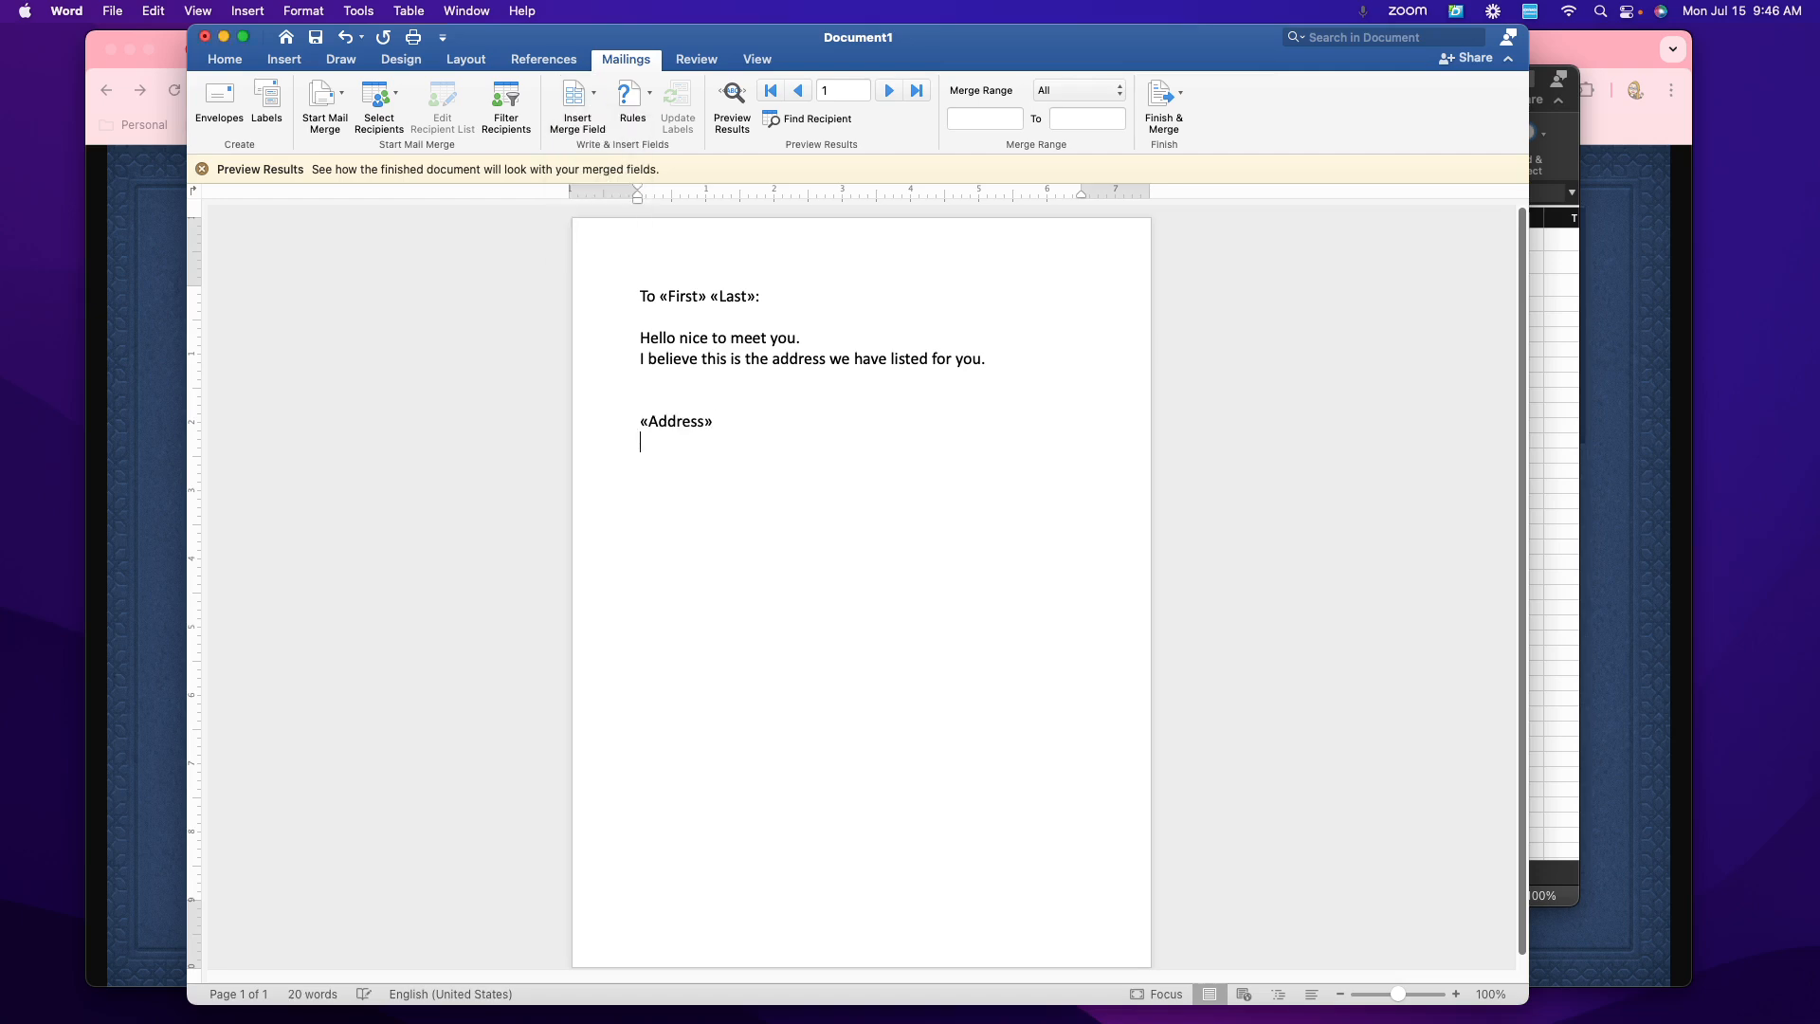
Step: Insert the City_, State and Zip merge fields on the line below Address, with a comma after City_
left_click(583, 99)
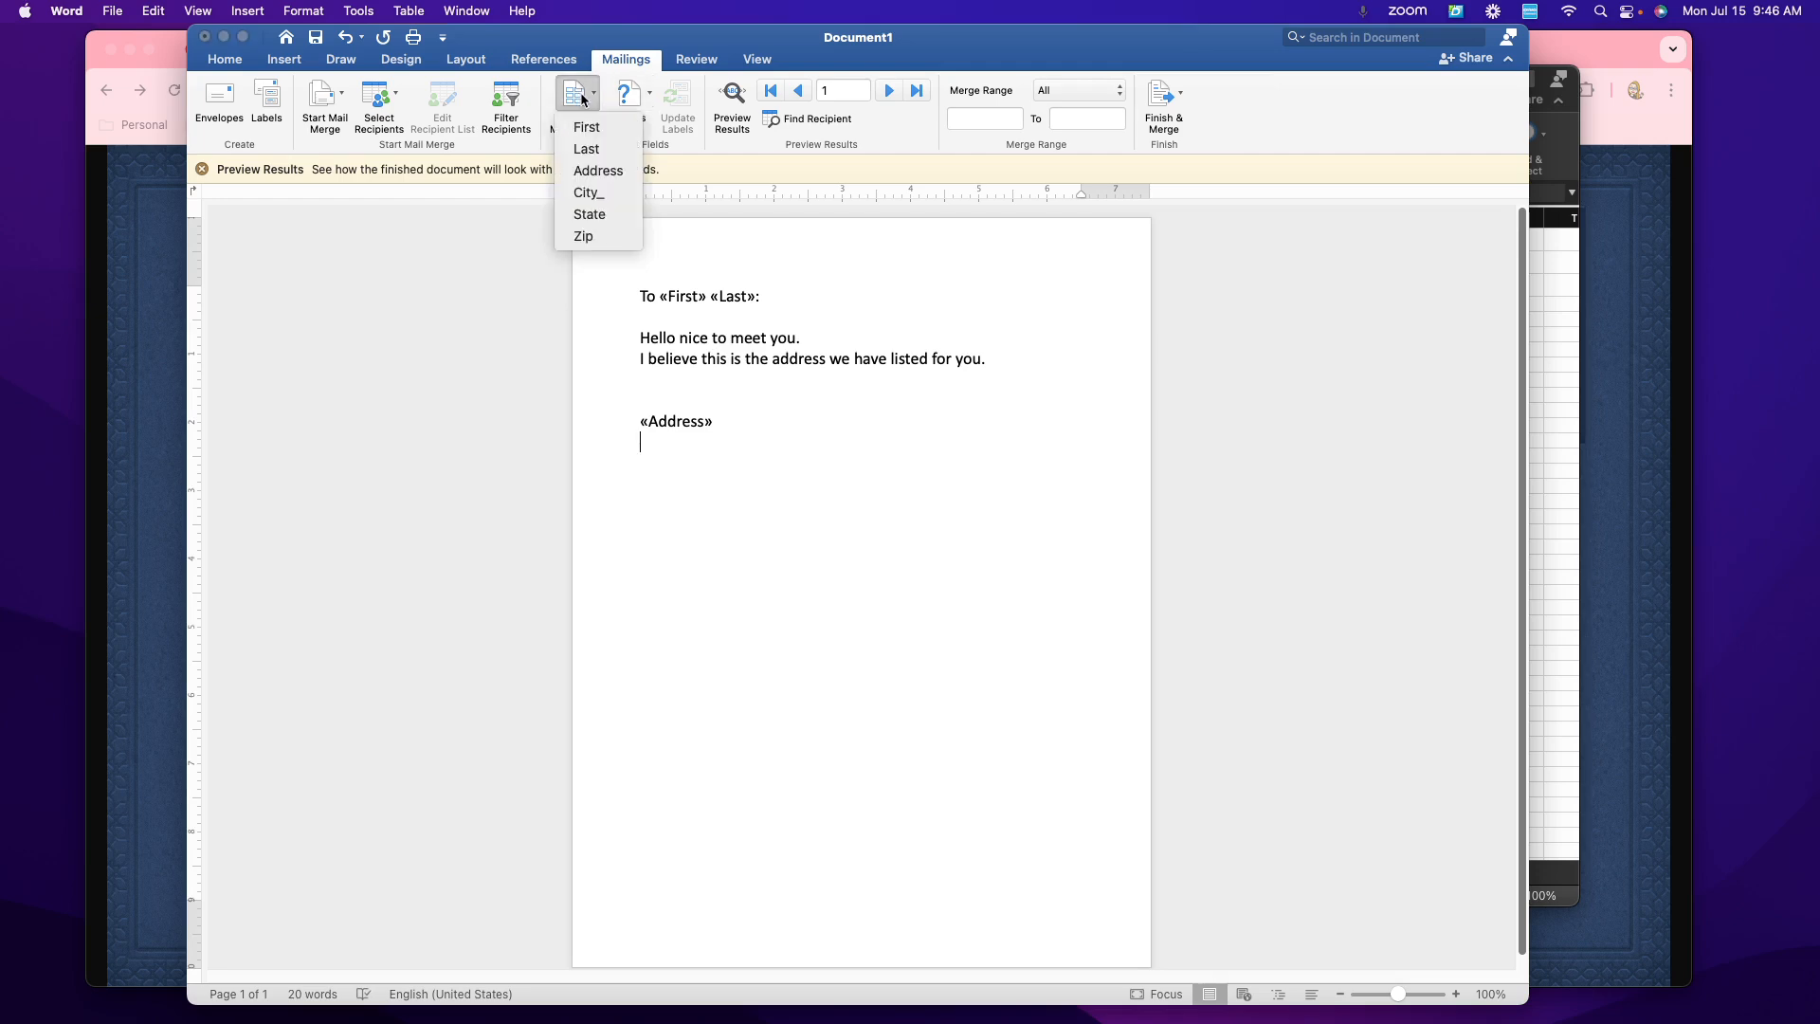
left_click(593, 192)
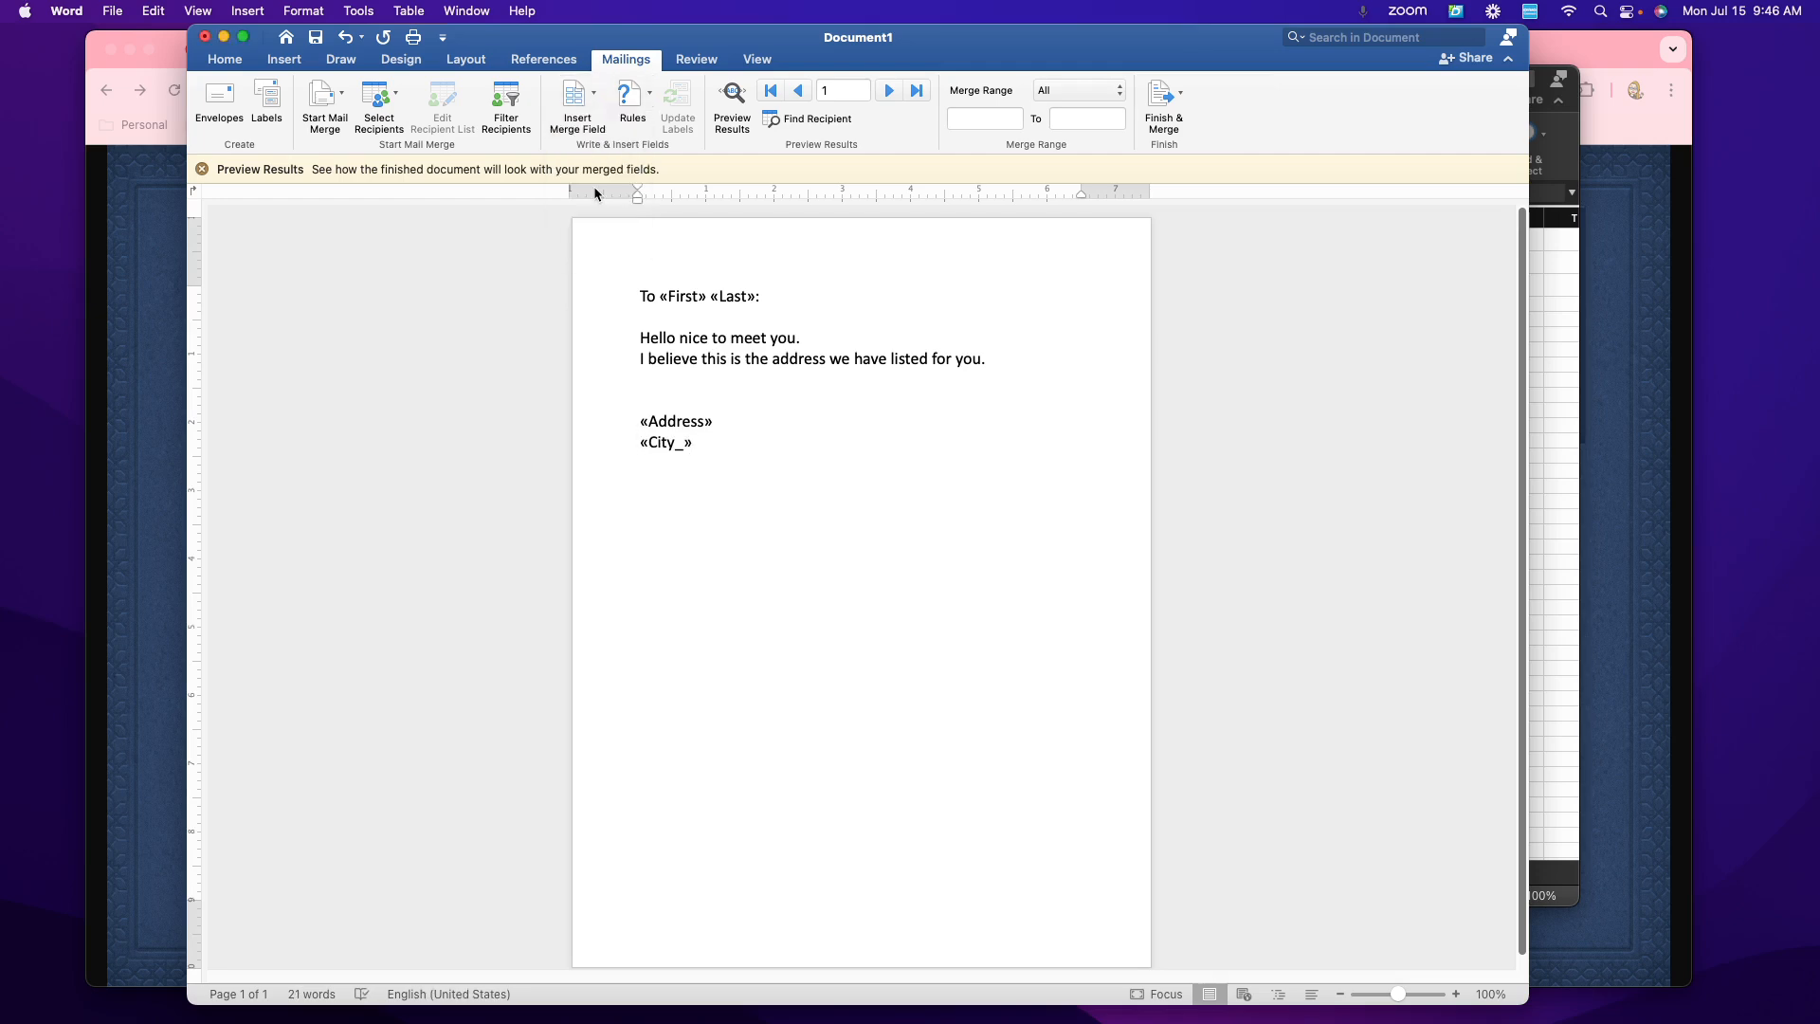
type(",")
left_click(575, 93)
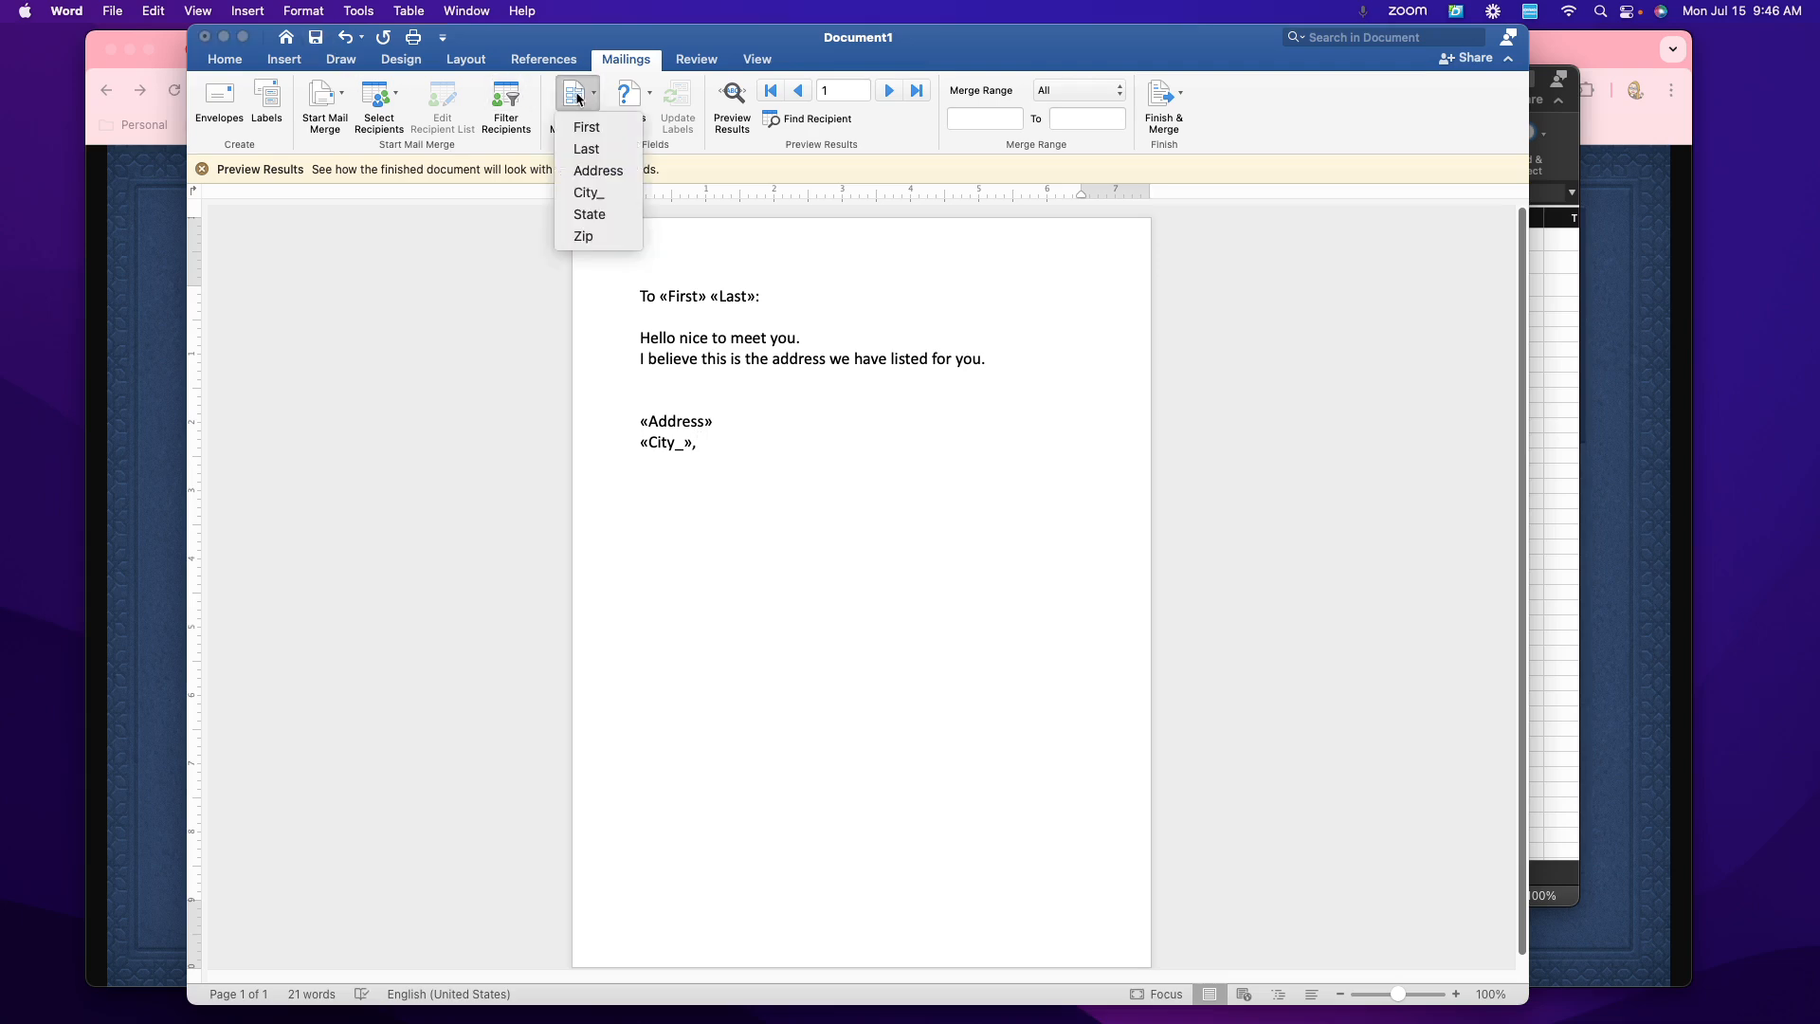
left_click(599, 216)
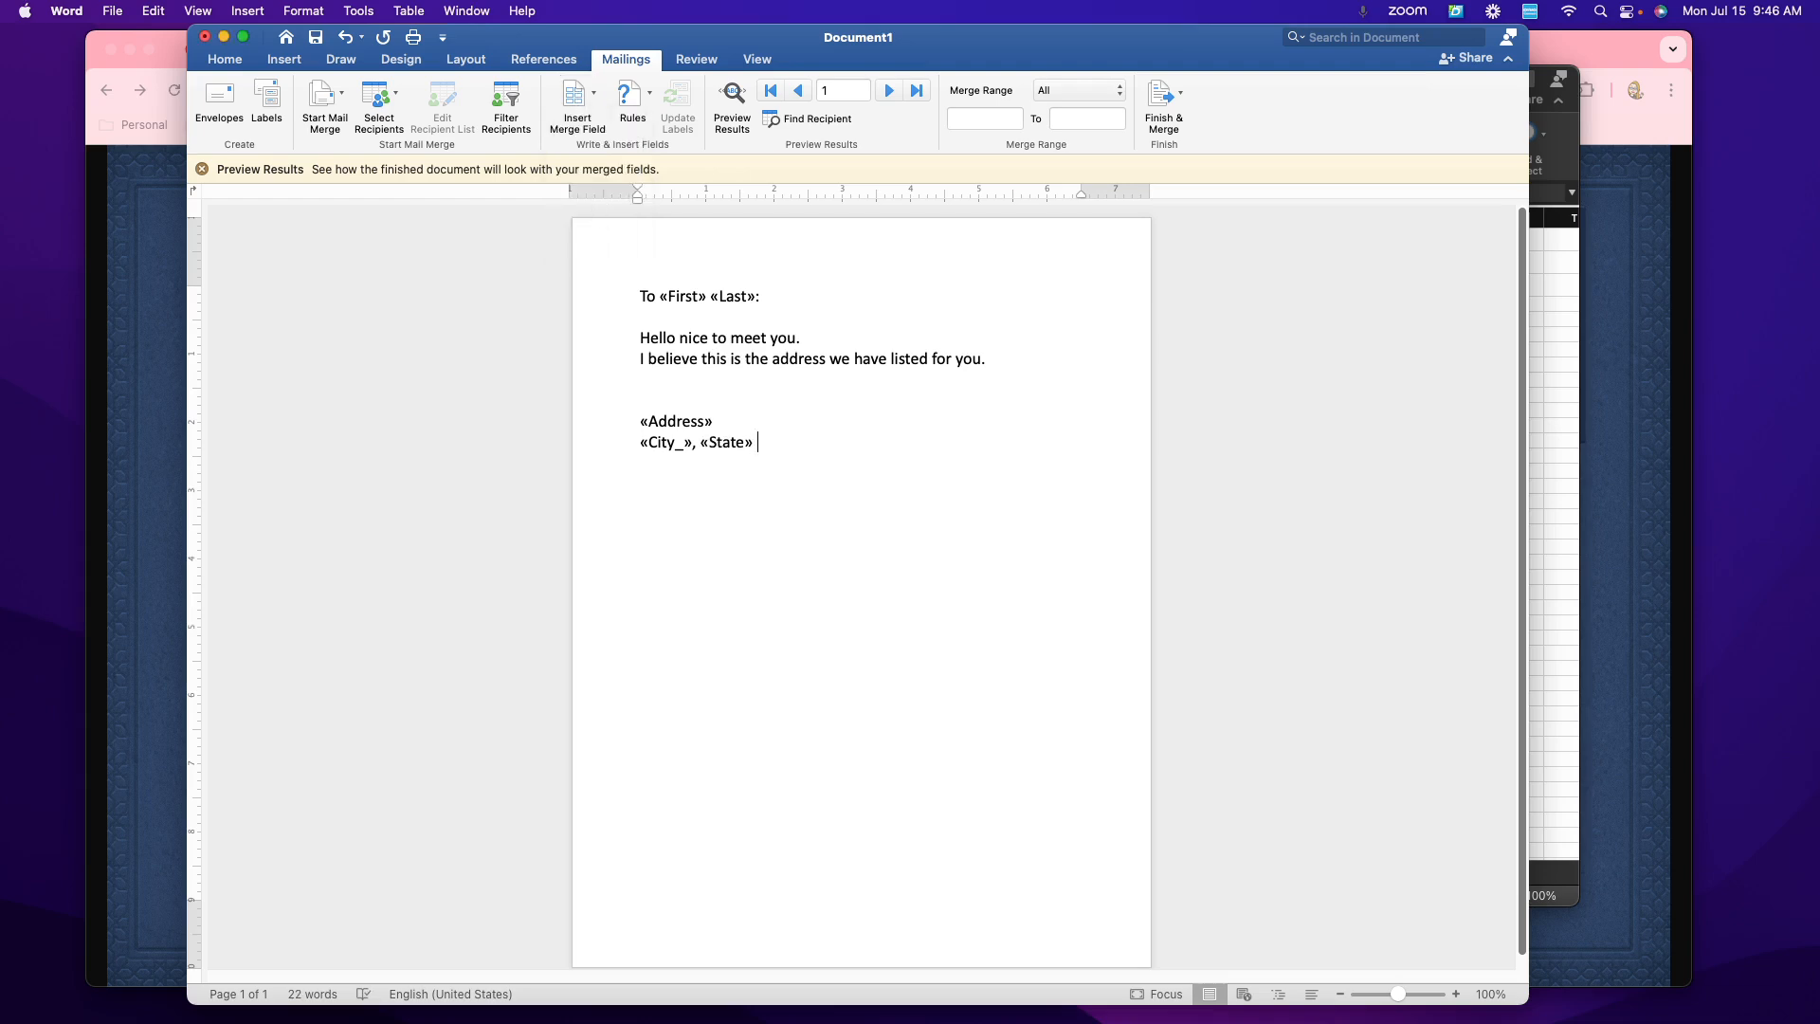
left_click(600, 91)
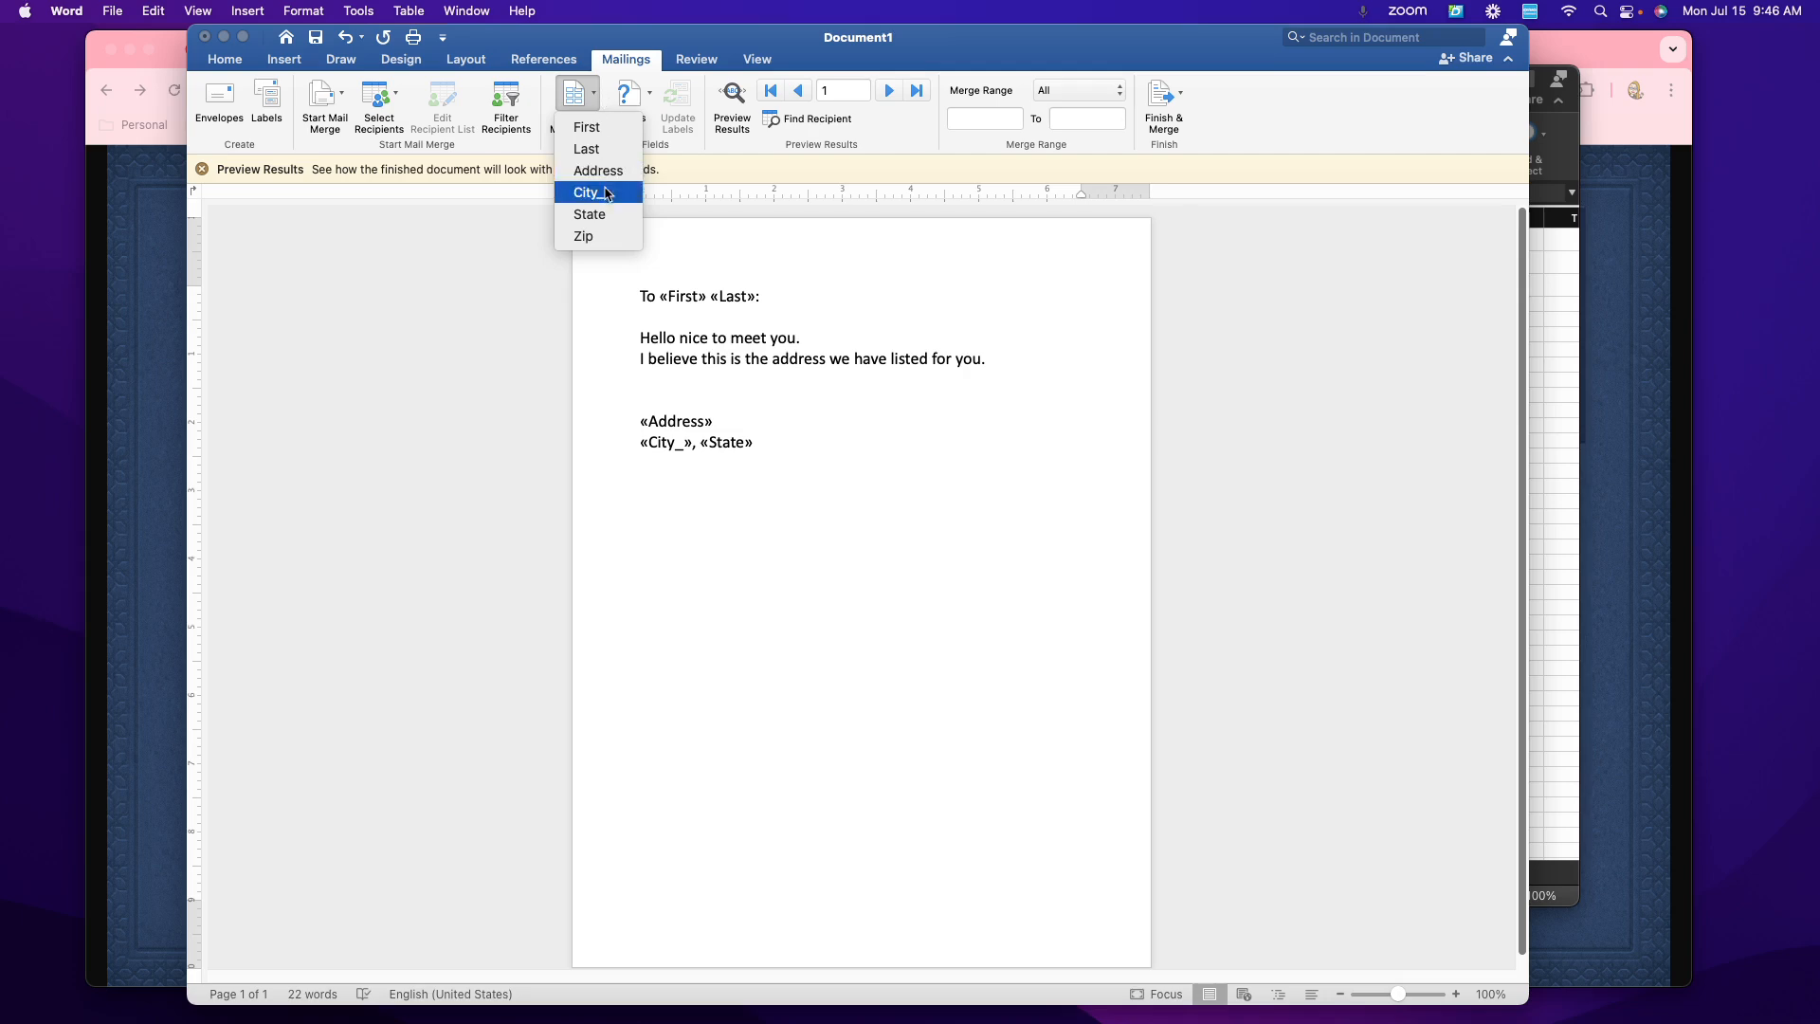
left_click(593, 237)
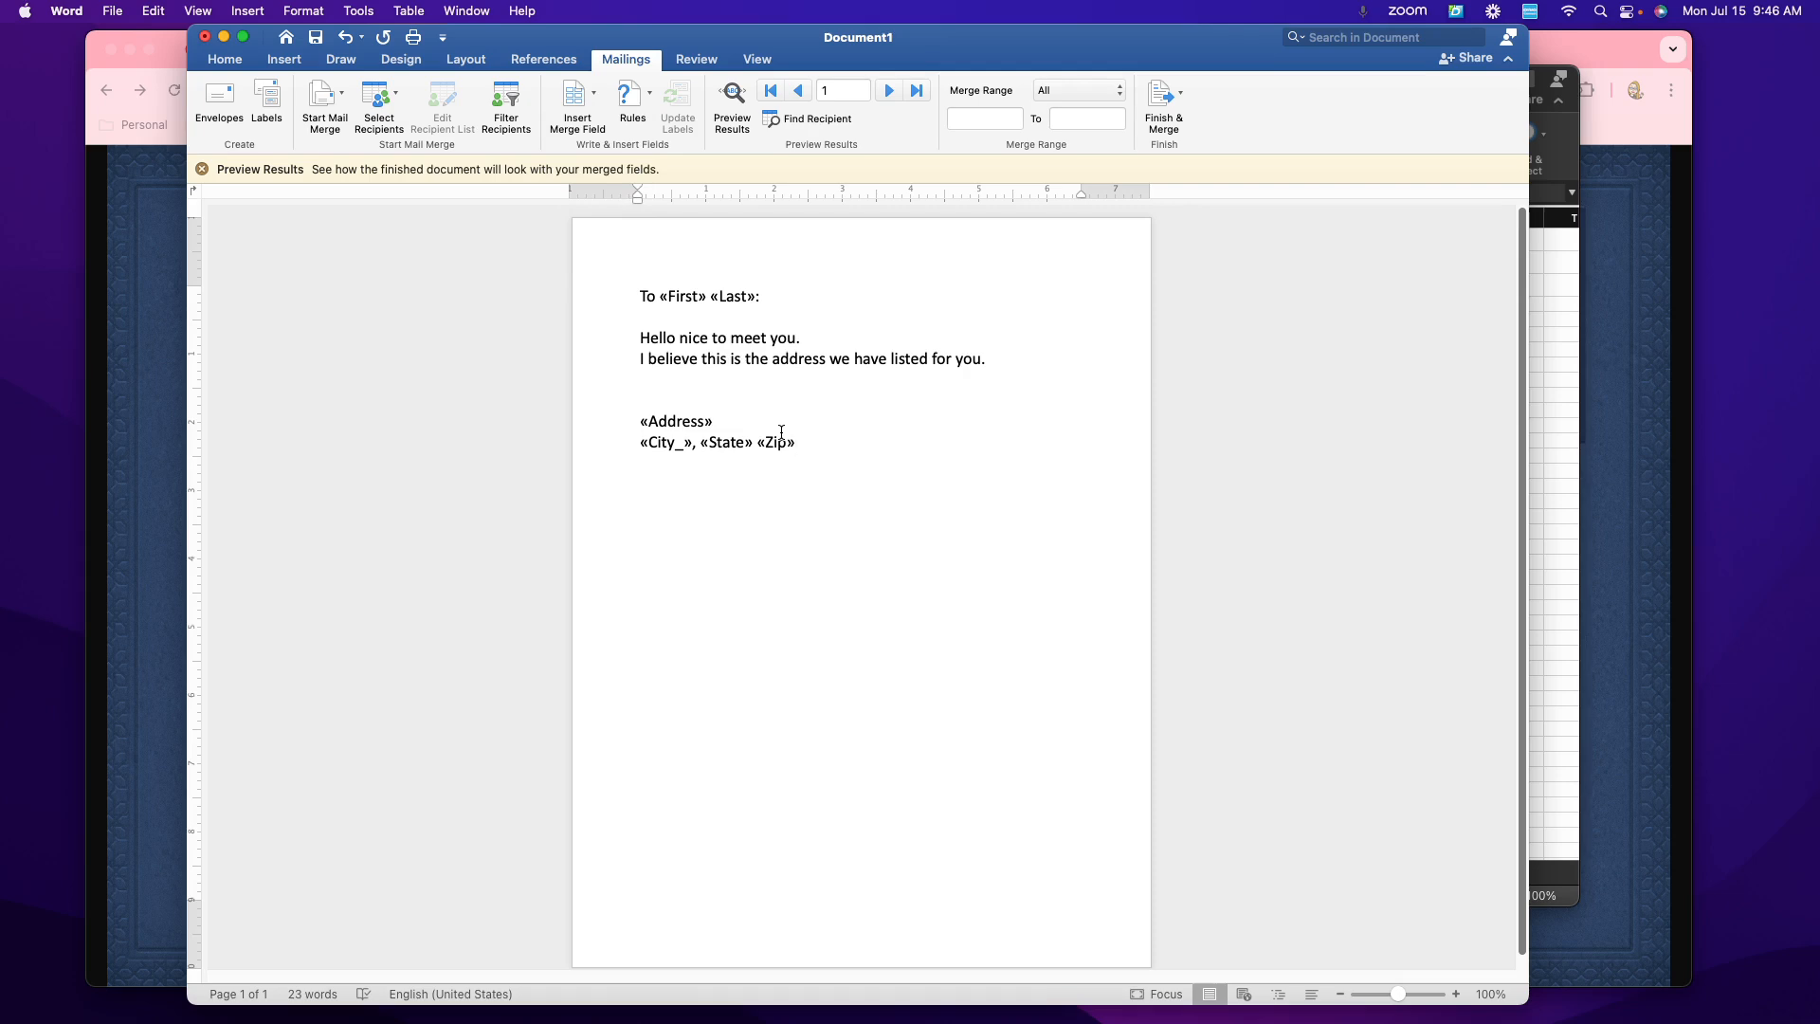
Step: Preview the merge results and place a smaller Excel sample window beside the Word letter
left_click(745, 111)
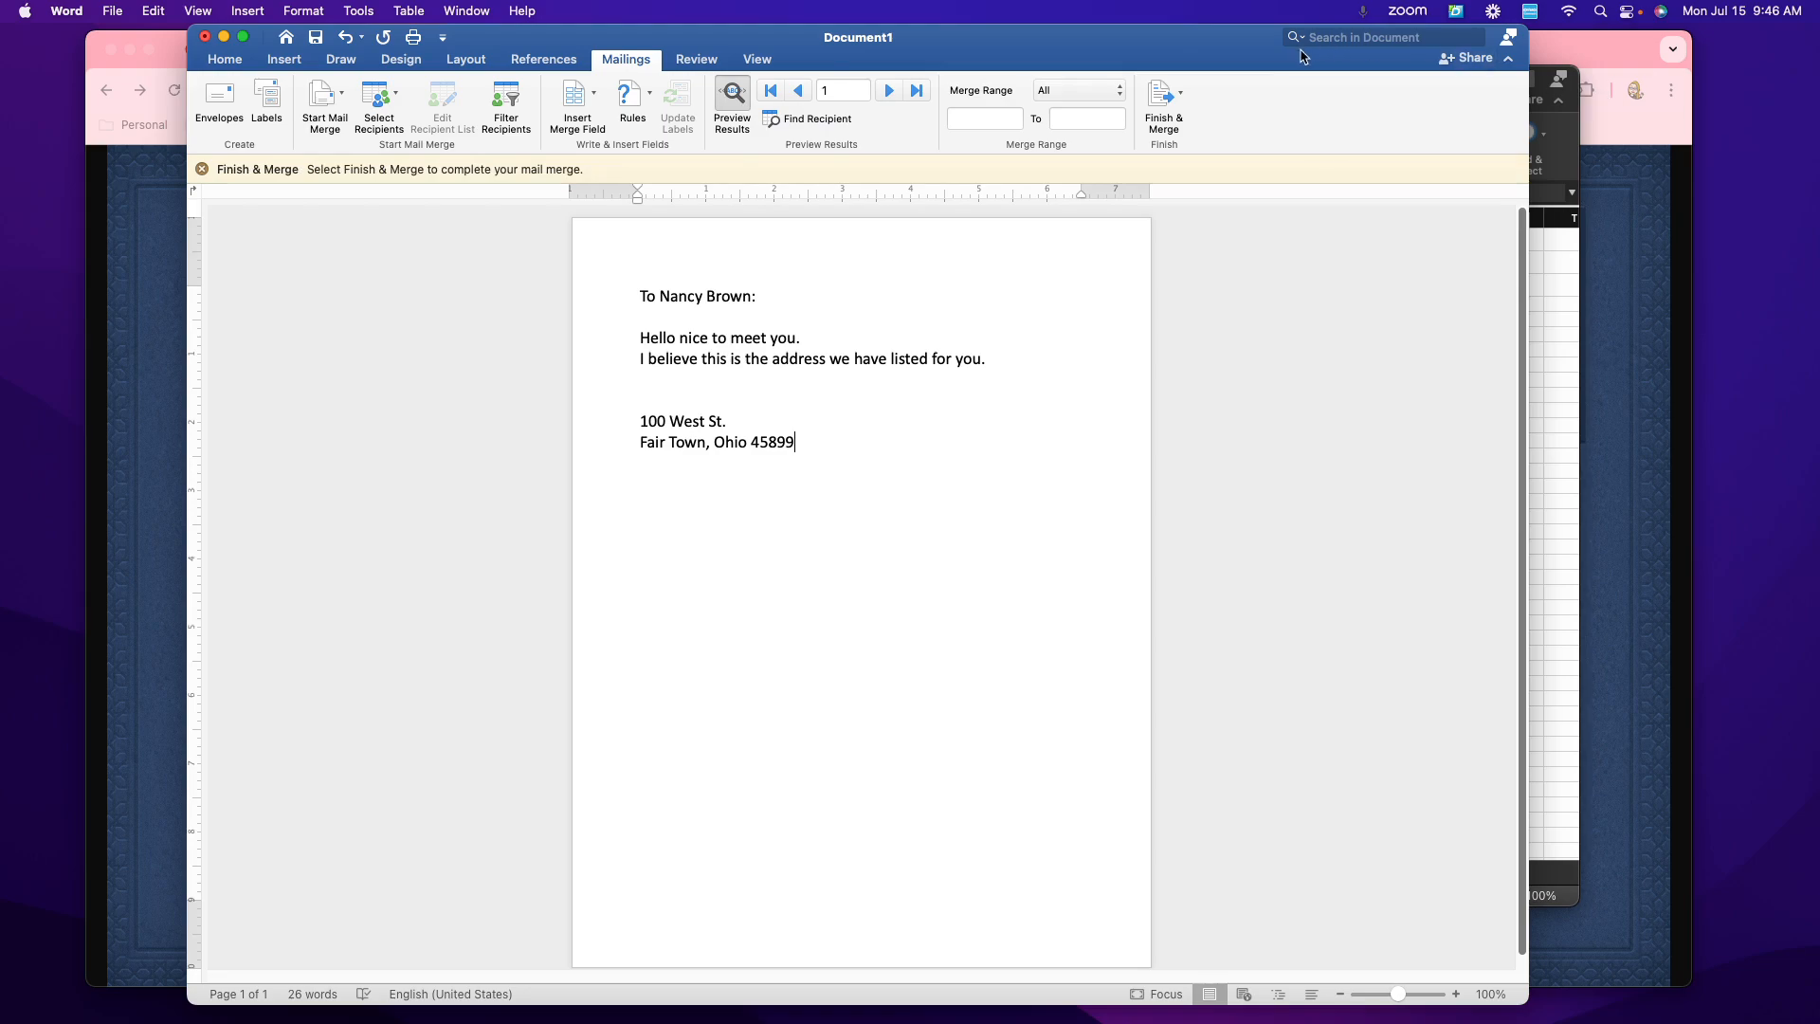
left_click_drag(1300, 50, 1202, 50)
left_click(1522, 87)
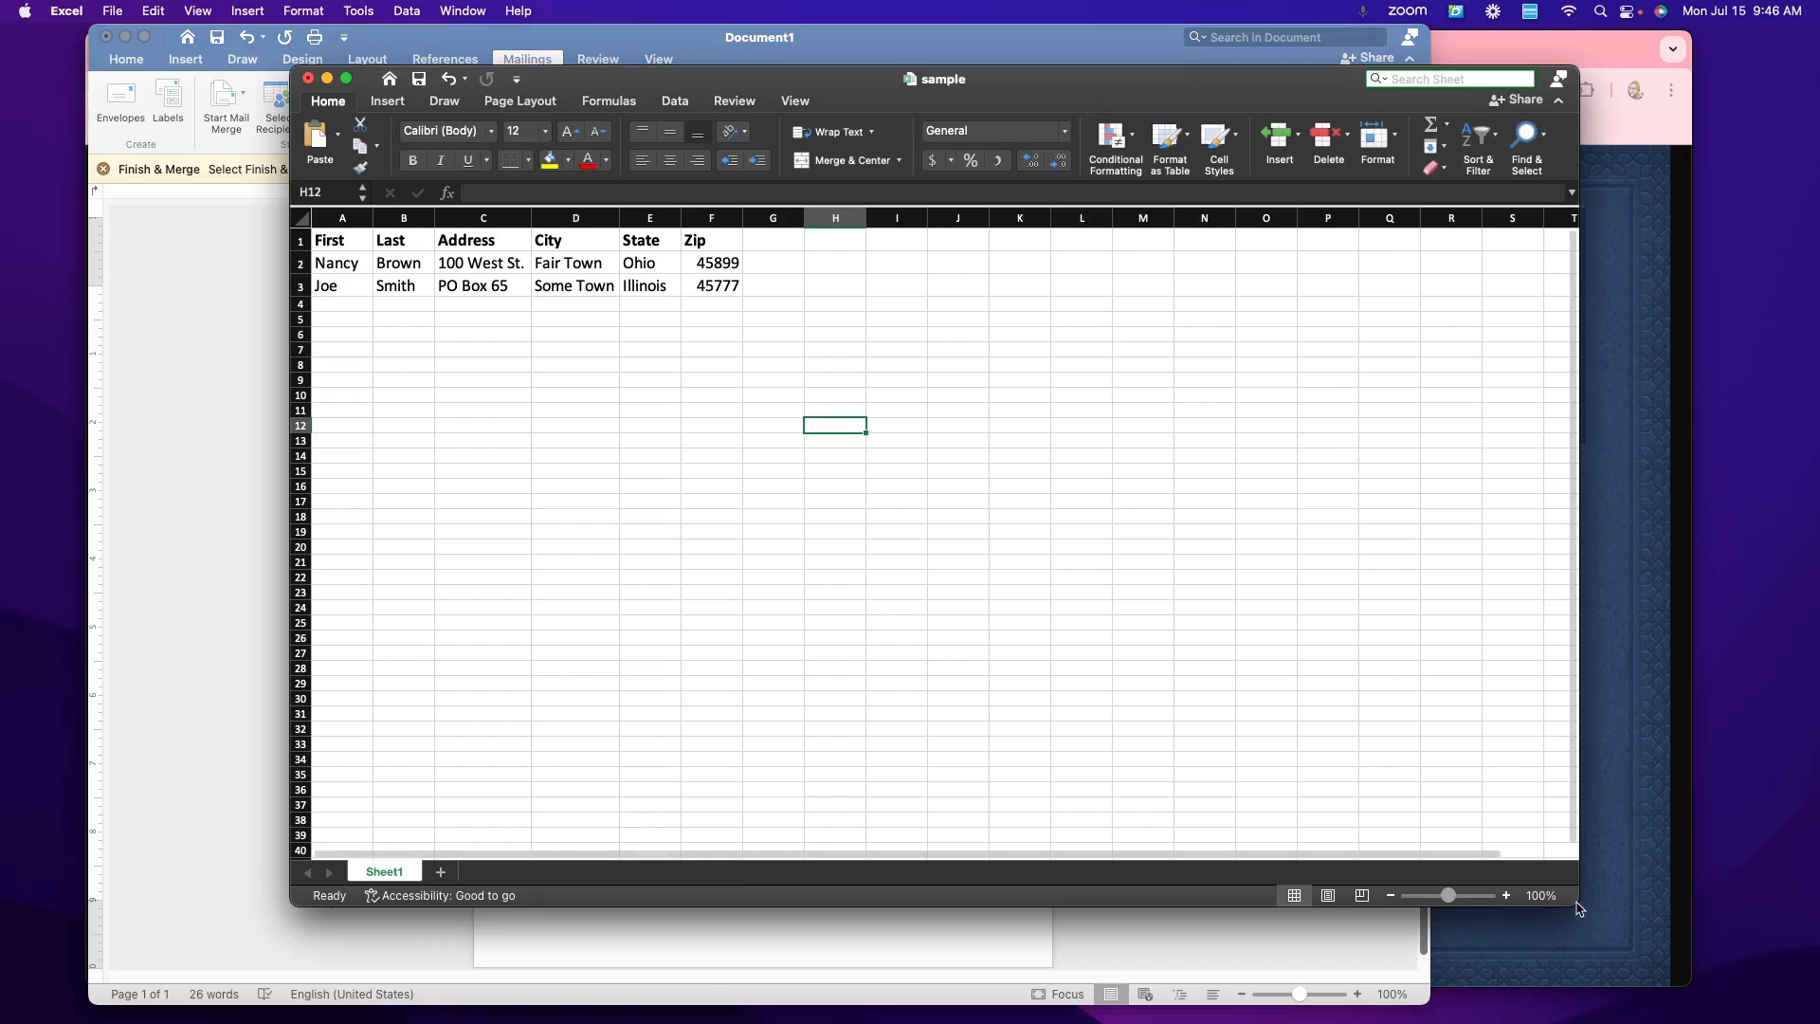
left_click_drag(1576, 904, 907, 810)
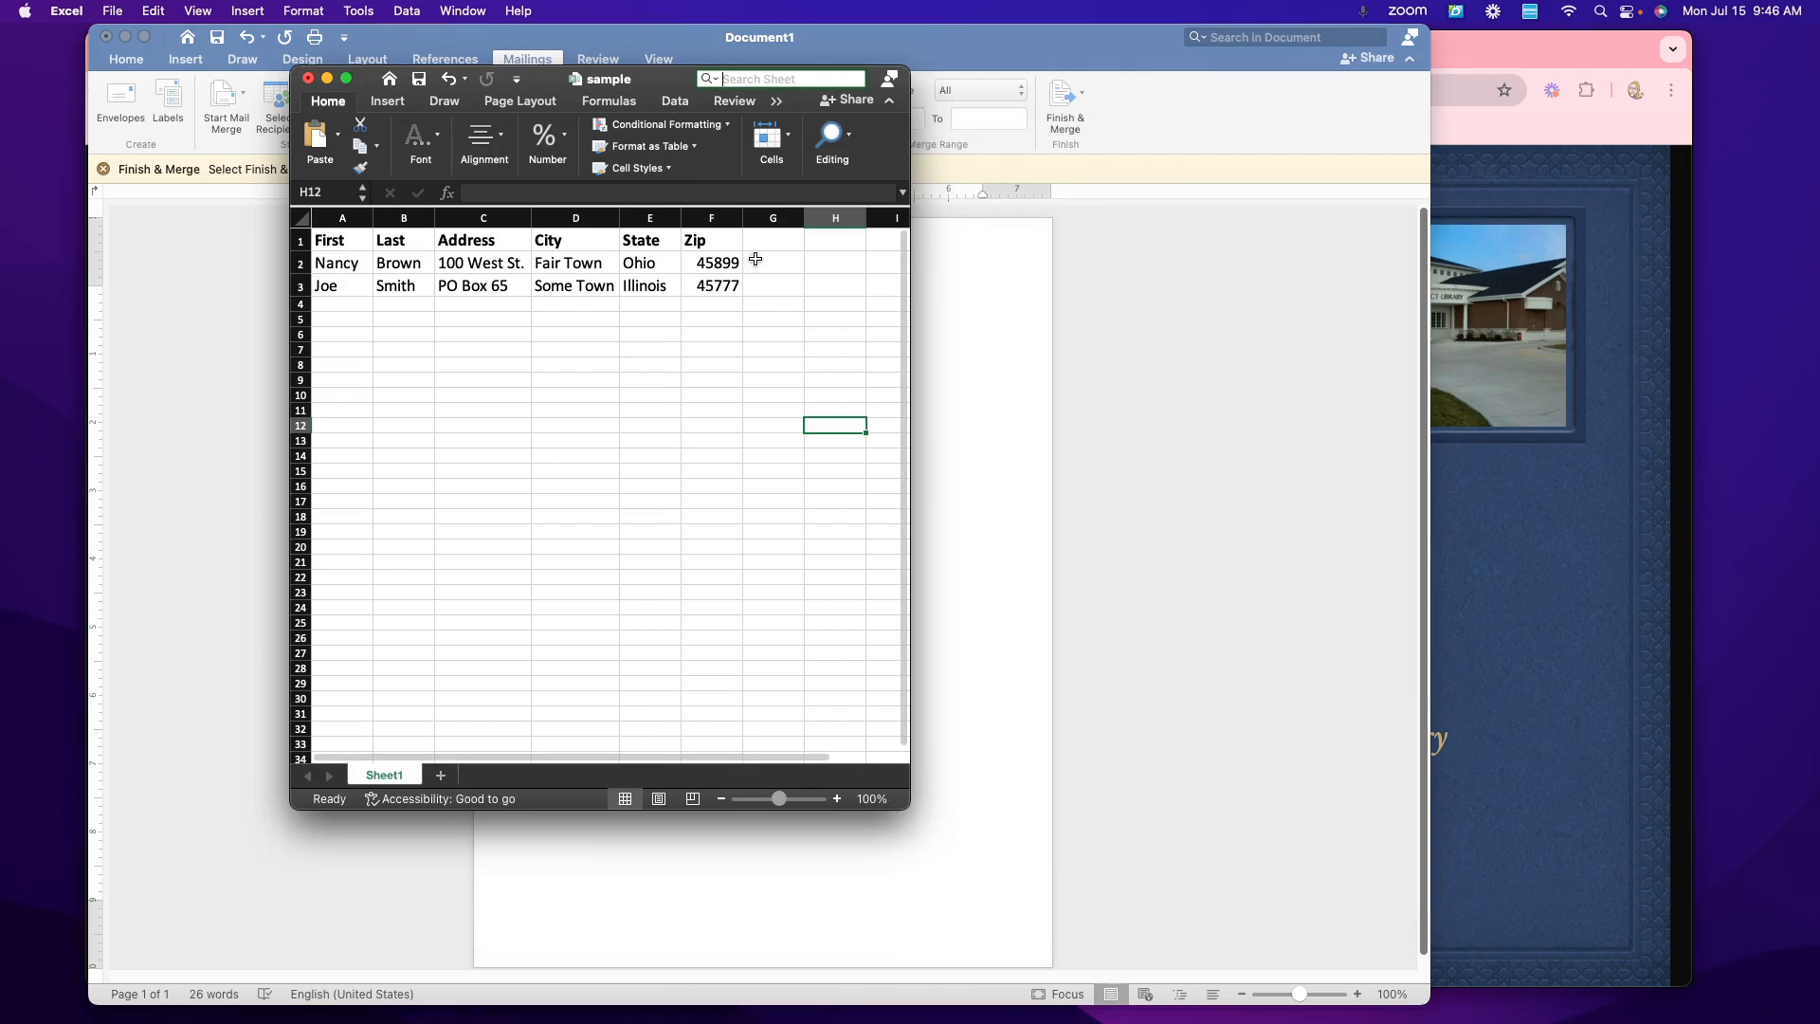
left_click_drag(370, 79, 1080, 143)
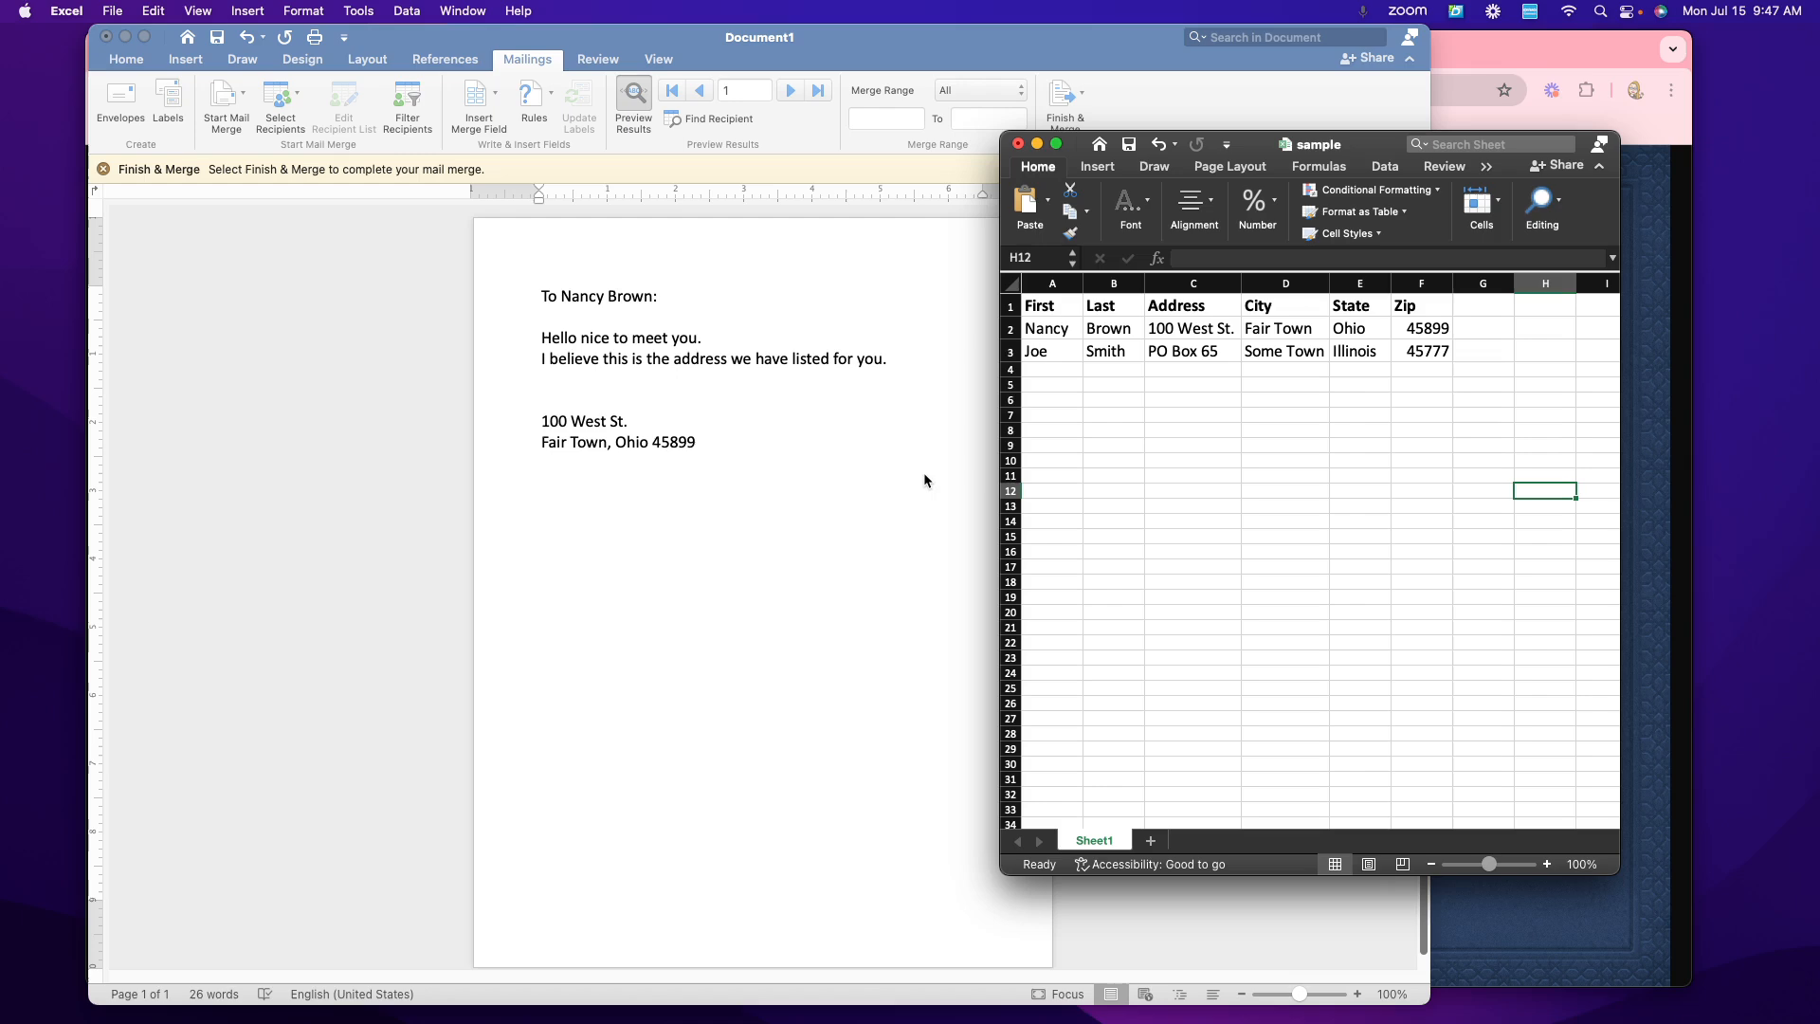
Step: Preview the letter for recipient record 2 and compare it with the rows in the Excel sample sheet
left_click(795, 286)
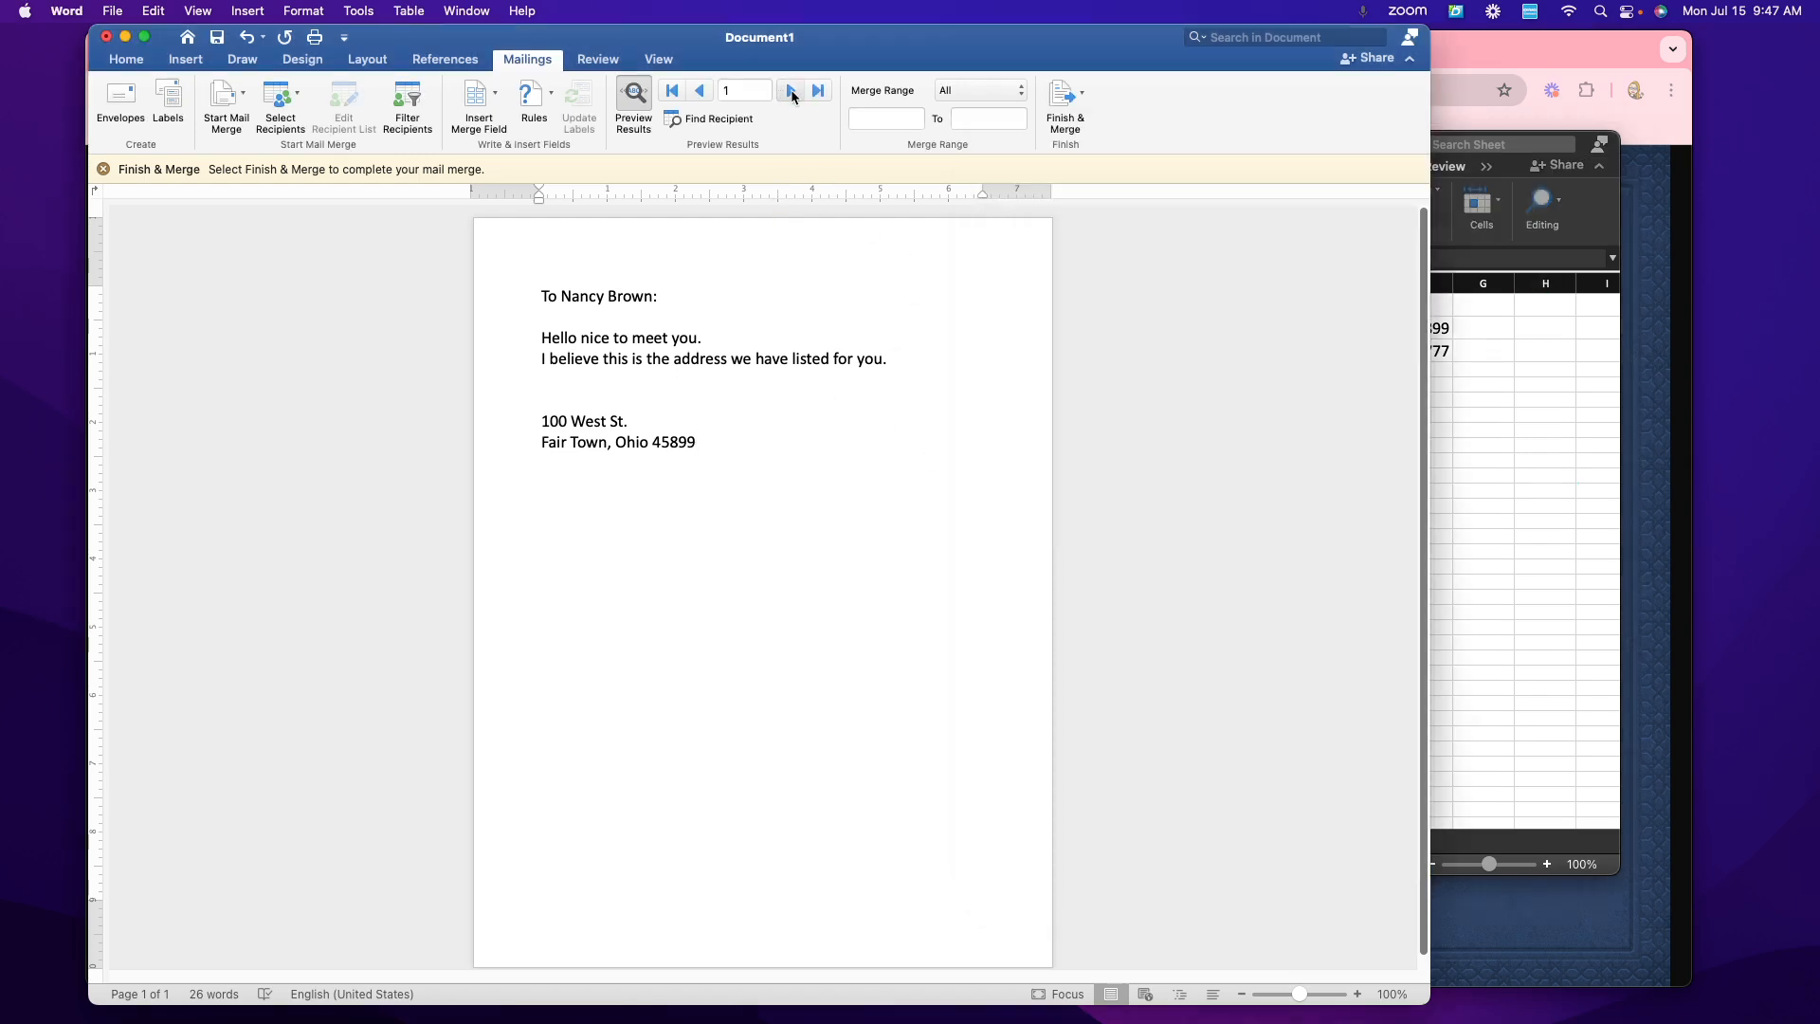
left_click(791, 91)
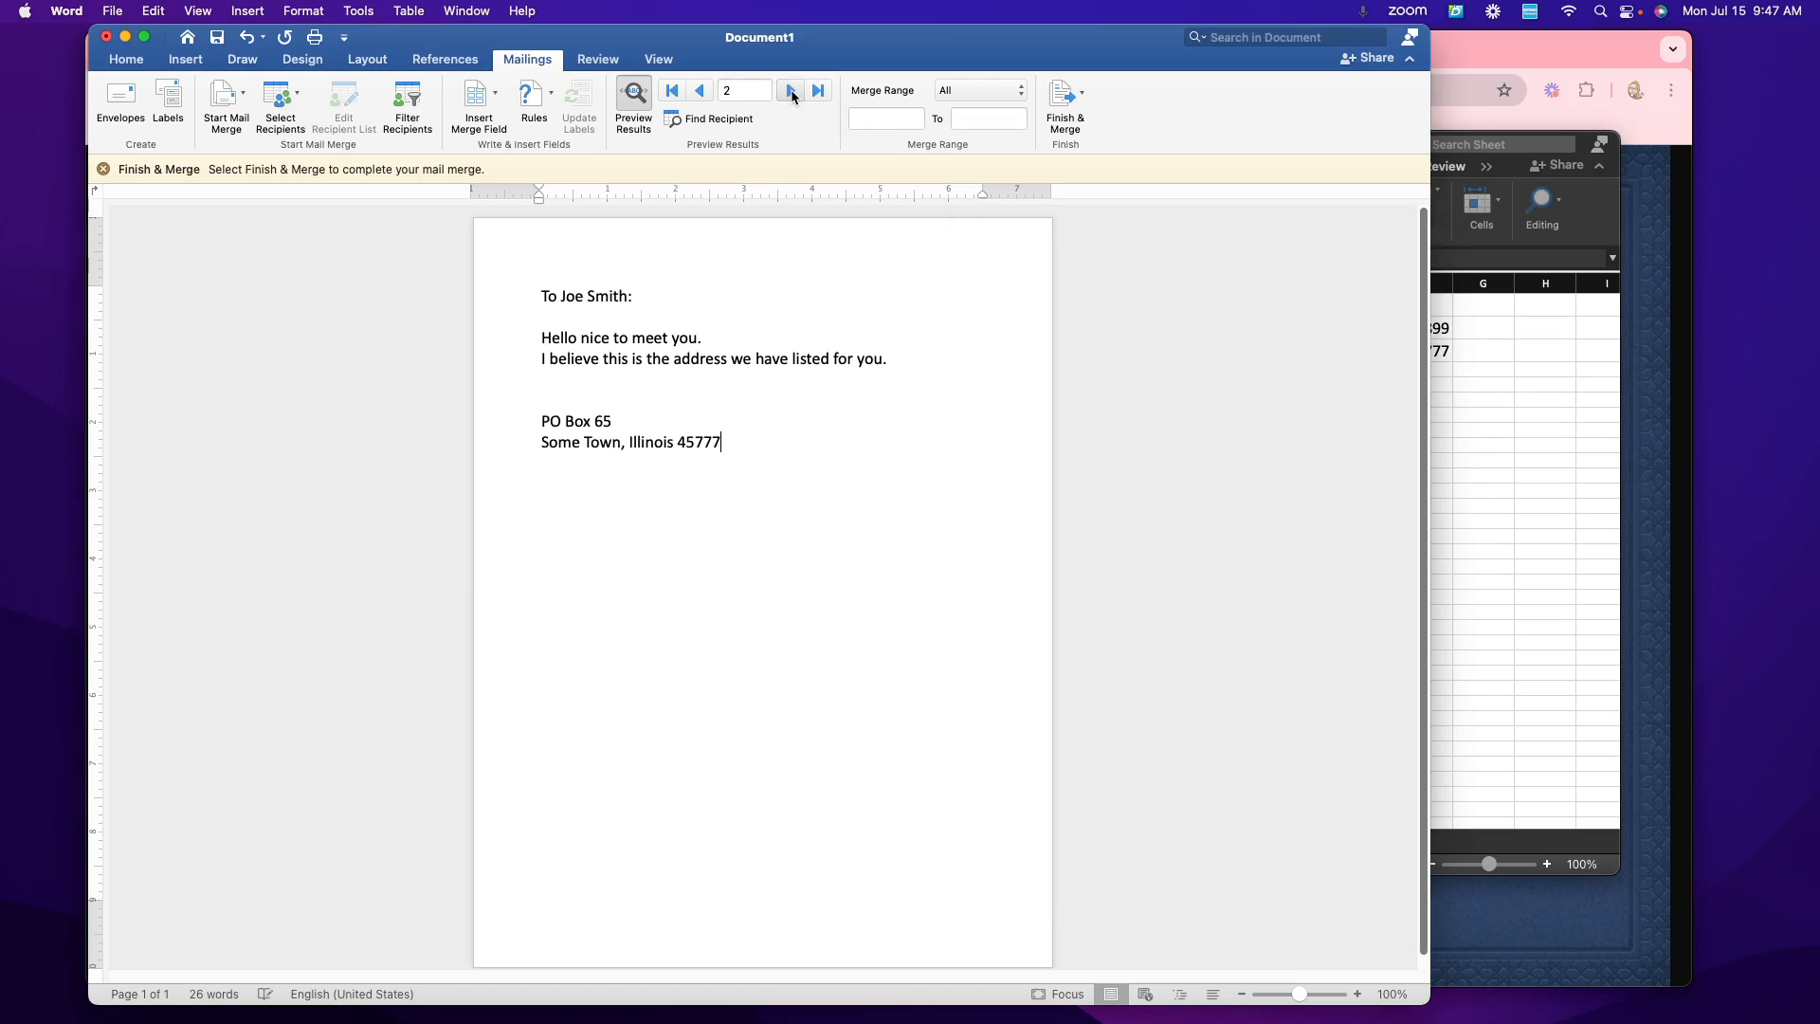
left_click(1462, 569)
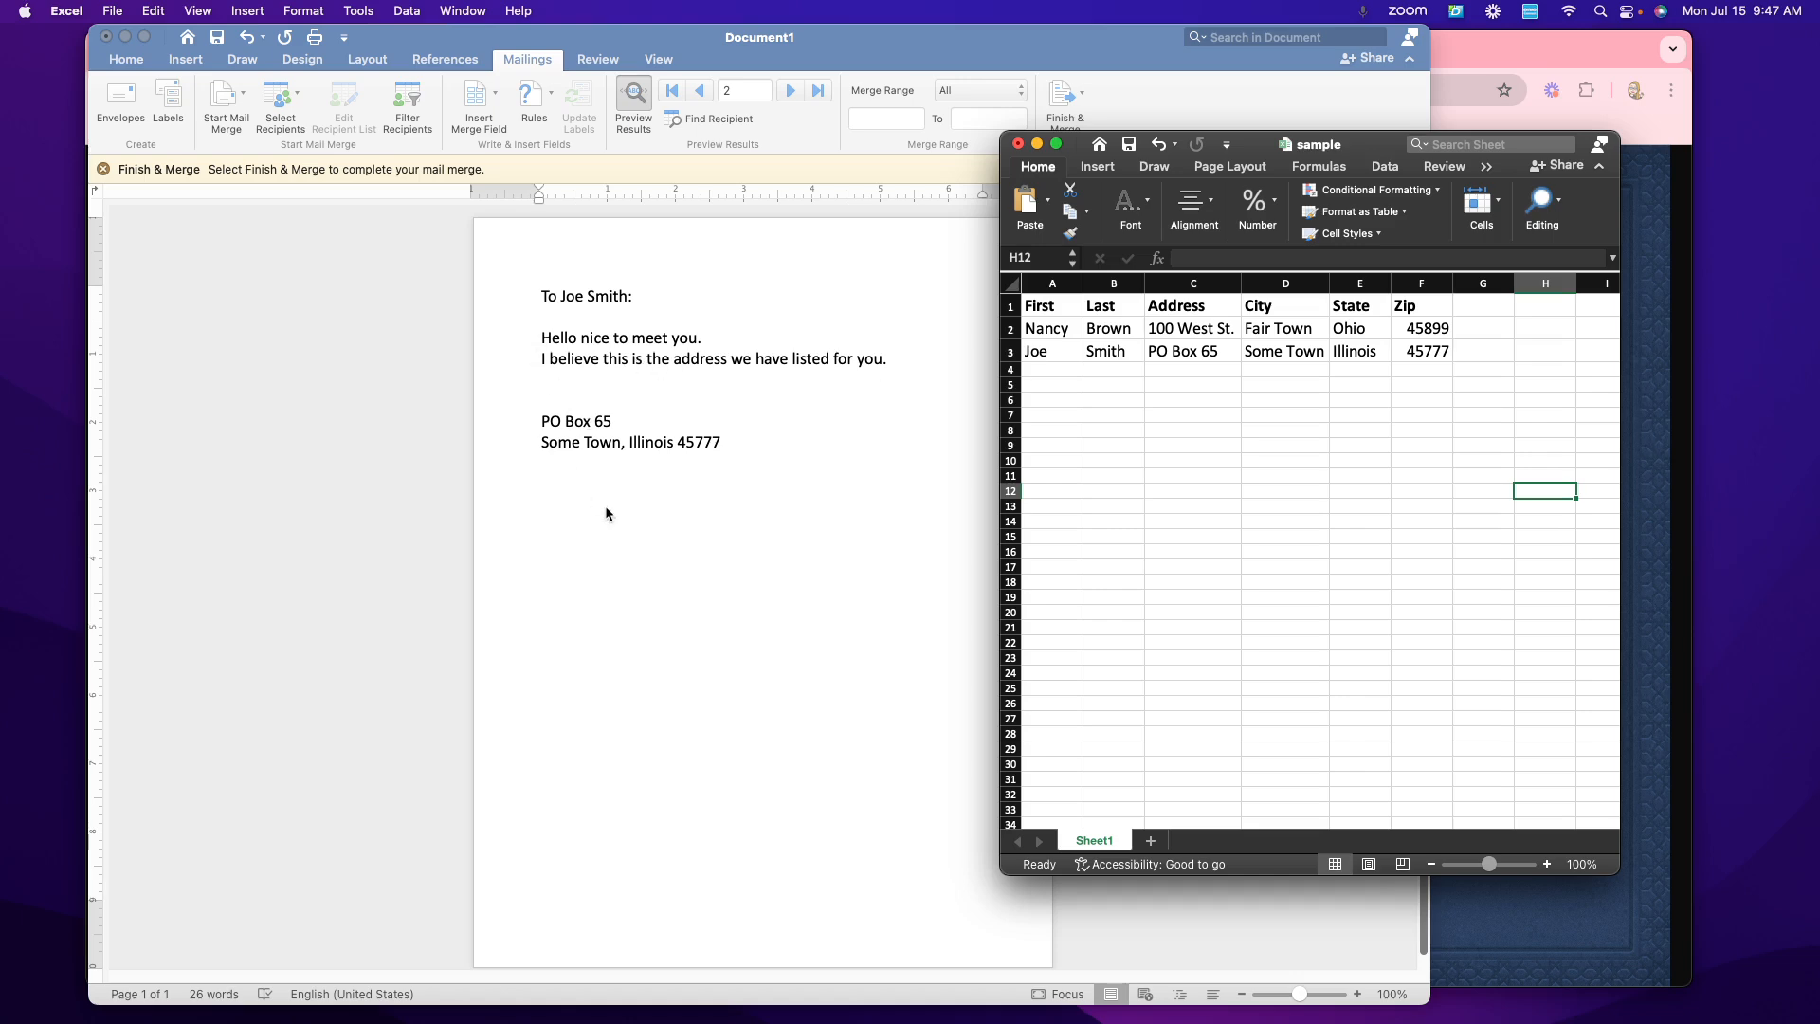
Step: Return to Word to review the Finish & Merge options, and switch to Chrome showing the Mail Merge title slide
left_click(758, 587)
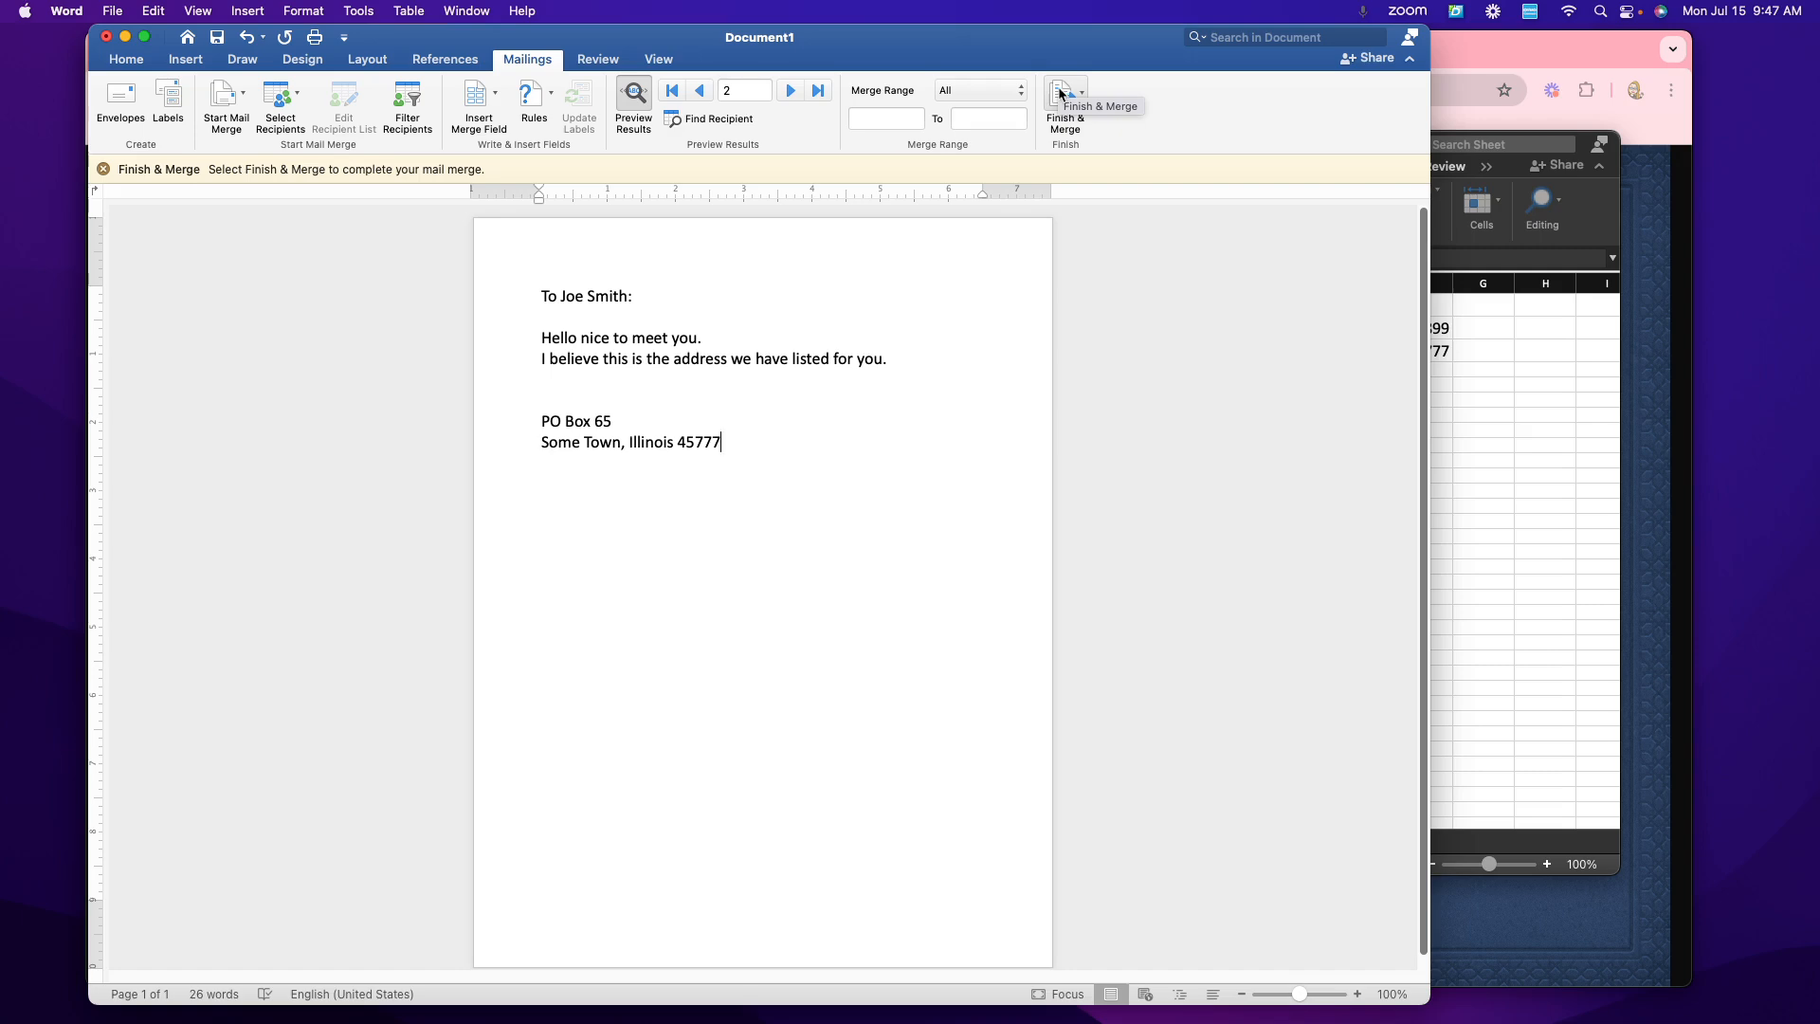
left_click(1062, 94)
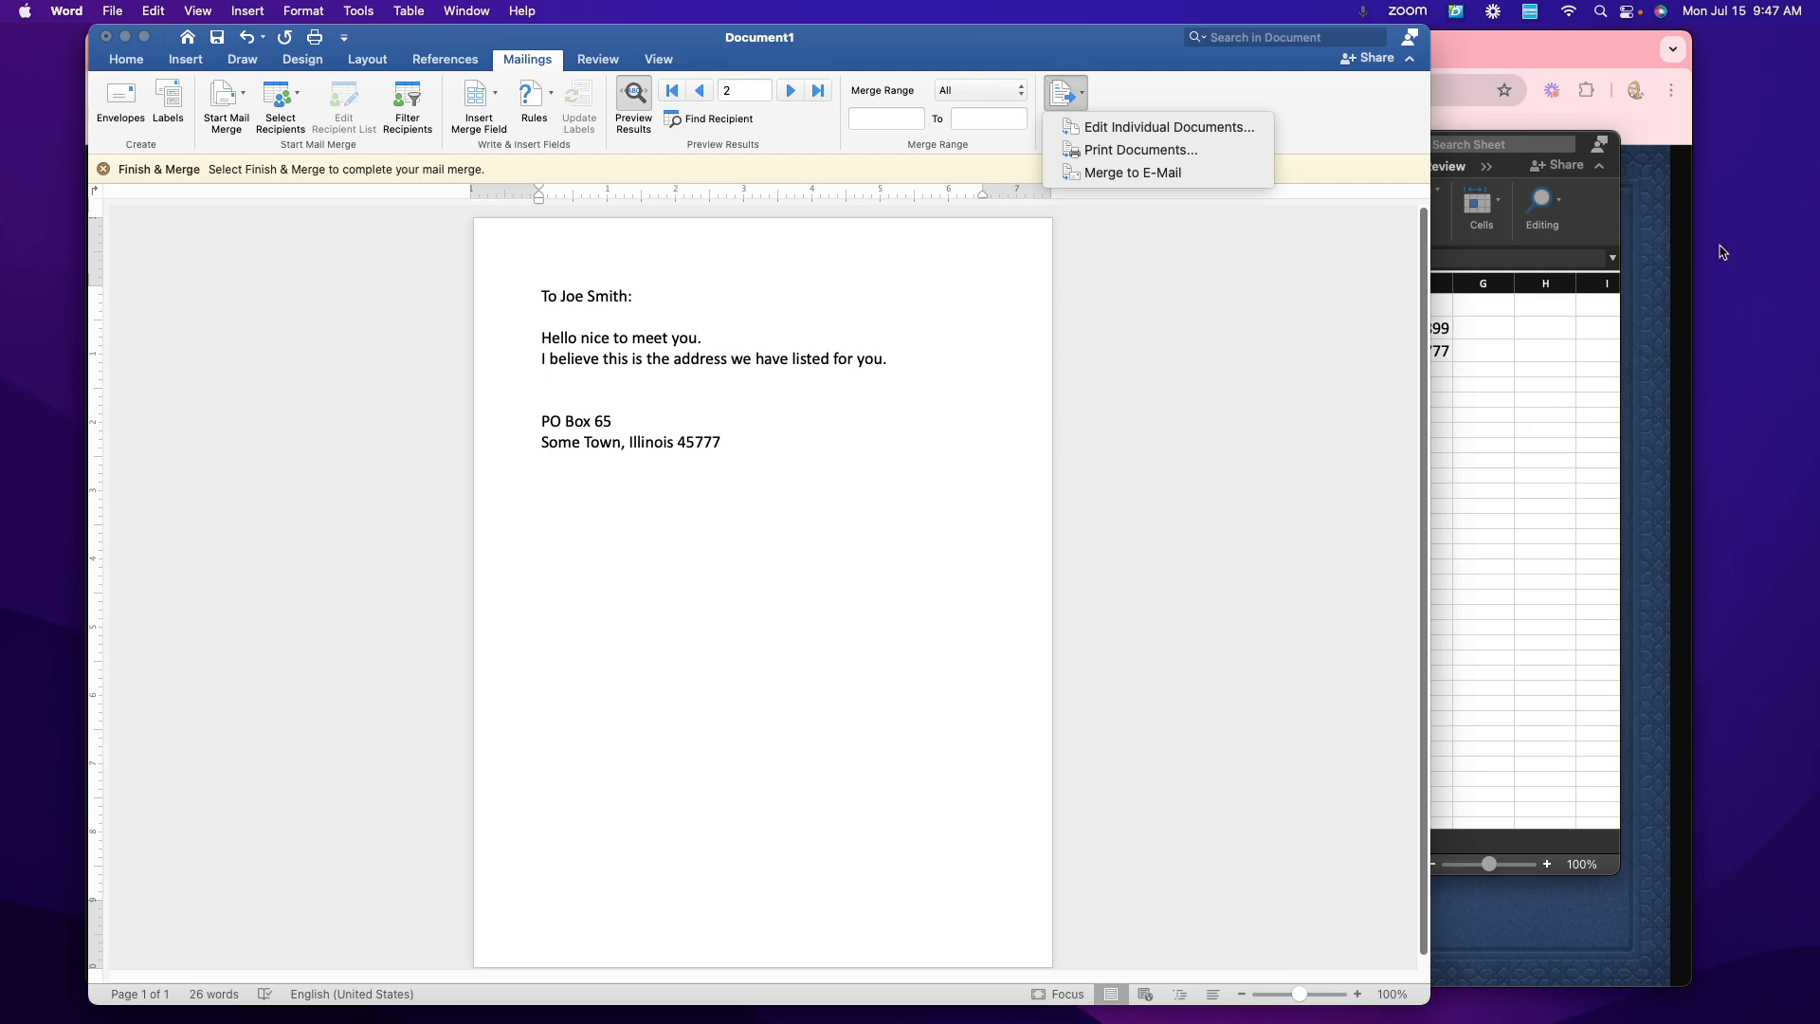
left_click(1650, 281)
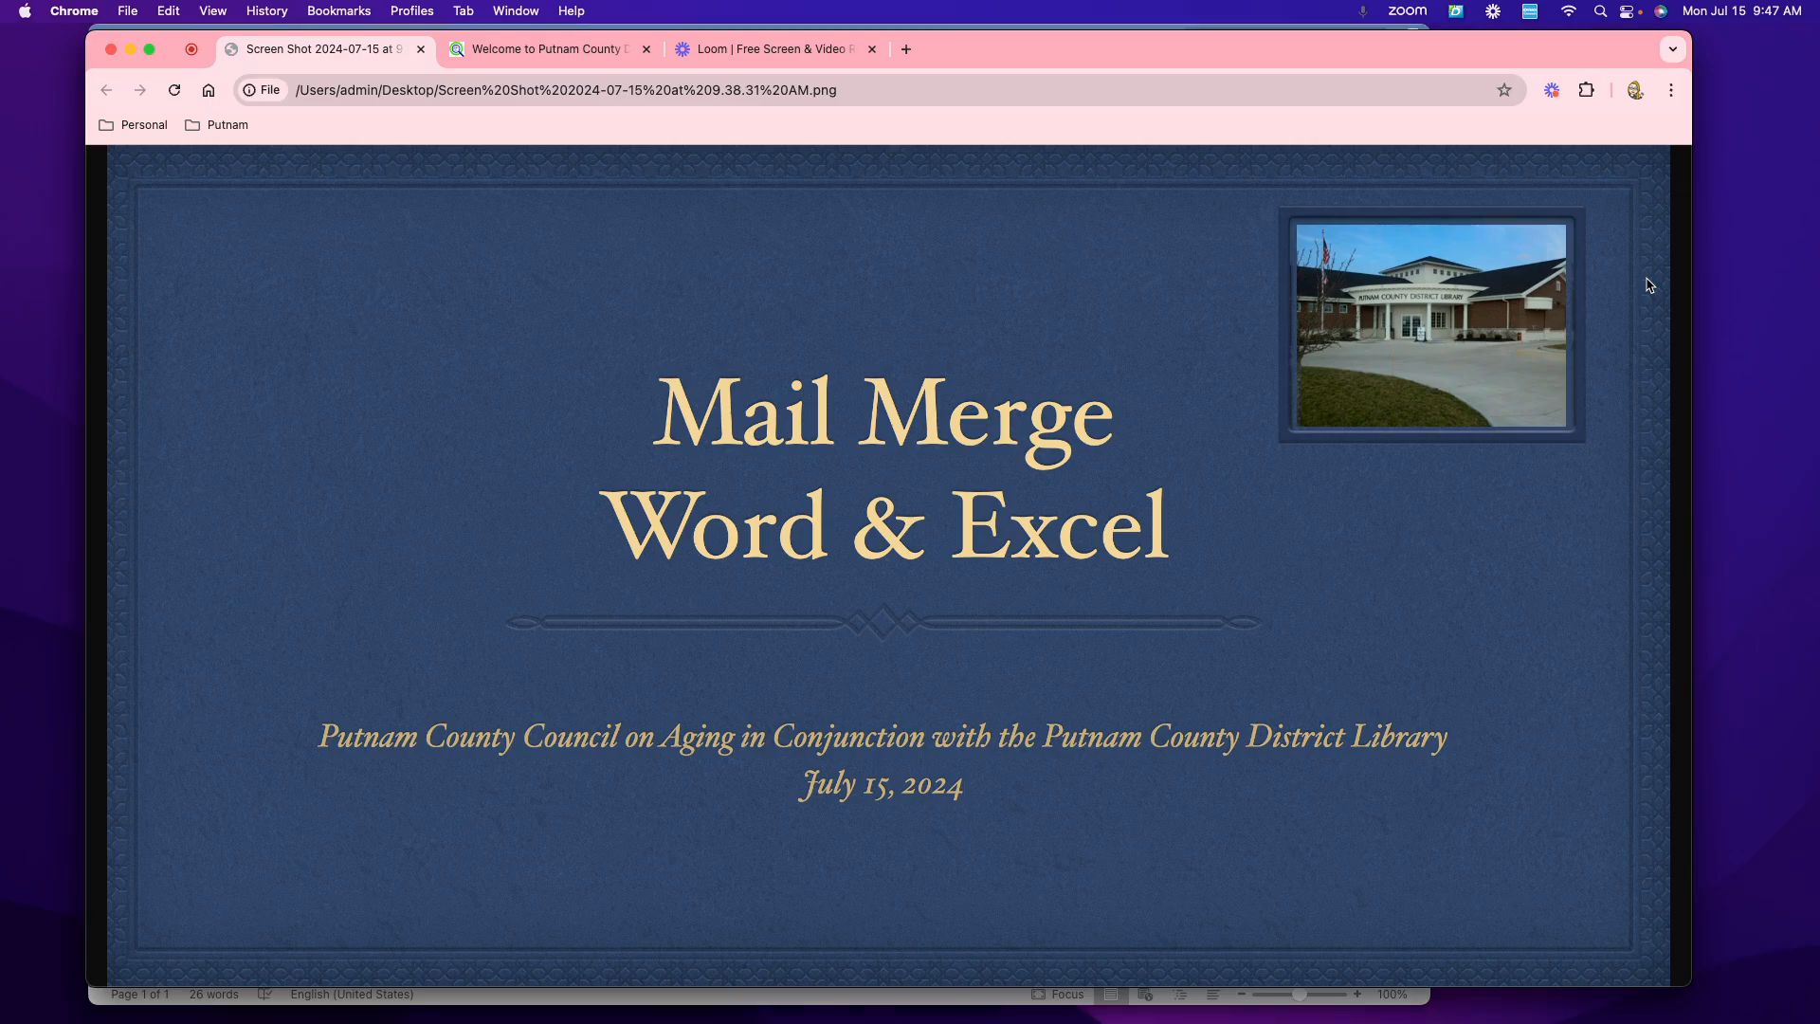